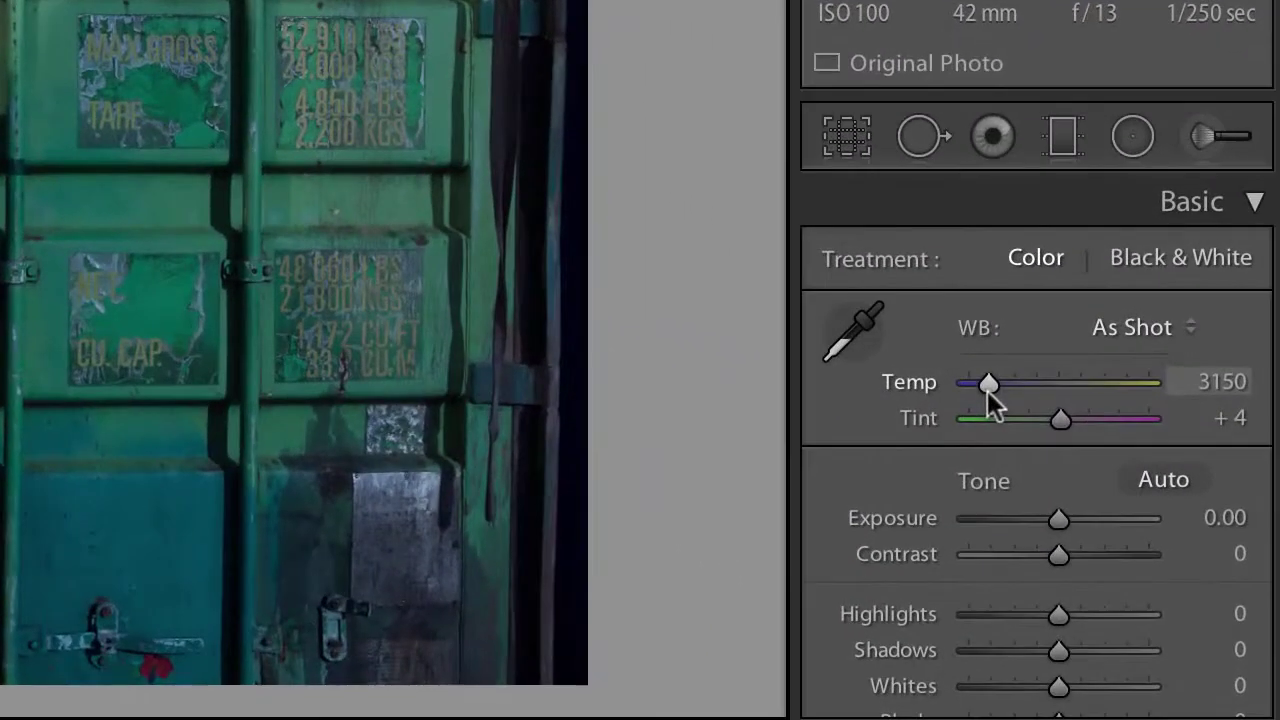
# Warm the photo's white balance by setting the colour temperature to 3633.
pyautogui.moveTo(1071, 345); pyautogui.dragTo(1074, 345)
pyautogui.moveTo(993, 391); pyautogui.dragTo(1000, 391)
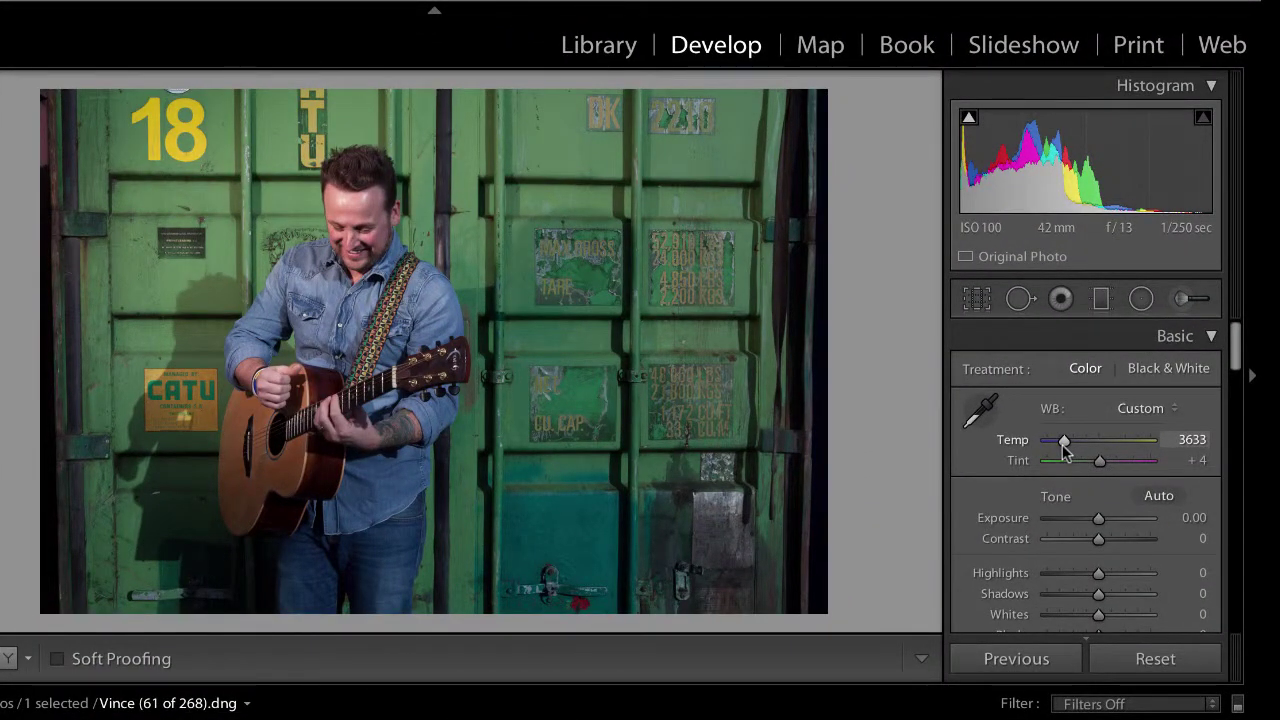
# Crop the photo tighter around the man and the green container at the as-shot aspect ratio, trimming the dark outer edges.
pyautogui.click(976, 298)
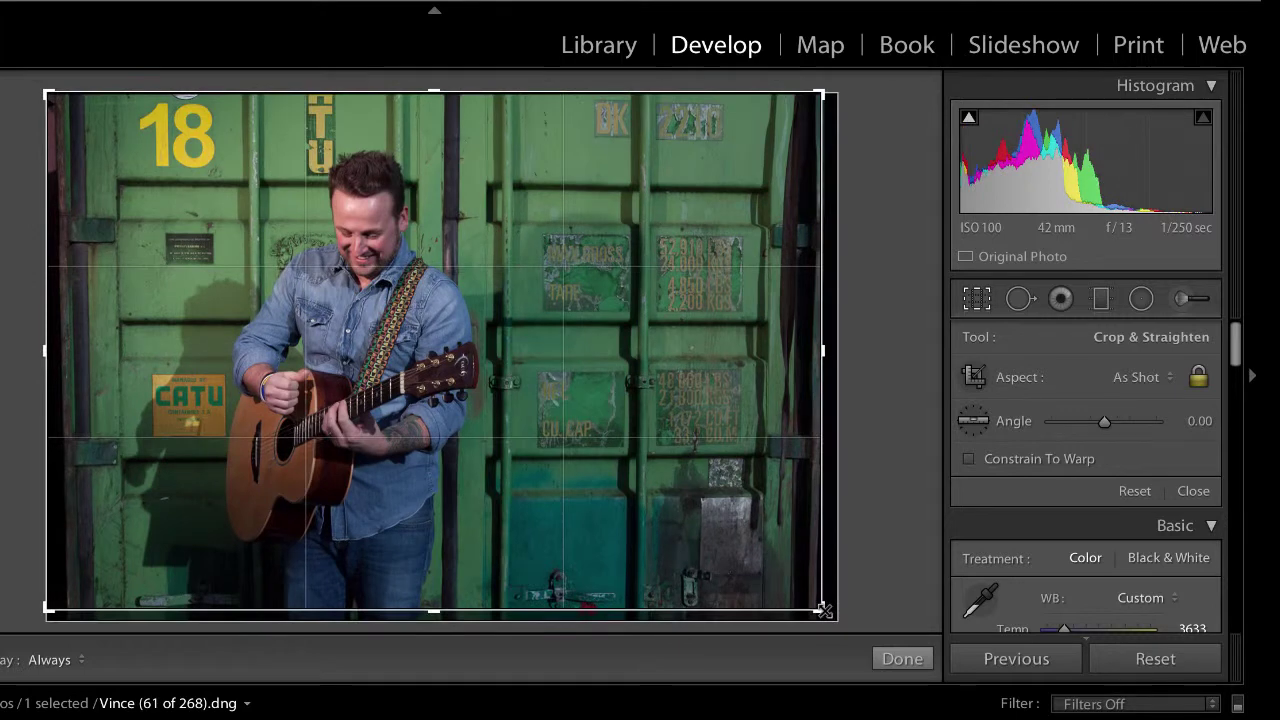
pyautogui.moveTo(829, 615); pyautogui.dragTo(804, 598)
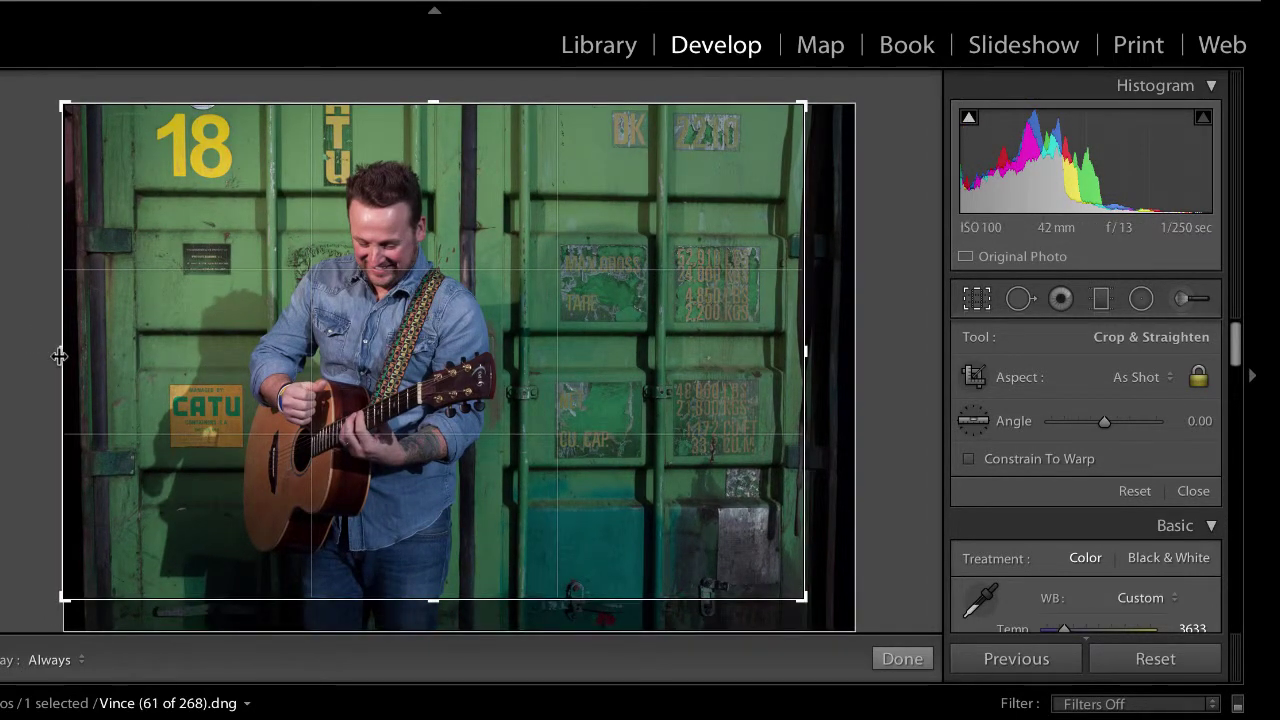
pyautogui.moveTo(60, 353); pyautogui.dragTo(66, 352)
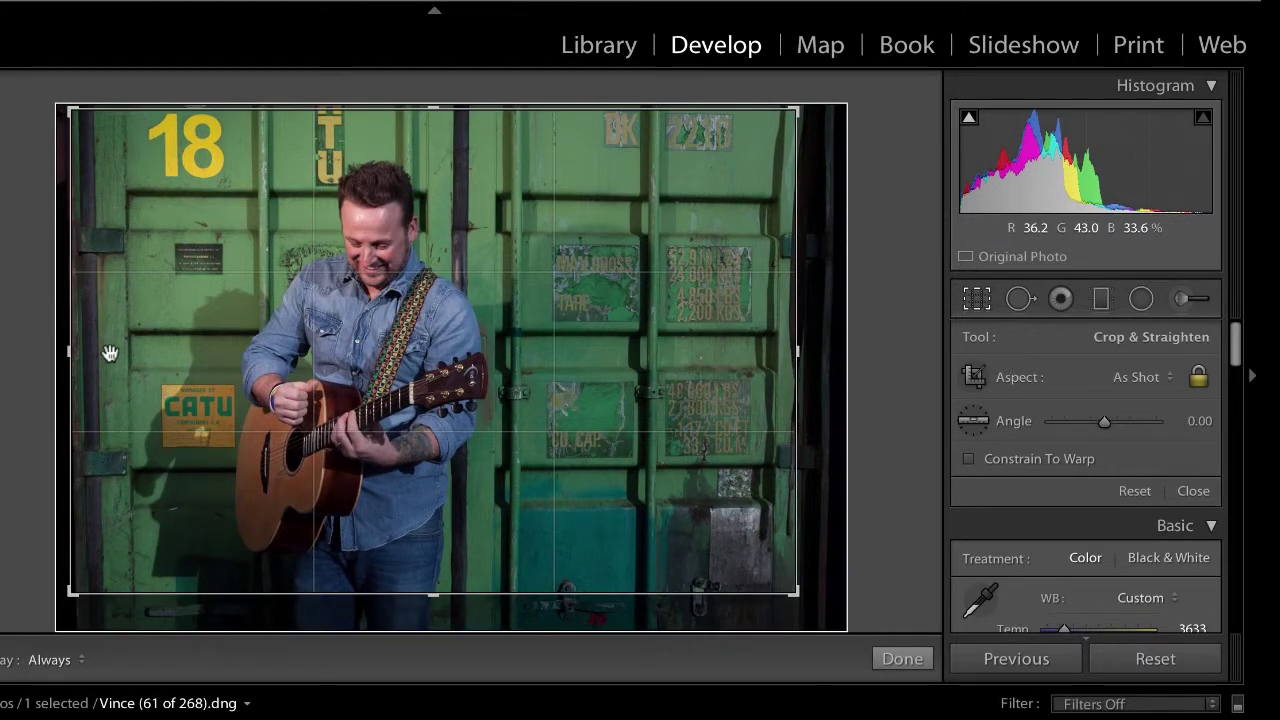
pyautogui.press('Return')
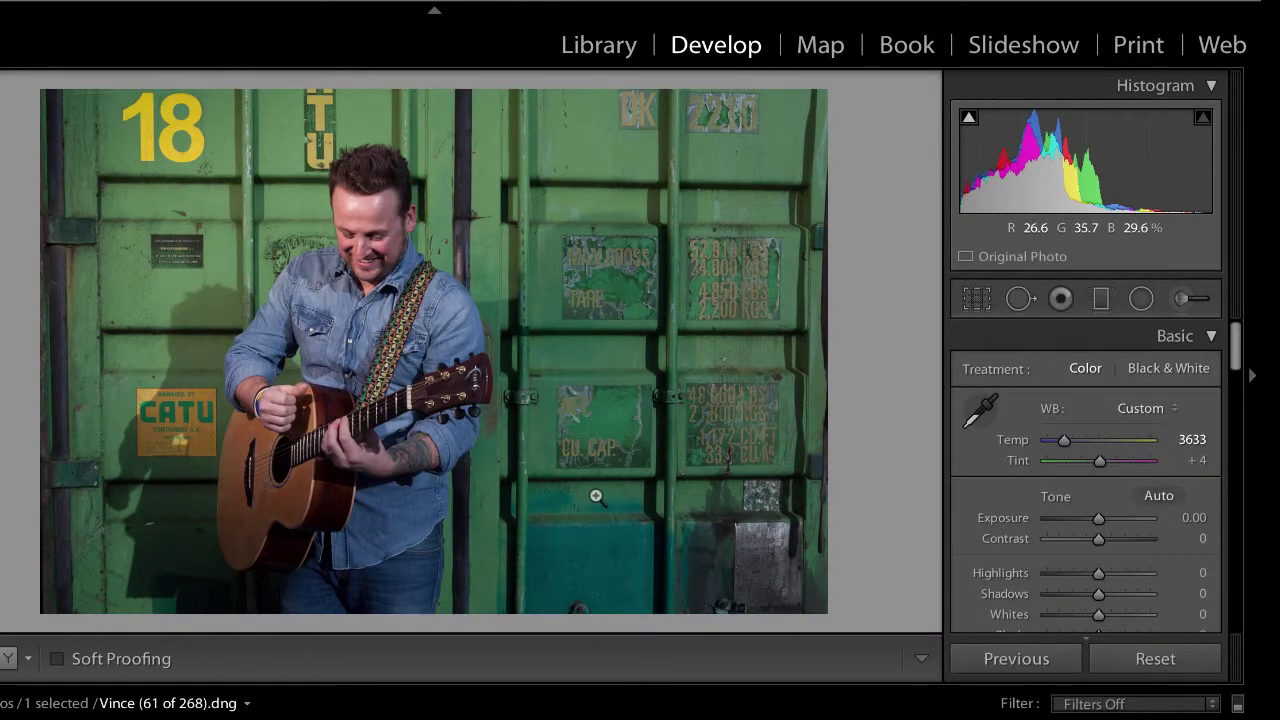
# Straighten the container's vertical lines with a manual lens correction, setting the Vertical transform to +3.
pyautogui.scroll(-3, 987, 554)
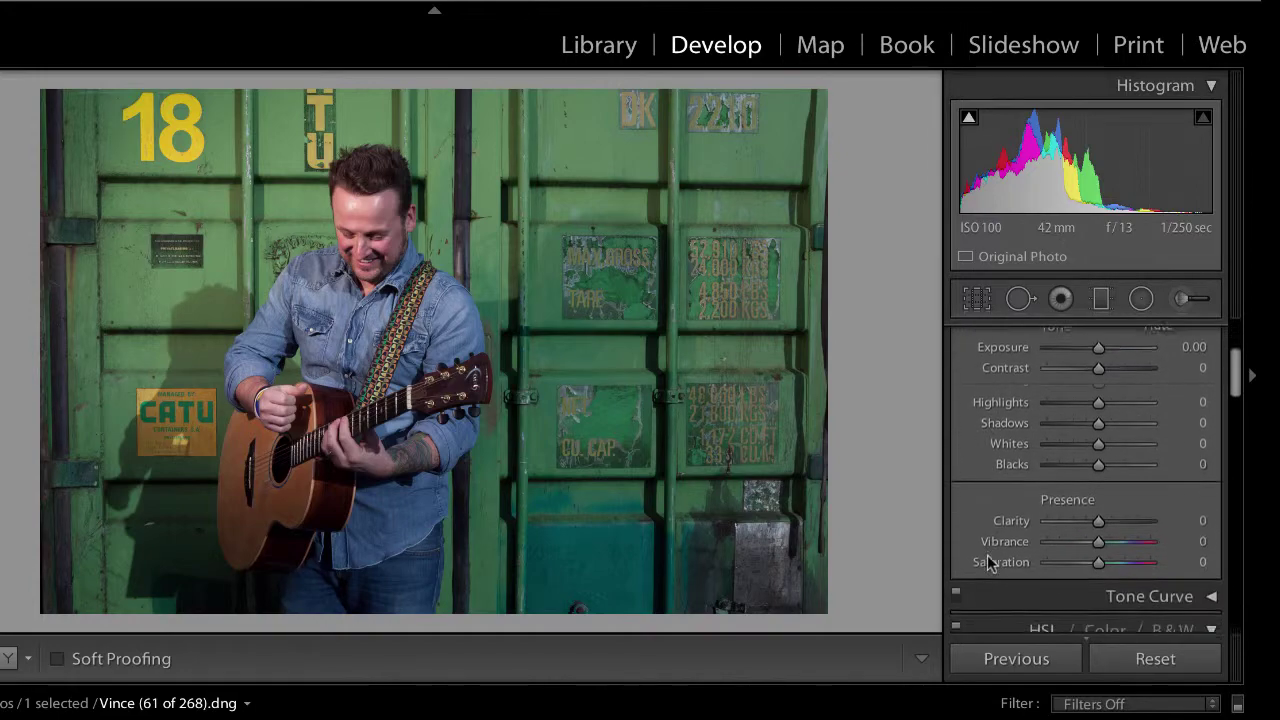
pyautogui.scroll(-15, 988, 560)
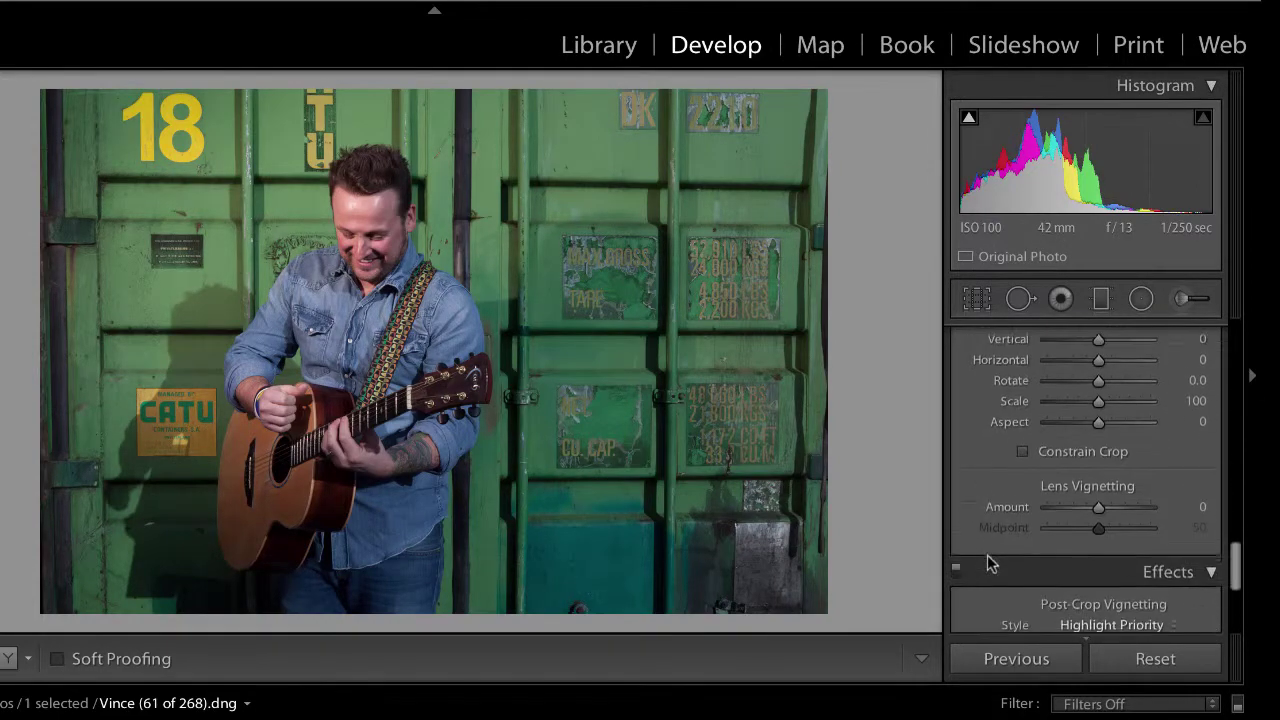
pyautogui.scroll(3, 988, 562)
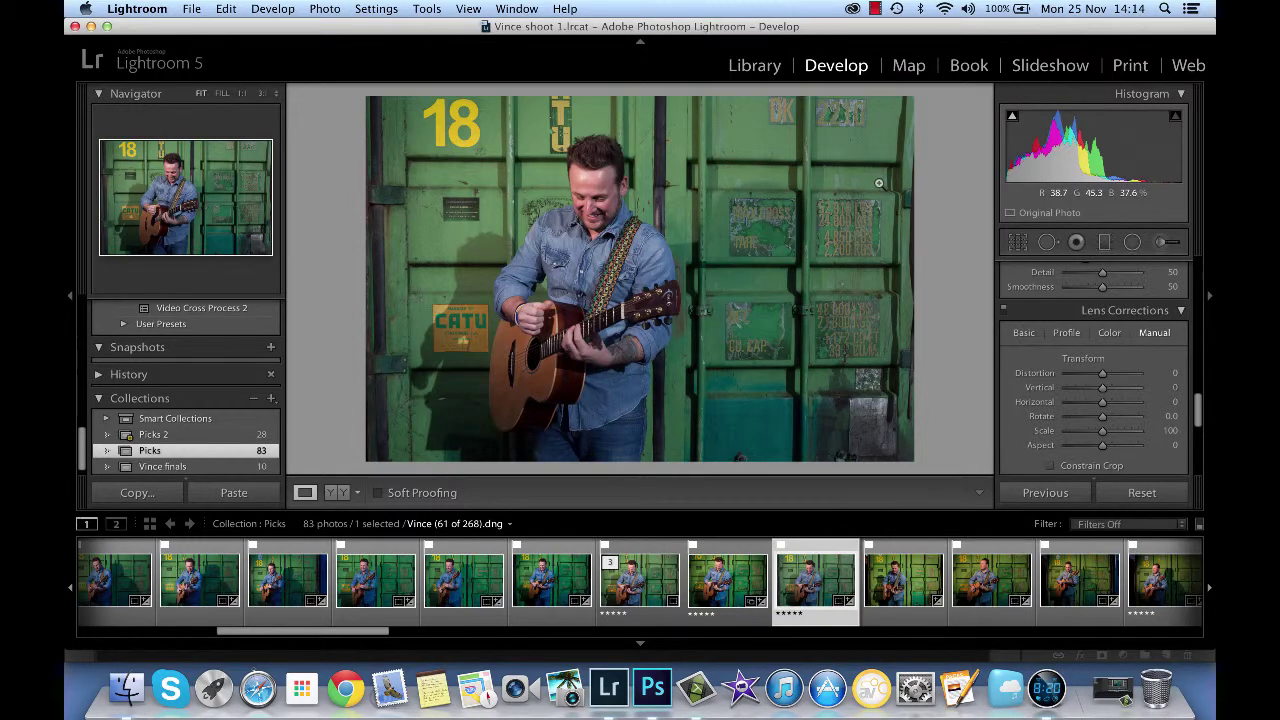
pyautogui.moveTo(1102, 395)
pyautogui.mouseDown()
pyautogui.moveTo(1075, 398)
pyautogui.moveTo(1104, 397)
pyautogui.mouseUp()
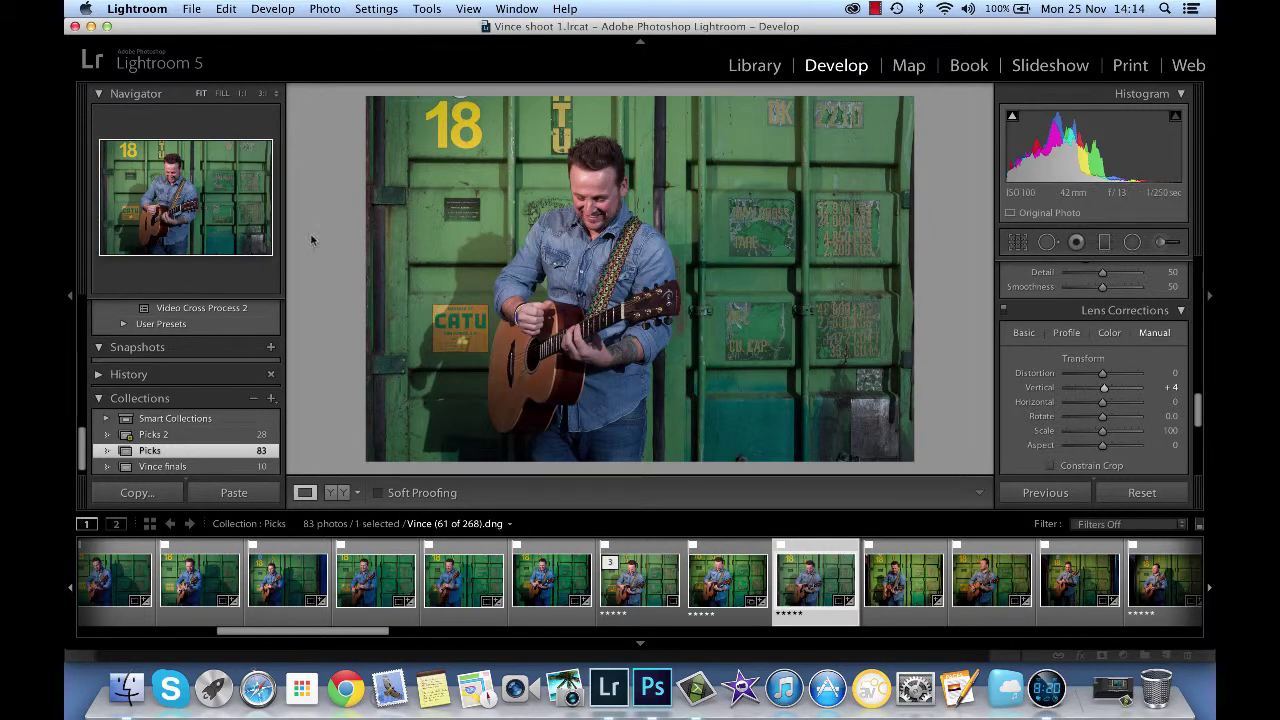
pyautogui.moveTo(1104, 388); pyautogui.dragTo(1106, 395)
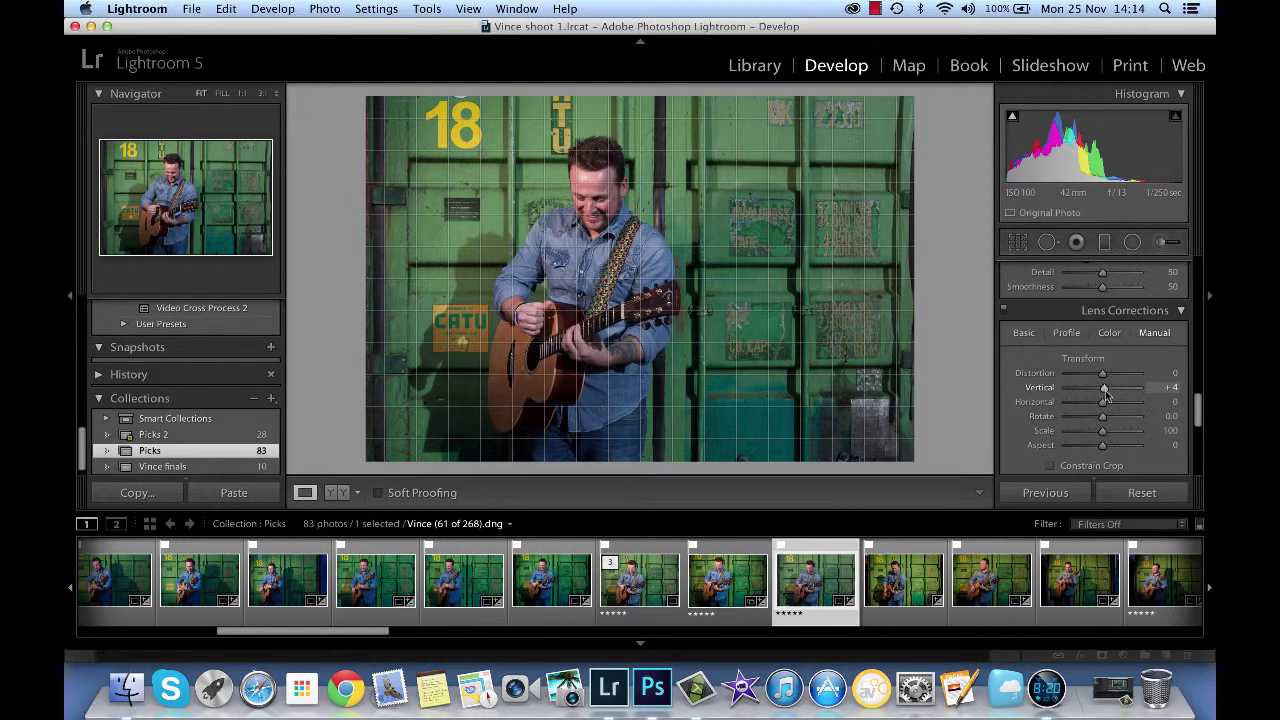
pyautogui.moveTo(1106, 396); pyautogui.dragTo(1105, 396)
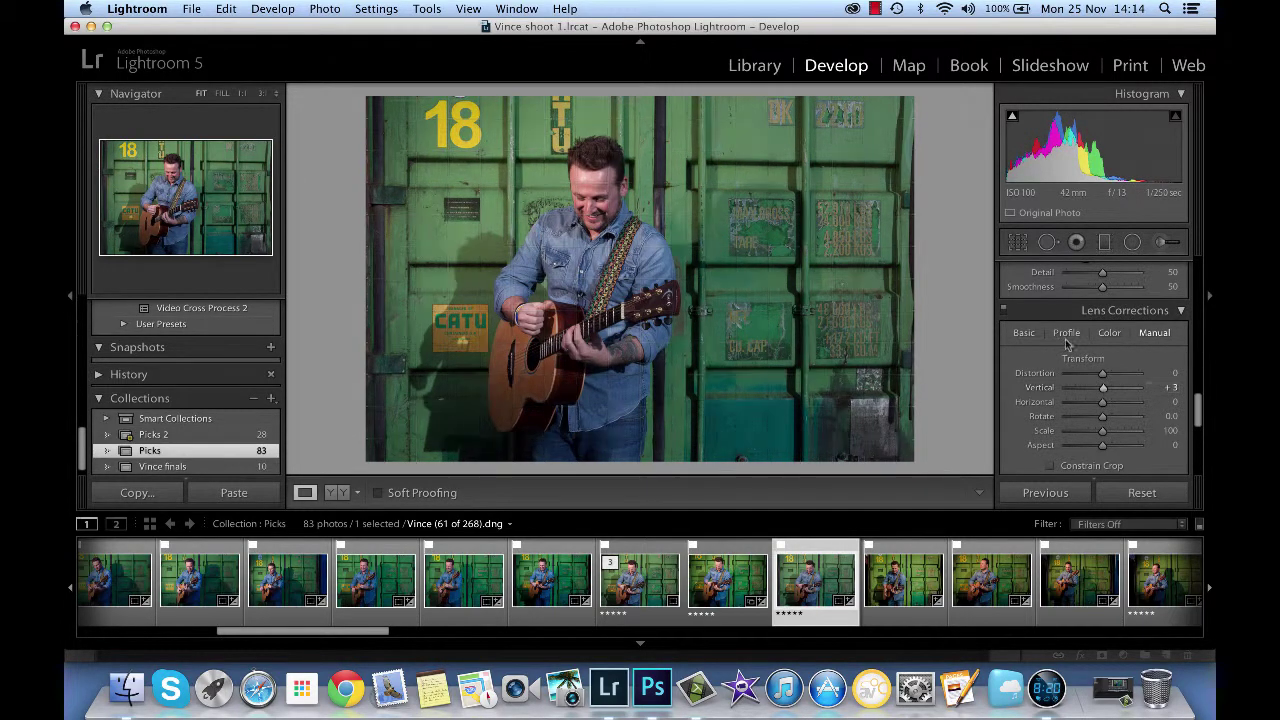
# Tighten the existing crop slightly from its lower corners, keeping the as-shot aspect ratio, and apply it.
pyautogui.click(1018, 252)
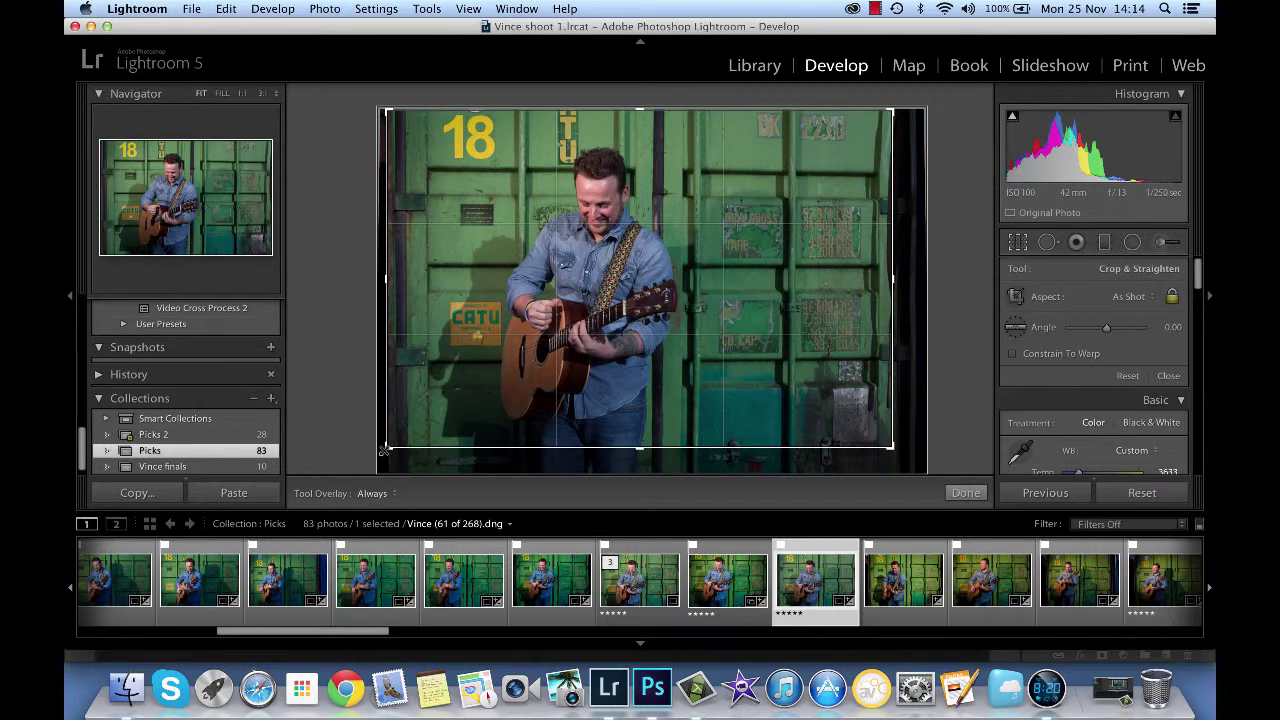
pyautogui.moveTo(384, 452); pyautogui.dragTo(386, 452)
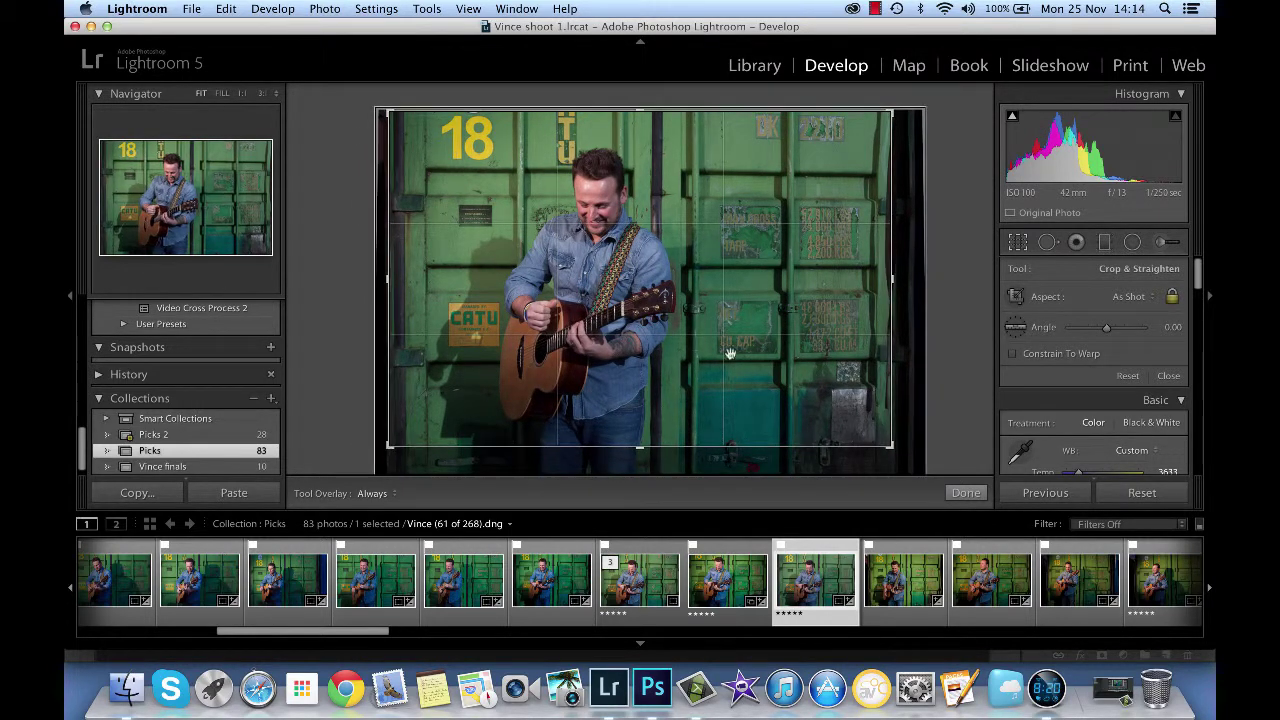
pyautogui.rightClick(890, 453)
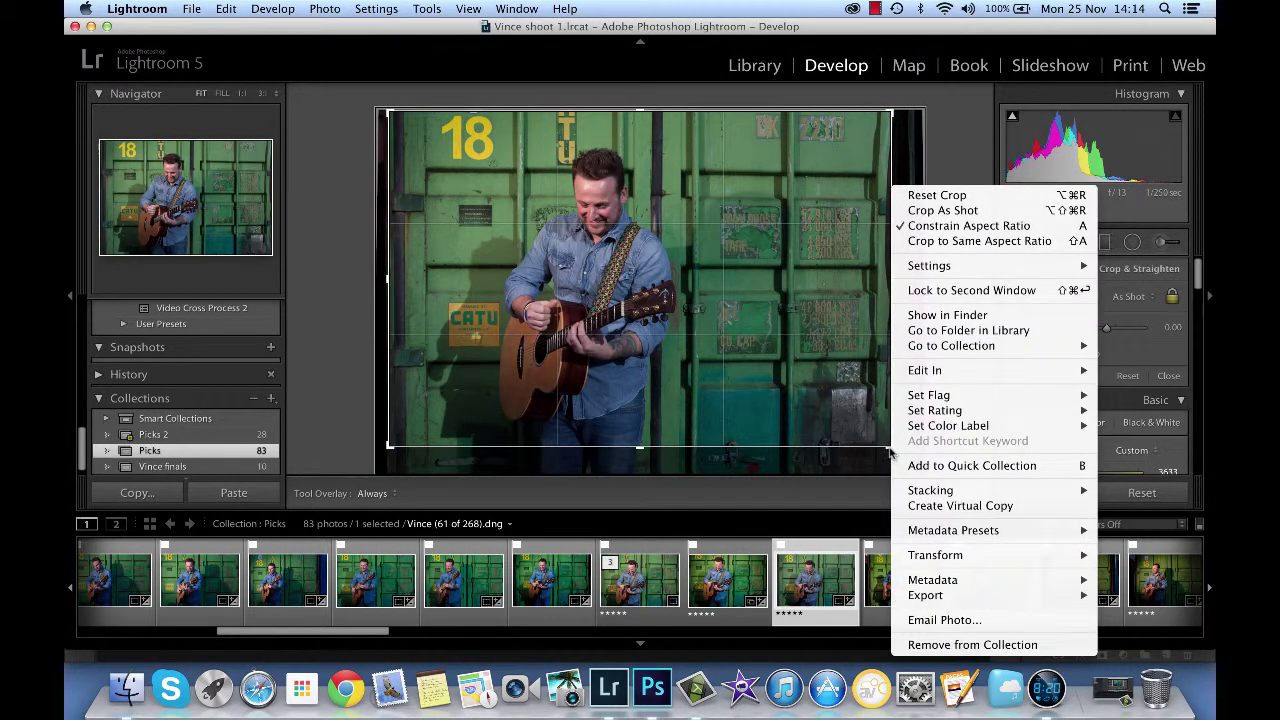
pyautogui.click(890, 451)
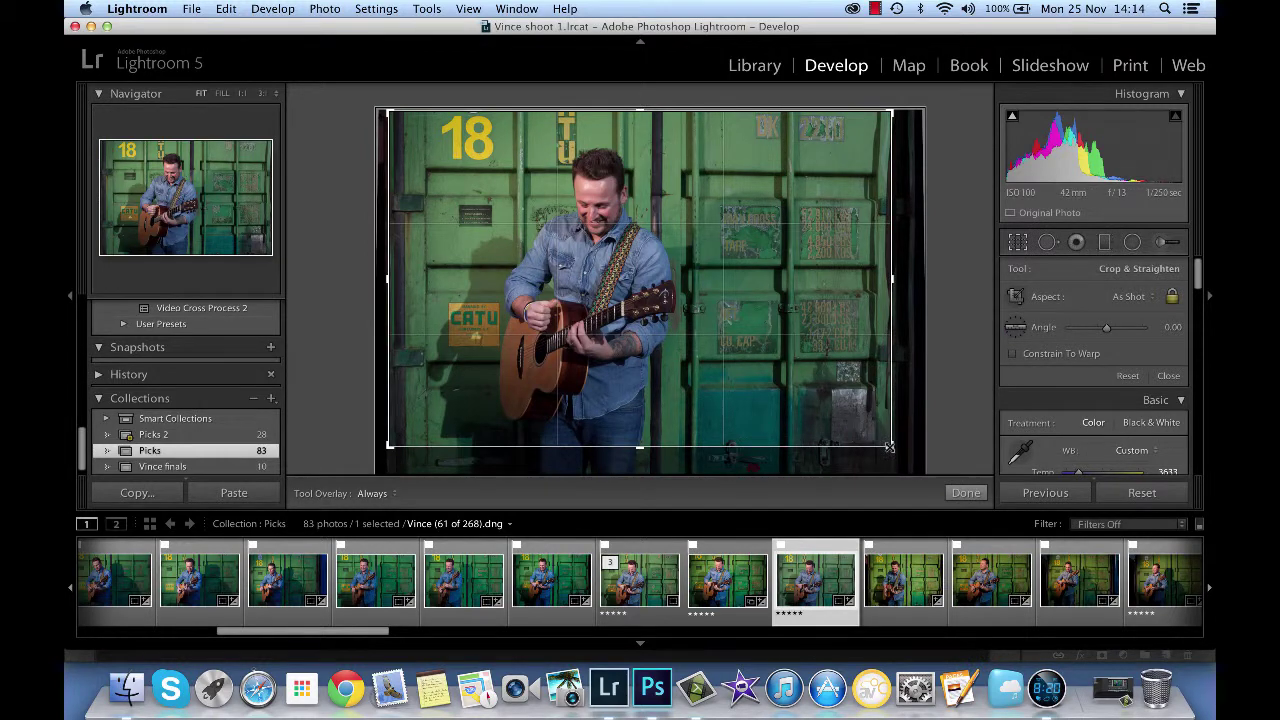
pyautogui.moveTo(889, 447); pyautogui.dragTo(887, 445)
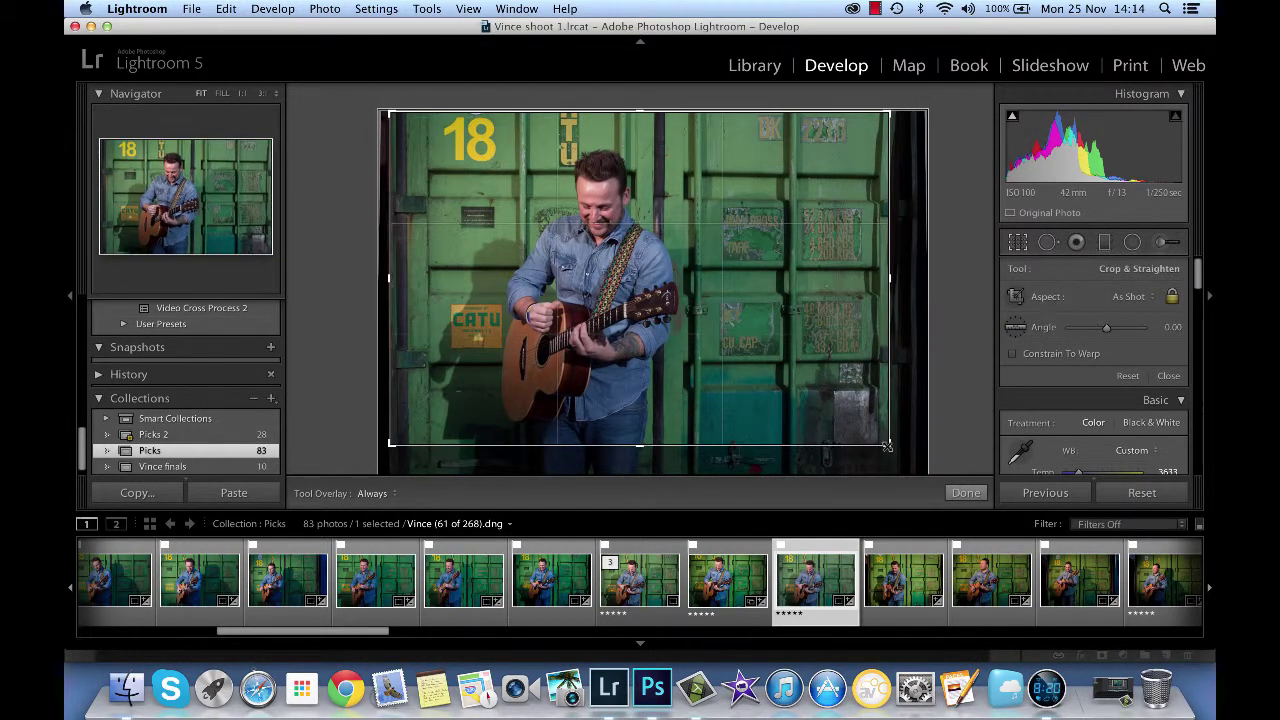
pyautogui.press('Return')
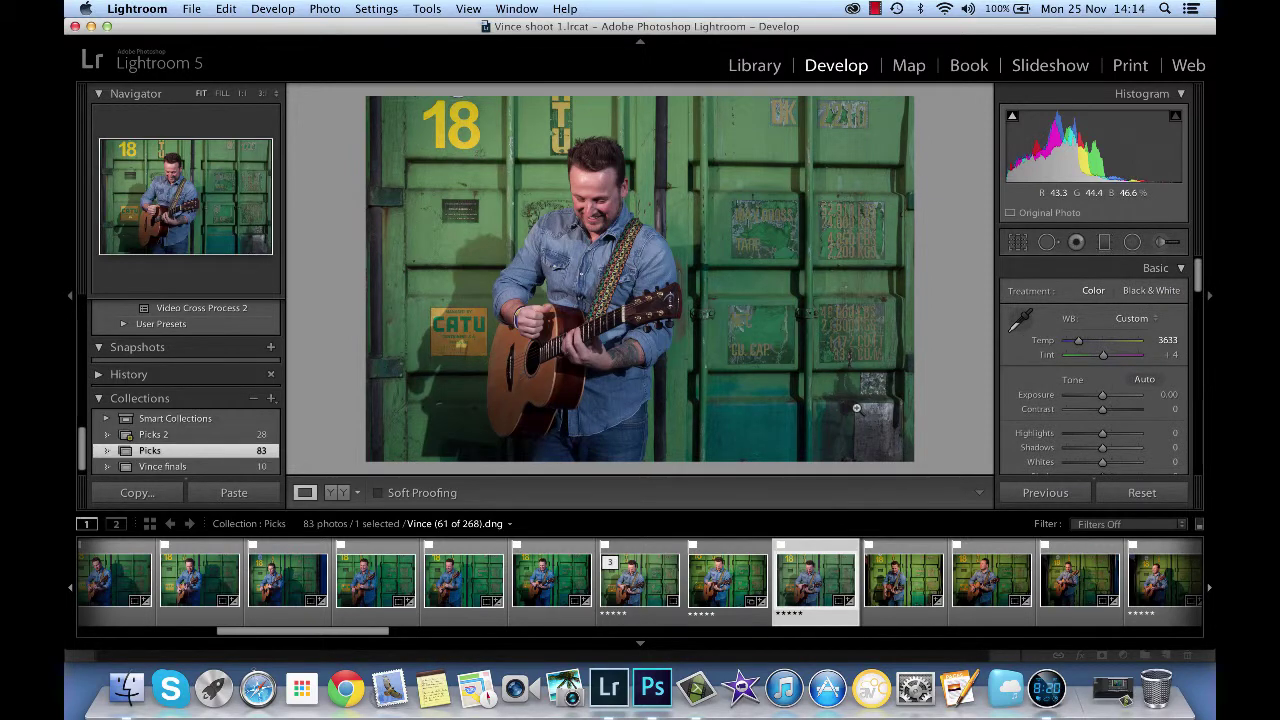
# Inspect the man's face up close, then set Blacks to -18 using the shadow clipping preview.
pyautogui.click(590, 185)
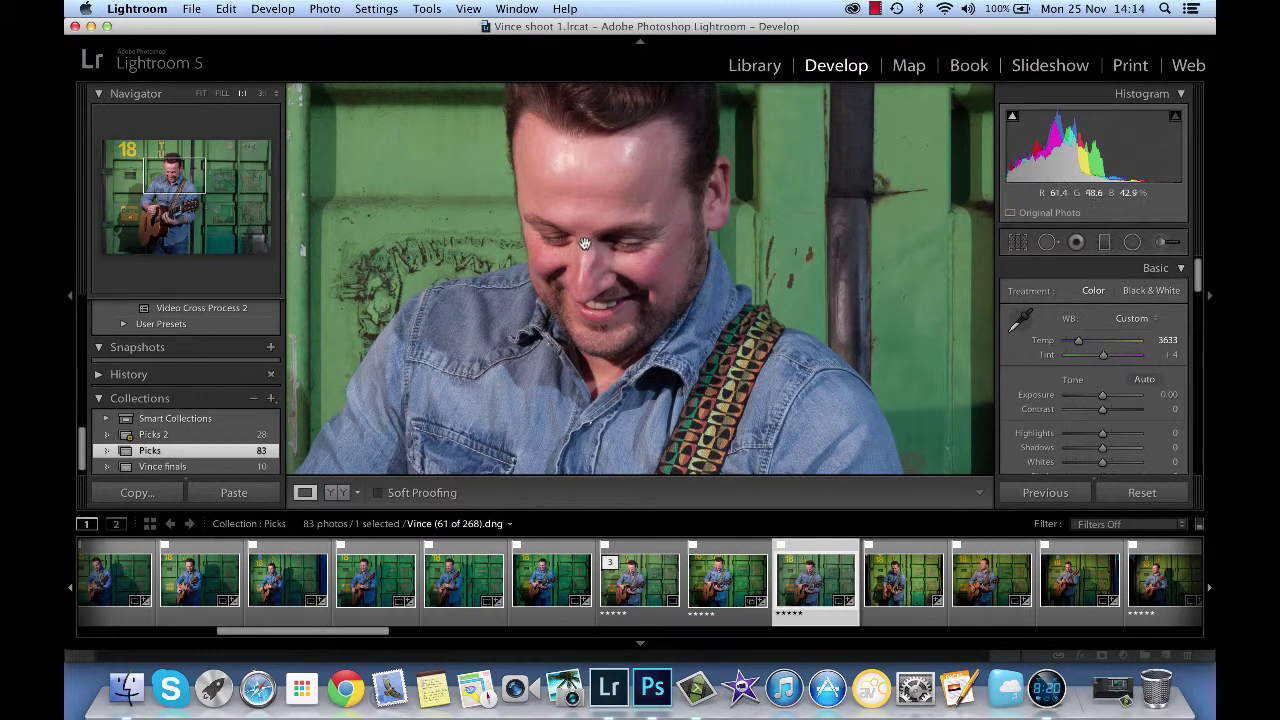
pyautogui.click(624, 161)
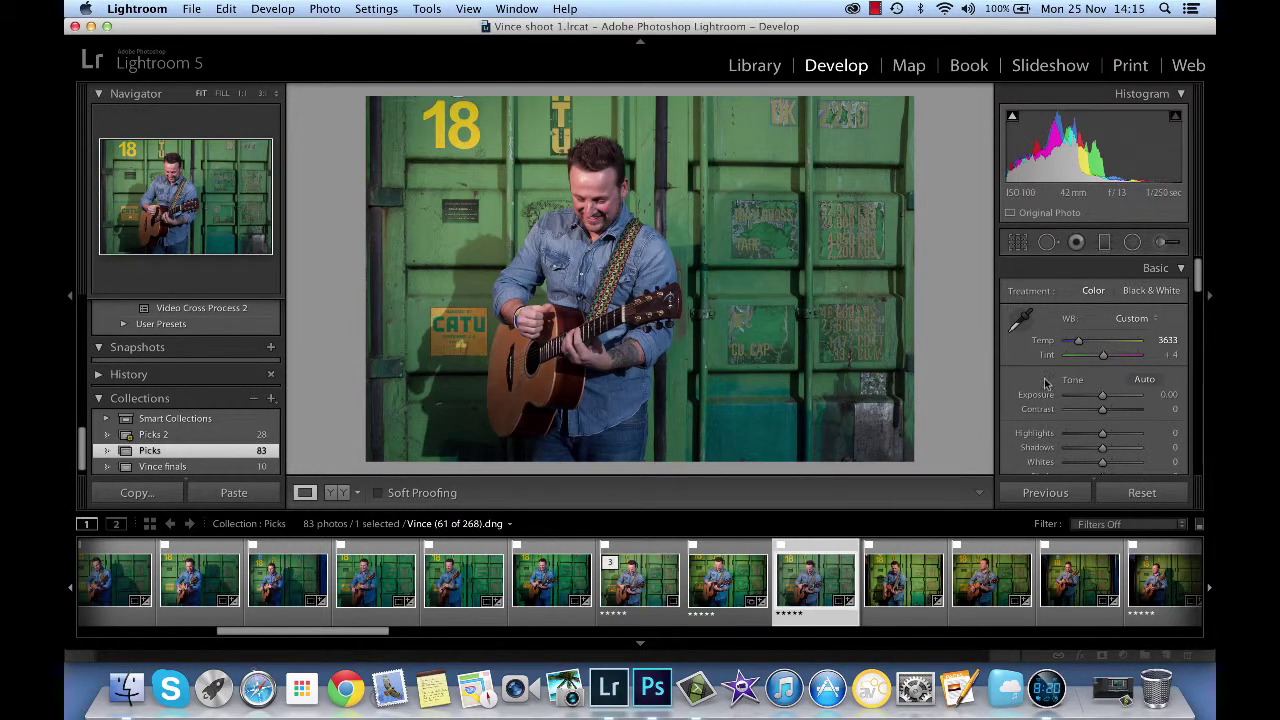
pyautogui.scroll(-3, 1045, 383)
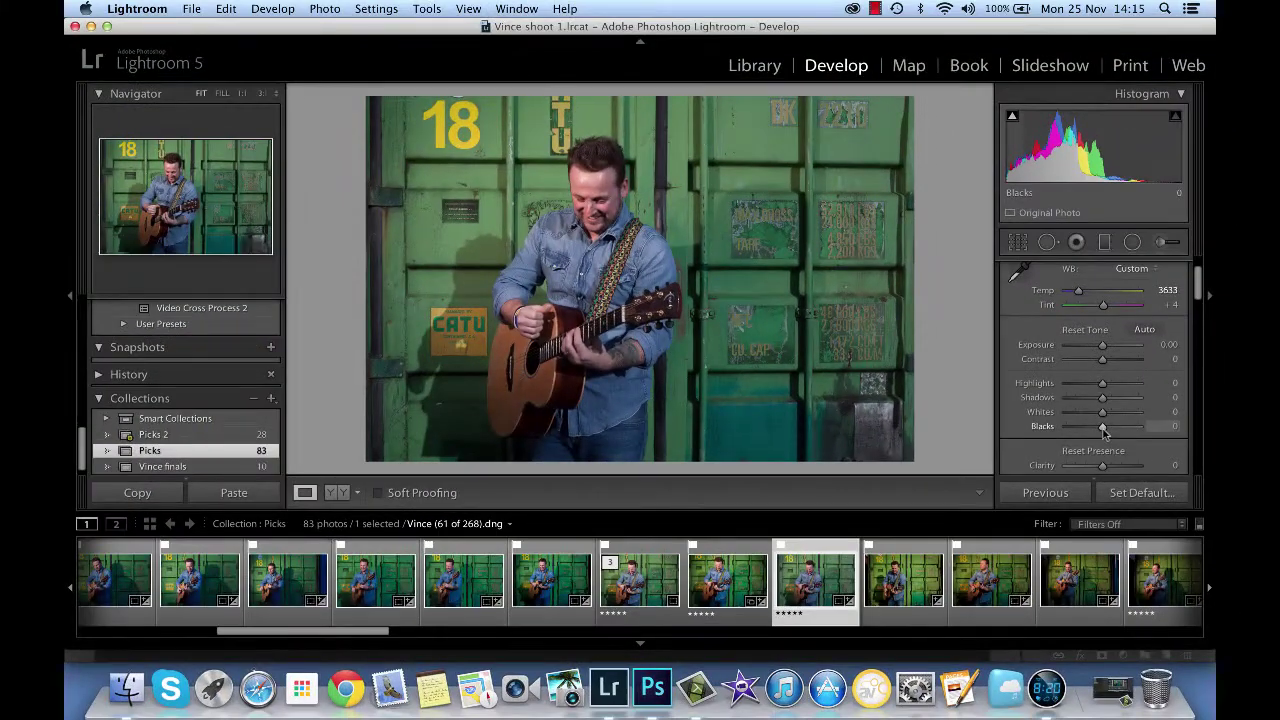
pyautogui.keyDown('alt'); pyautogui.click(1104, 429); pyautogui.keyUp('alt')
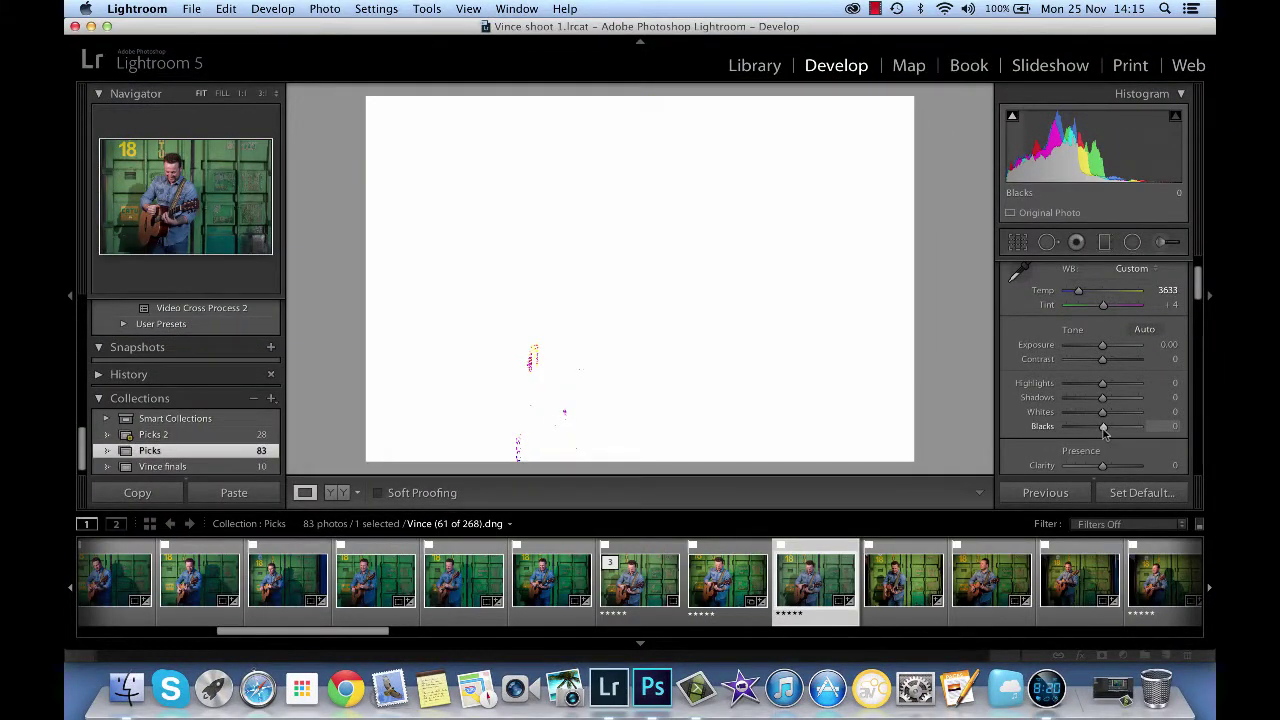
pyautogui.moveTo(1104, 429); pyautogui.dragTo(1096, 432)
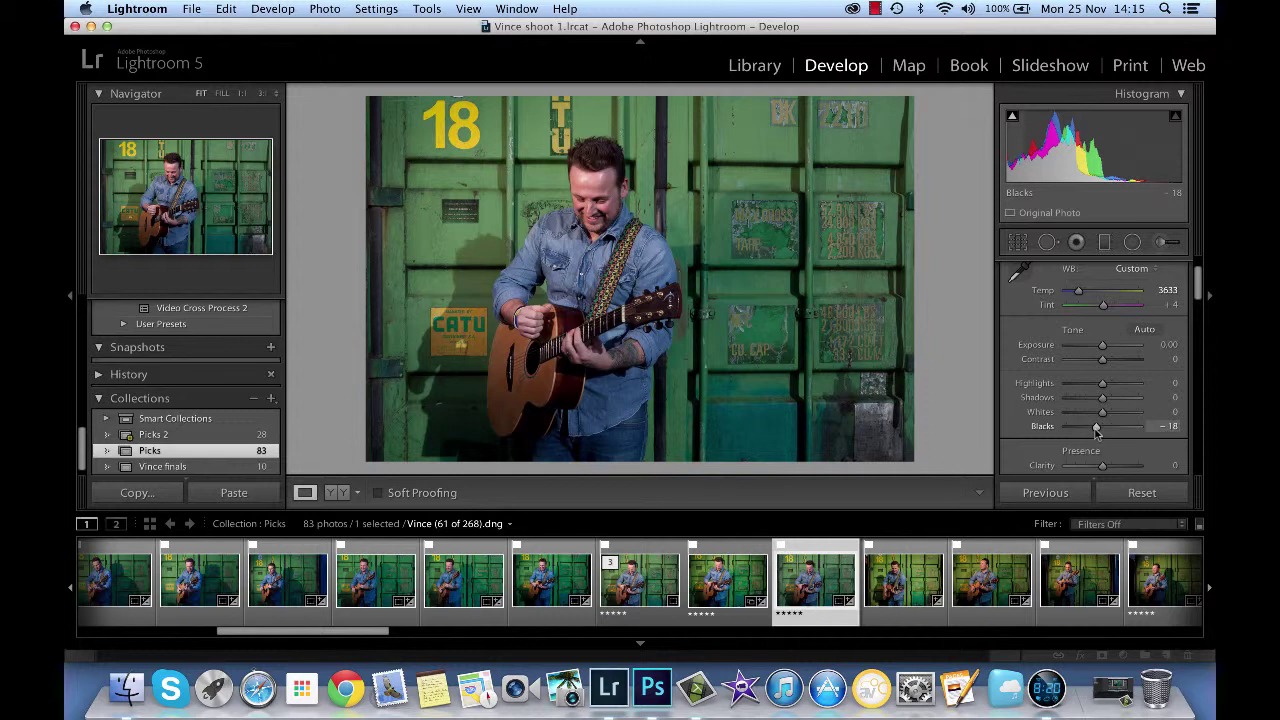
# Set Clarity to +14 while checking the guitar and shirt detail at 1:1.
pyautogui.scroll(-2, 1096, 432)
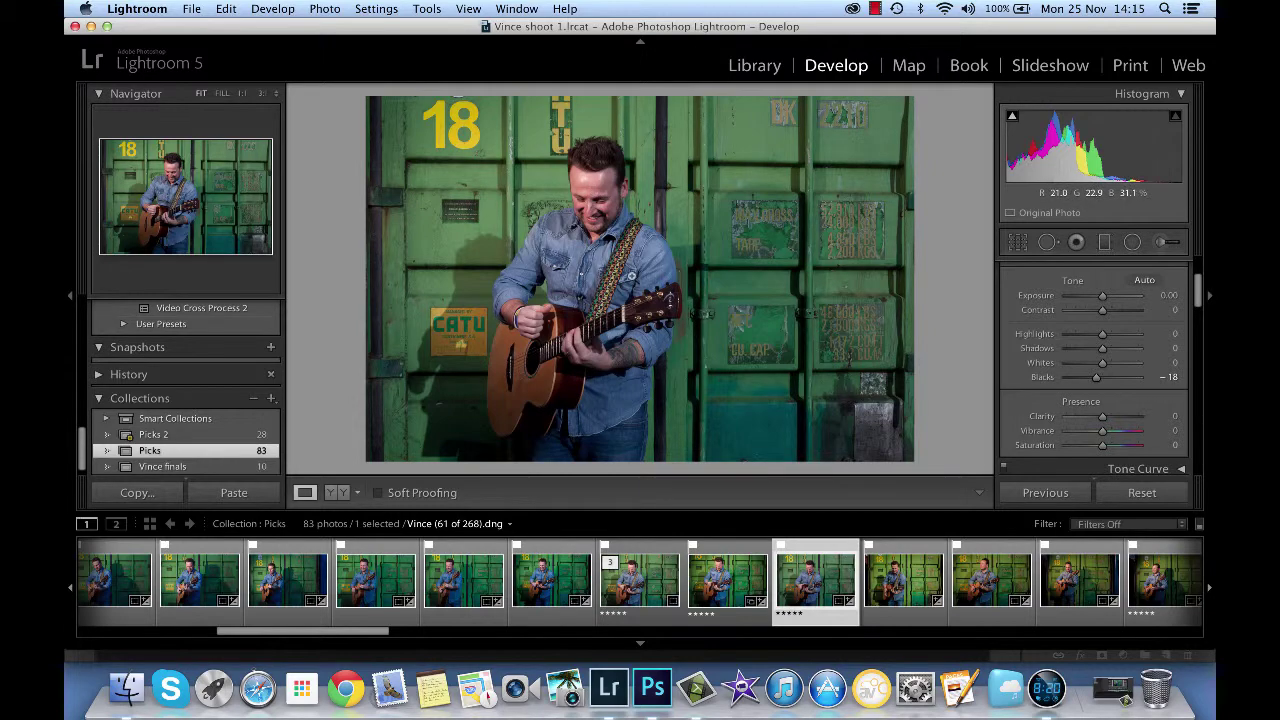
pyautogui.click(621, 314)
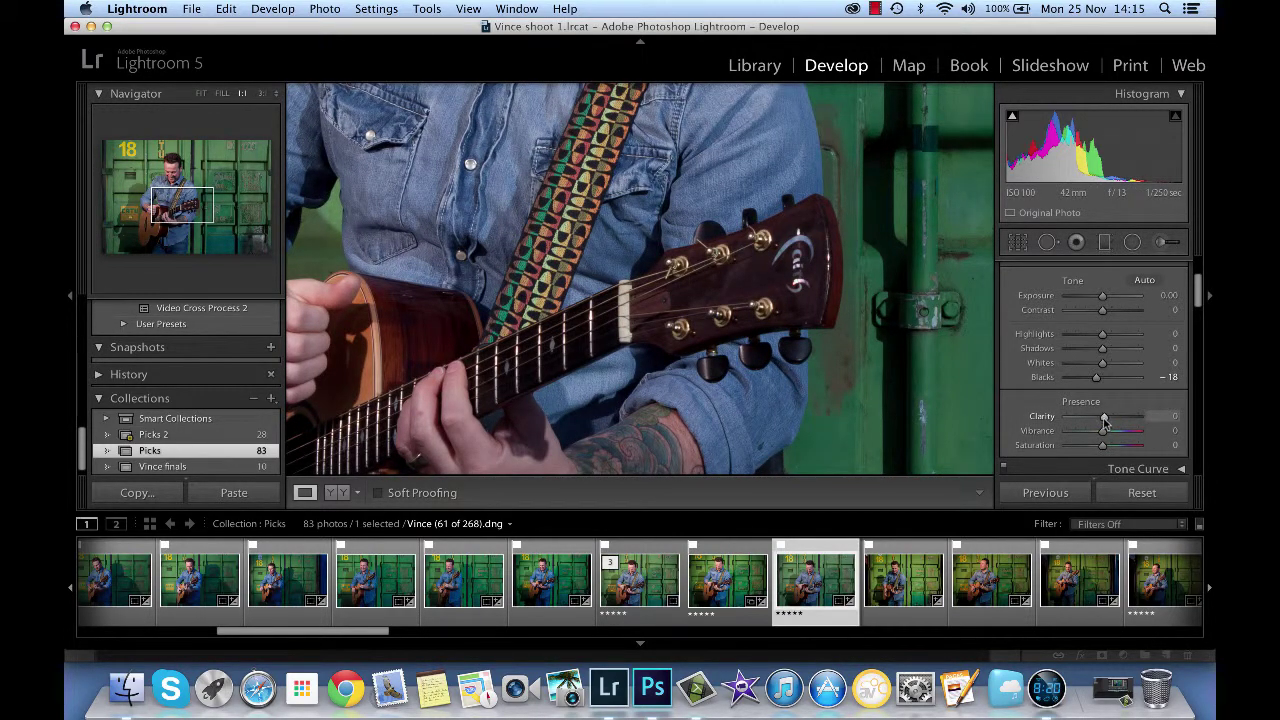
pyautogui.moveTo(1102, 416); pyautogui.dragTo(1108, 422)
pyautogui.moveTo(1107, 422); pyautogui.dragTo(1109, 424)
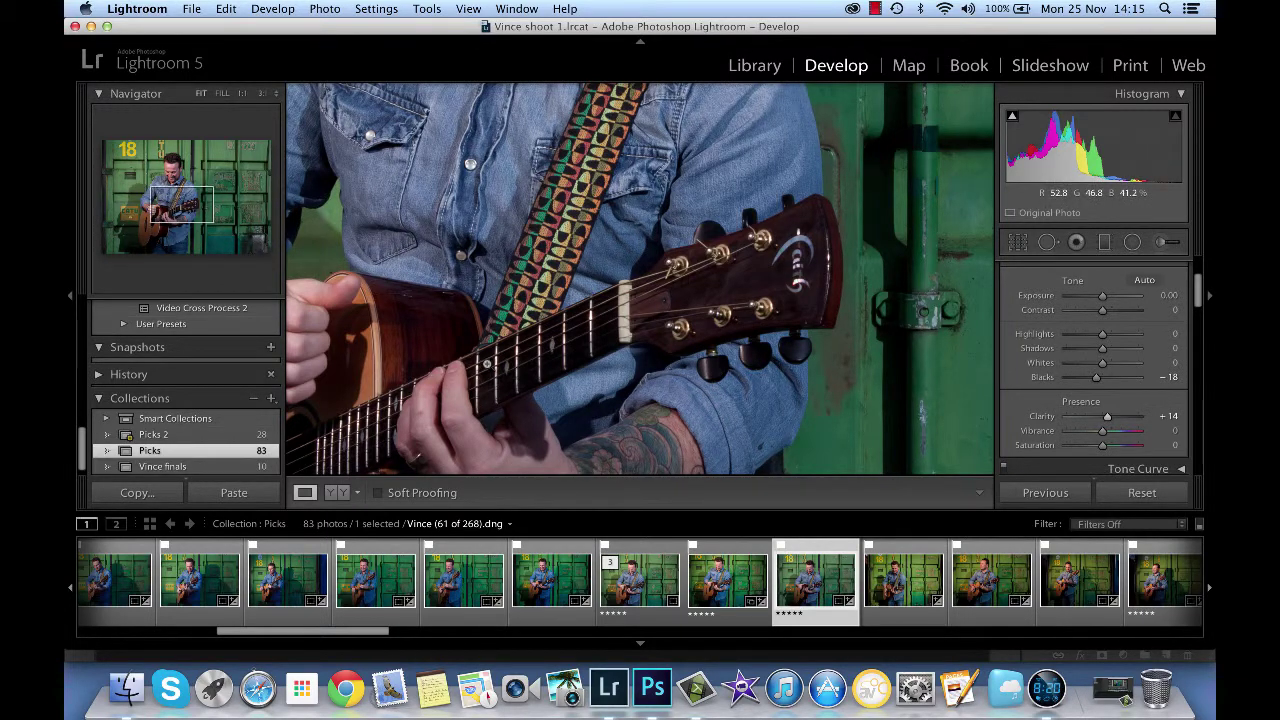
pyautogui.click(486, 364)
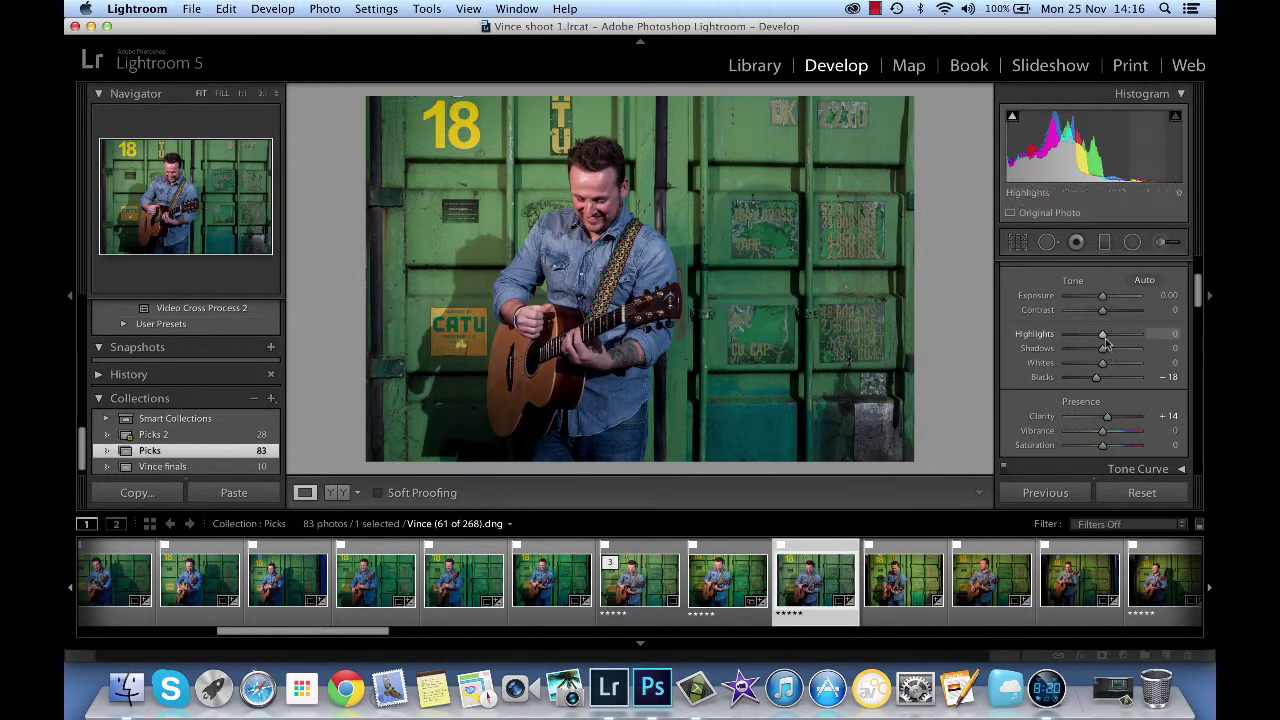
# Set Exposure to +0.20, Highlights to +1 and Vibrance to +12, checking the skin tones on the face up close.
pyautogui.moveTo(1103, 334); pyautogui.dragTo(1104, 303)
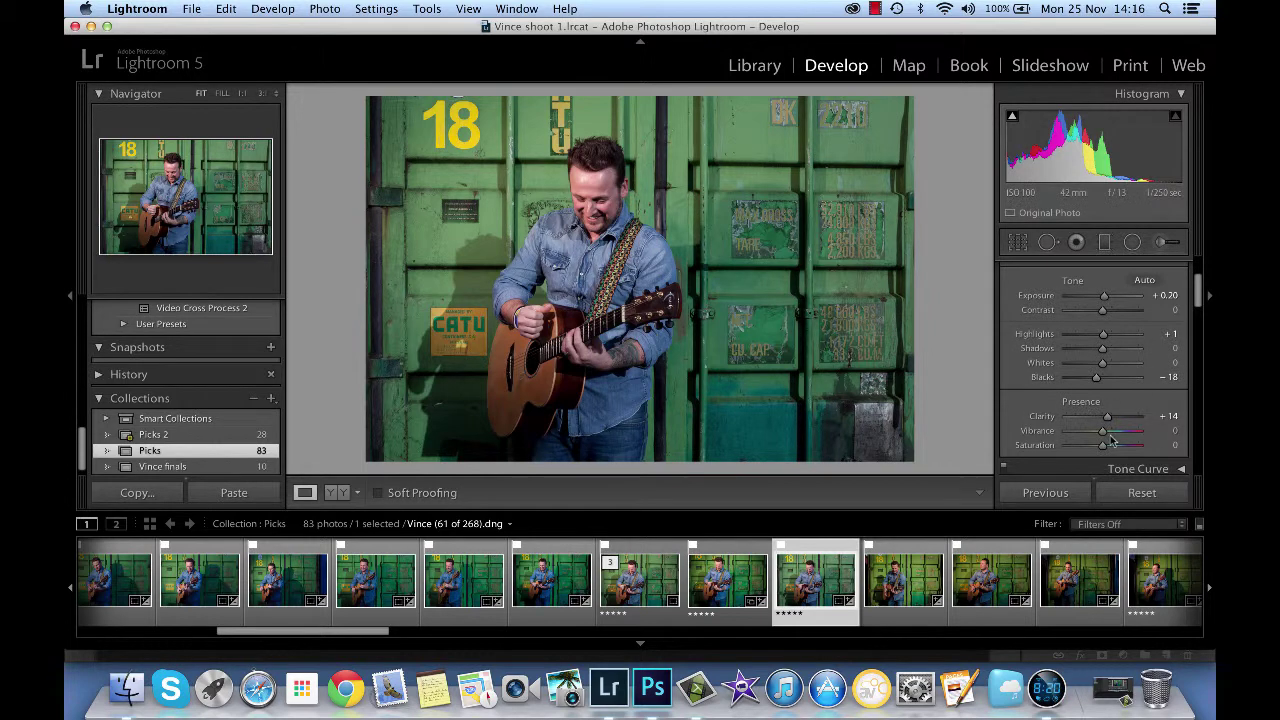
pyautogui.moveTo(1106, 437); pyautogui.dragTo(1110, 437)
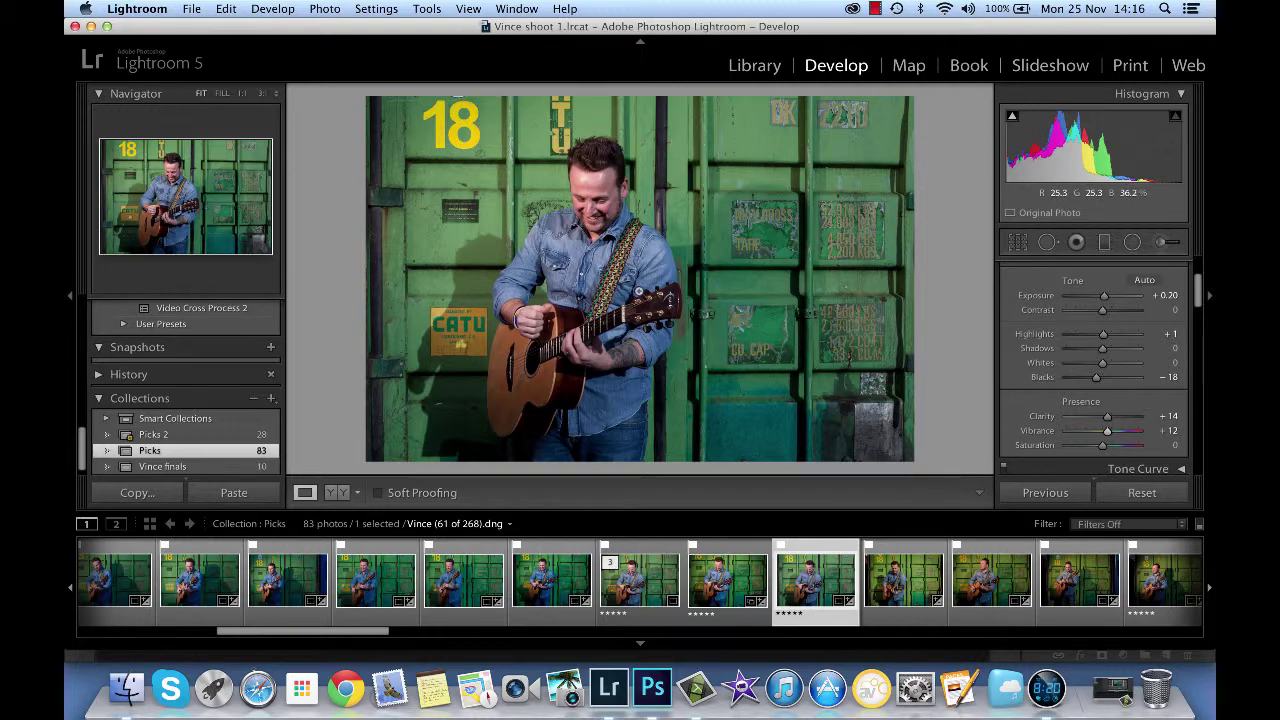
pyautogui.click(606, 203)
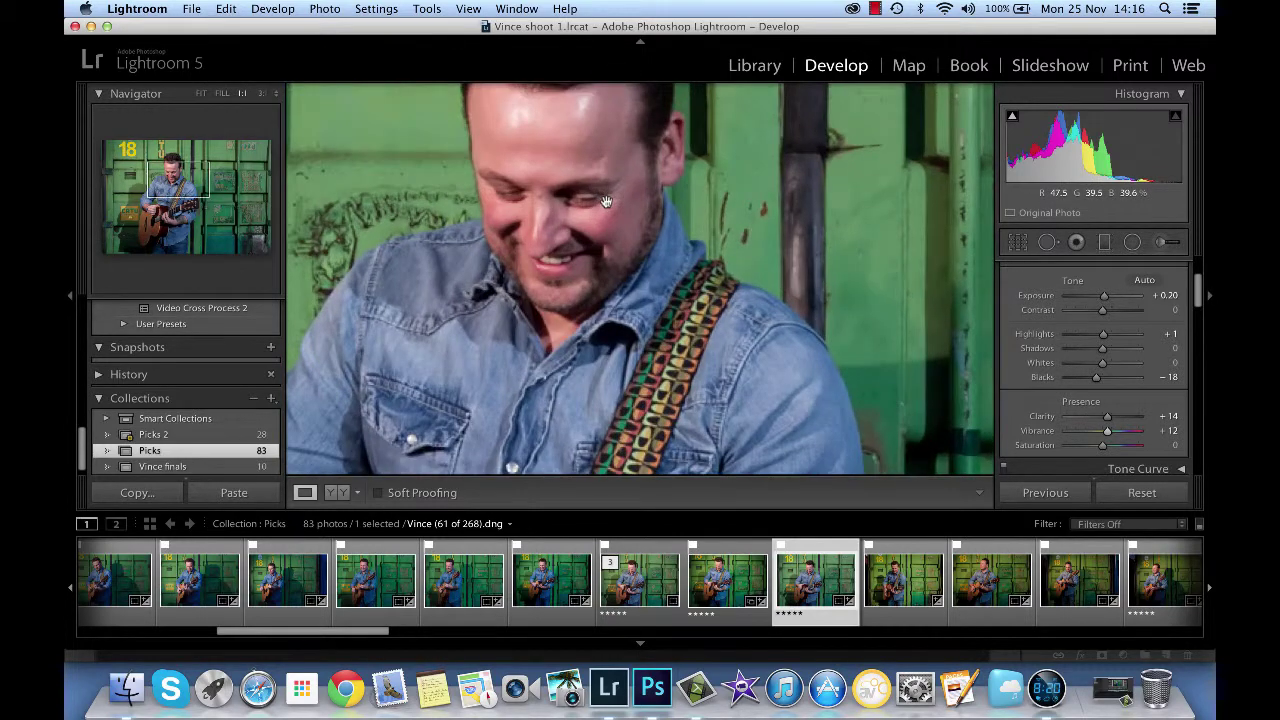
pyautogui.click(606, 203)
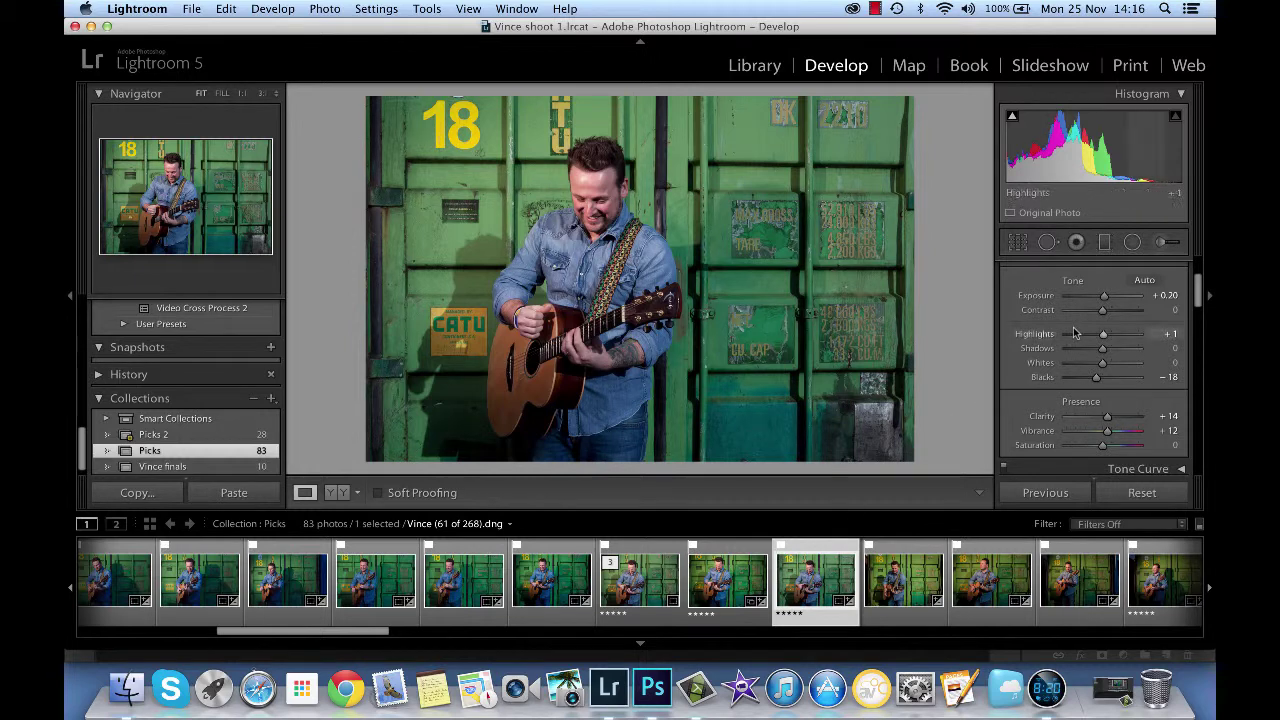
# Warm the white balance further by setting the colour temperature to 3813.
pyautogui.scroll(1, 1078, 396)
pyautogui.scroll(5, 1070, 400)
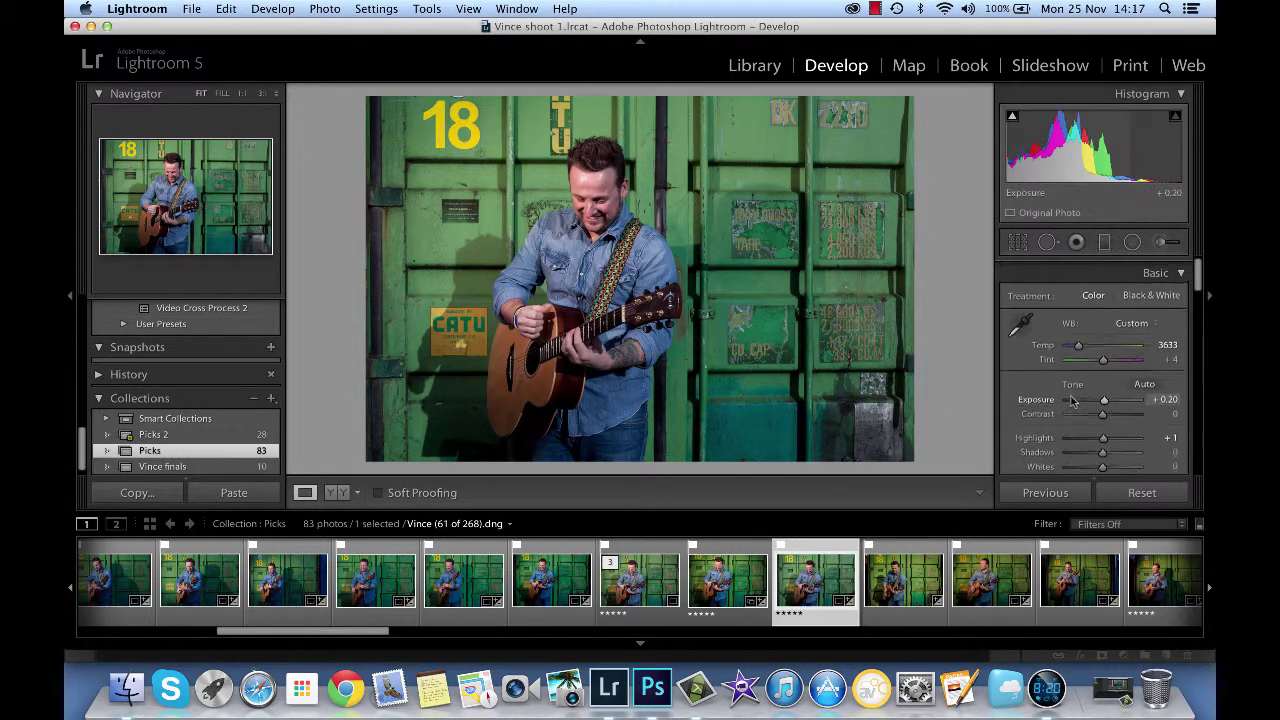
pyautogui.moveTo(1081, 345); pyautogui.dragTo(1080, 347)
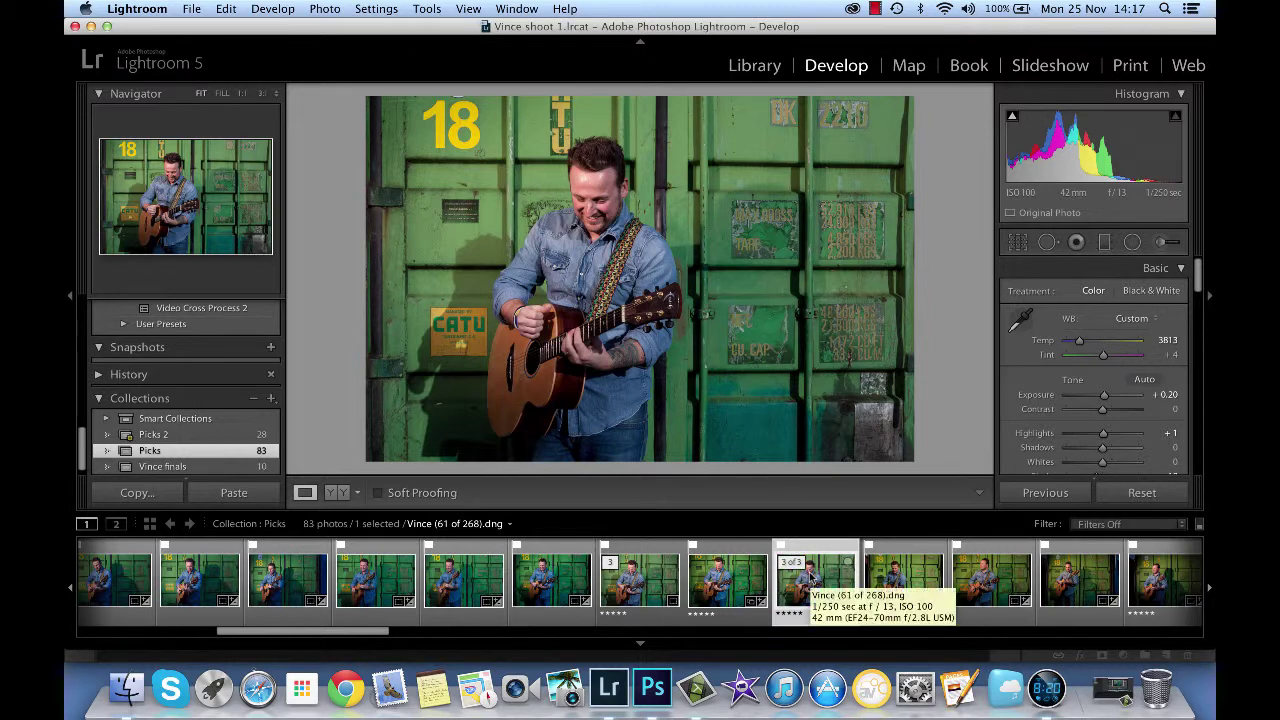
# Open the adjusted photo in Adobe Photoshop CC and duplicate its Background layer.
pyautogui.rightClick(815, 578)
pyautogui.moveTo(853, 316)
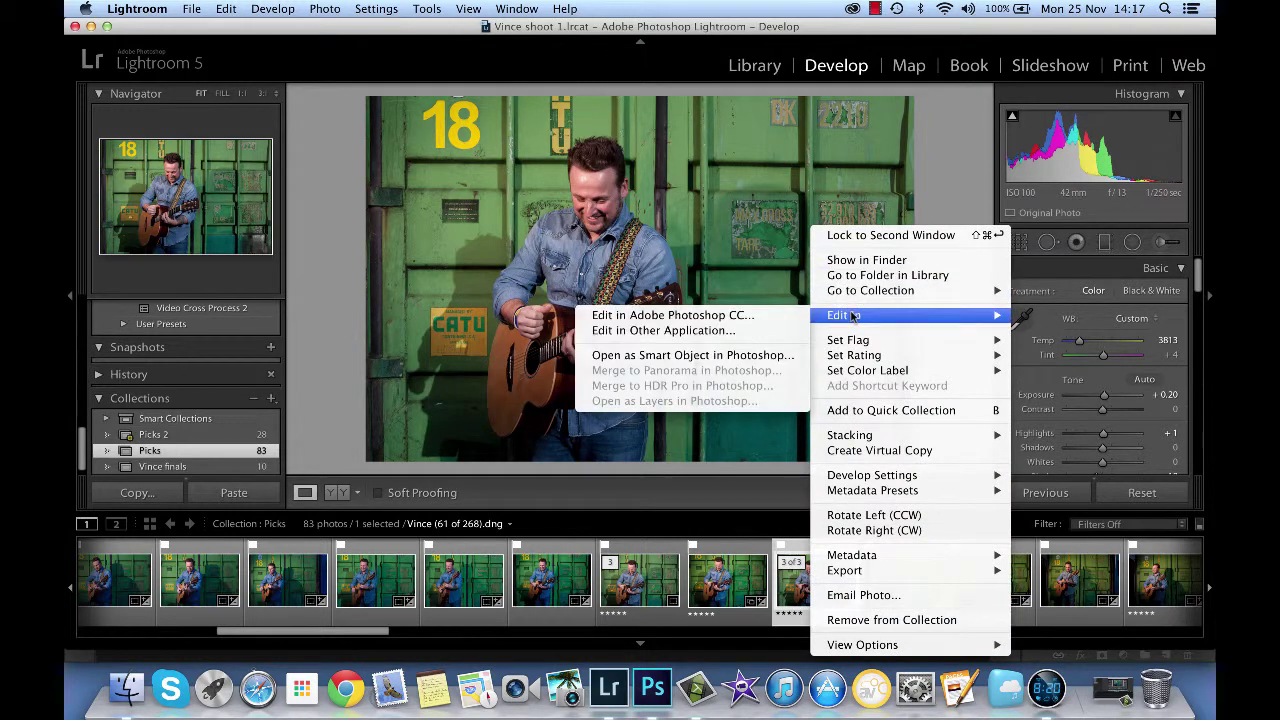
pyautogui.click(771, 317)
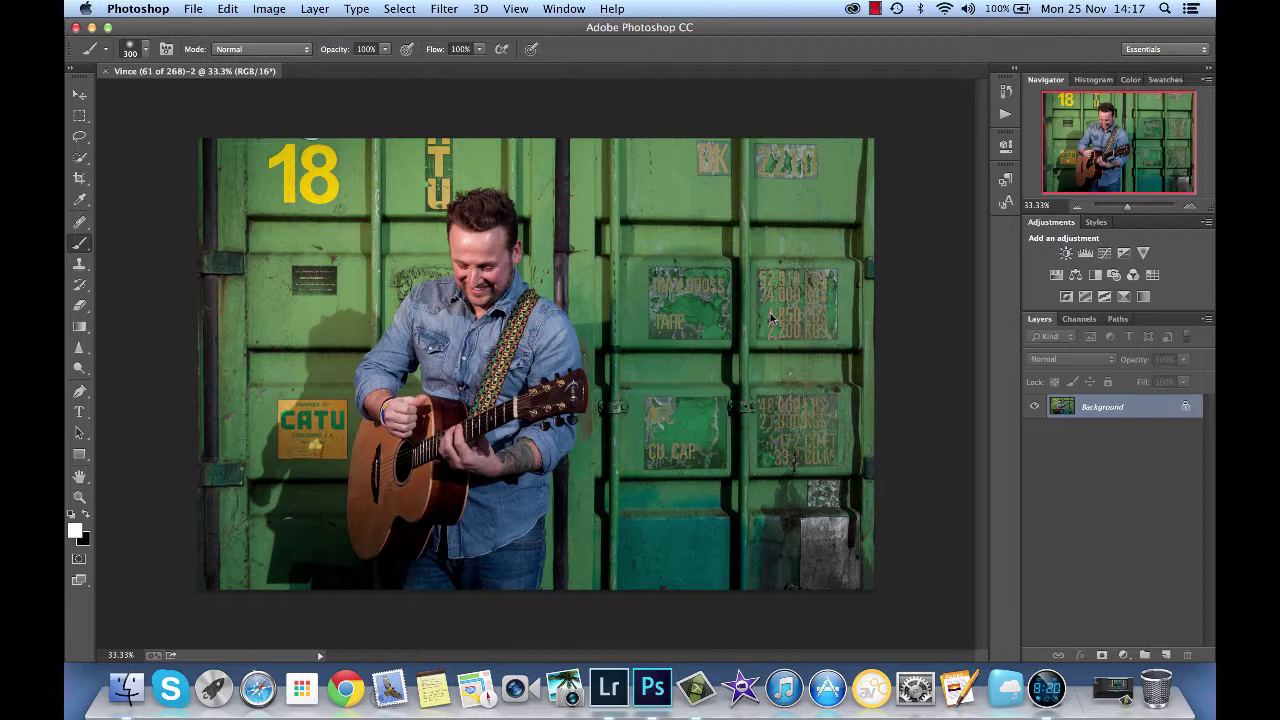
pyautogui.press('super+j')
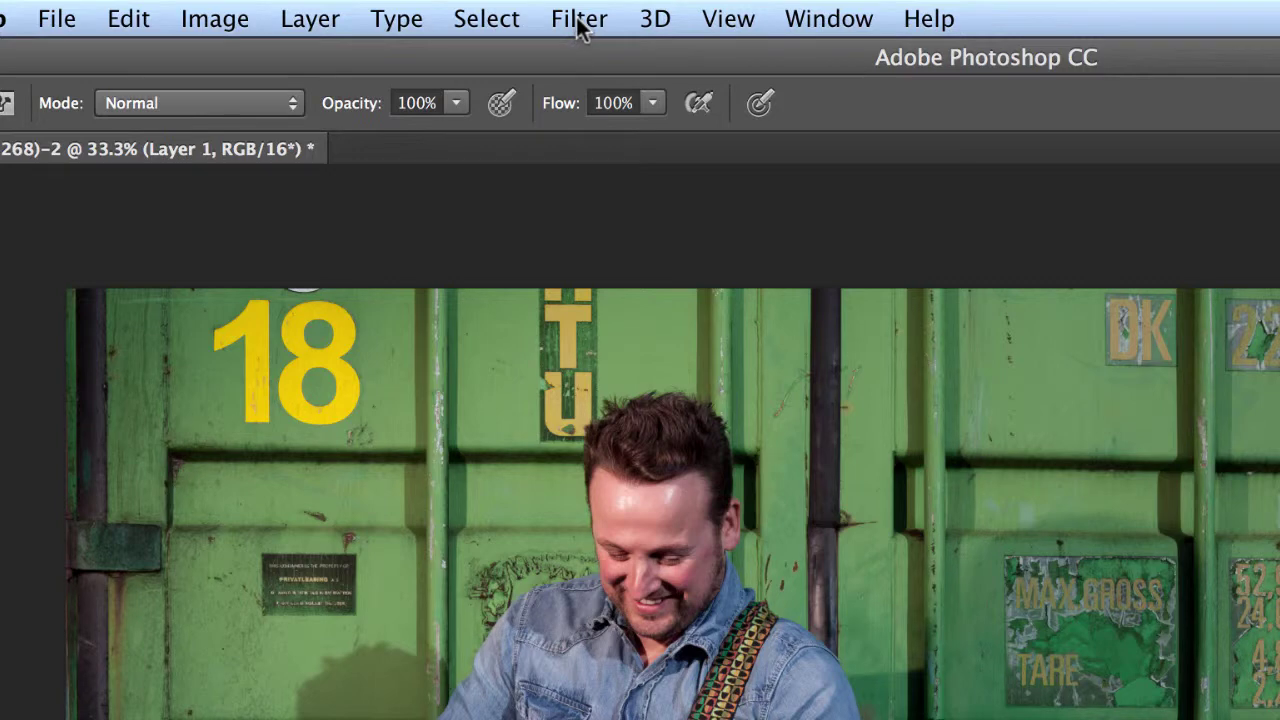
# Apply a High Pass filter with a radius of about 10 pixels to the duplicate layer.
pyautogui.click(580, 20)
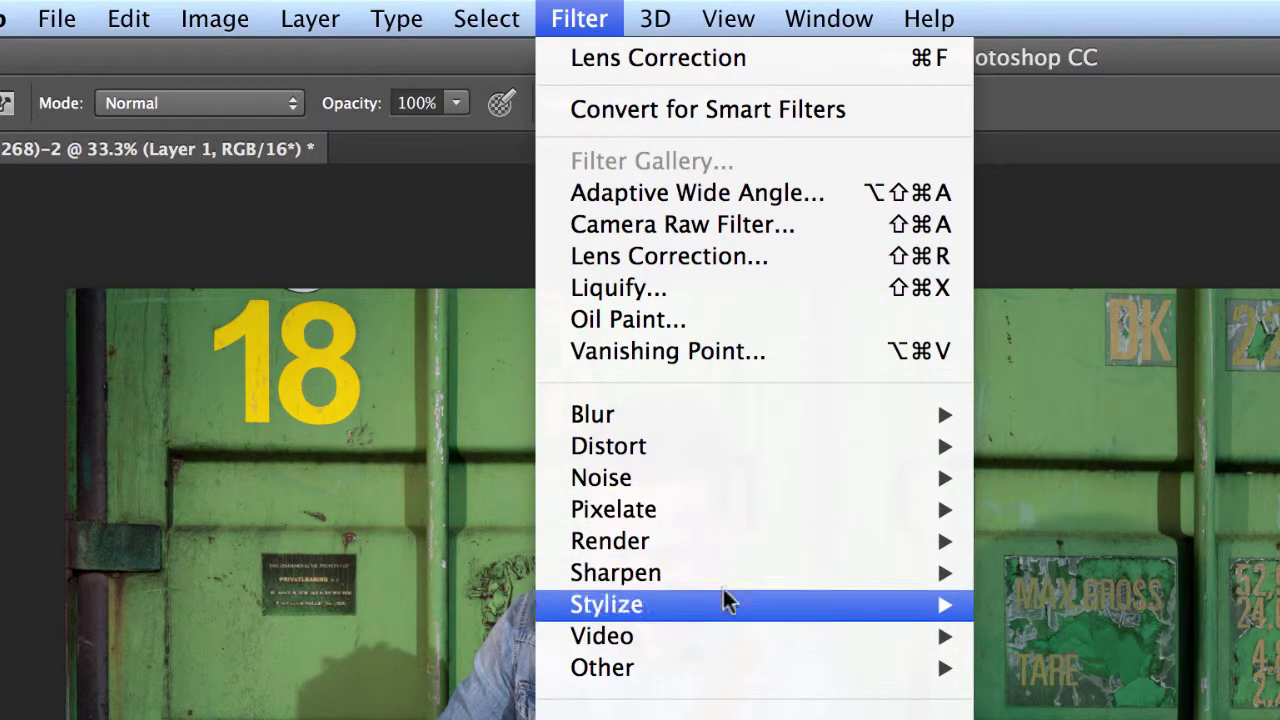
pyautogui.moveTo(730, 670)
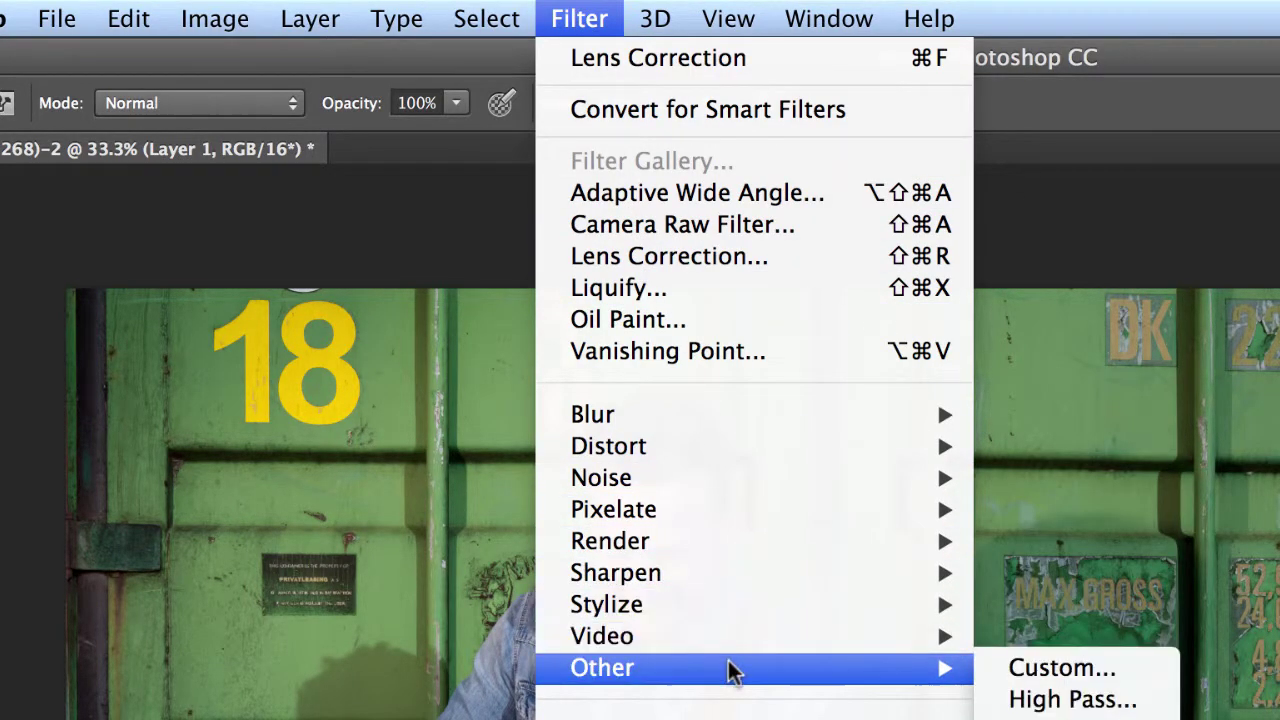
pyautogui.click(1051, 698)
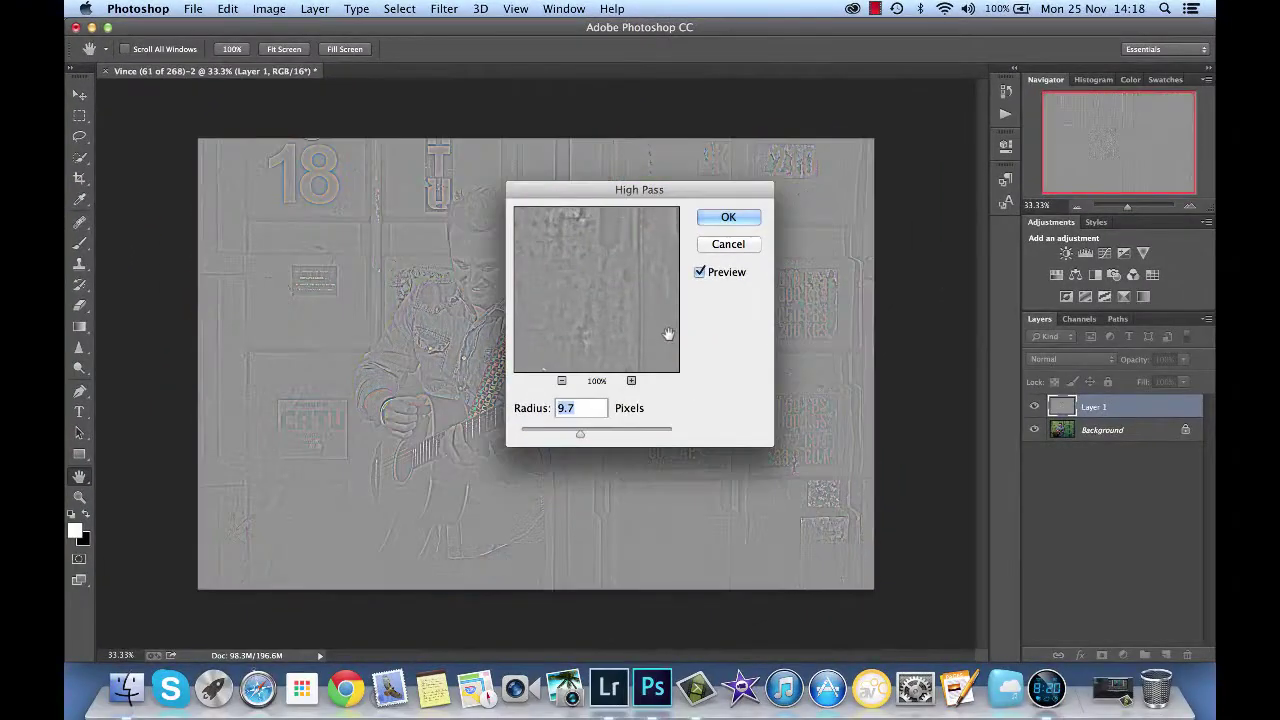
pyautogui.moveTo(598, 440)
pyautogui.mouseDown()
pyautogui.moveTo(566, 436)
pyautogui.moveTo(584, 437)
pyautogui.mouseUp()
pyautogui.click(730, 217)
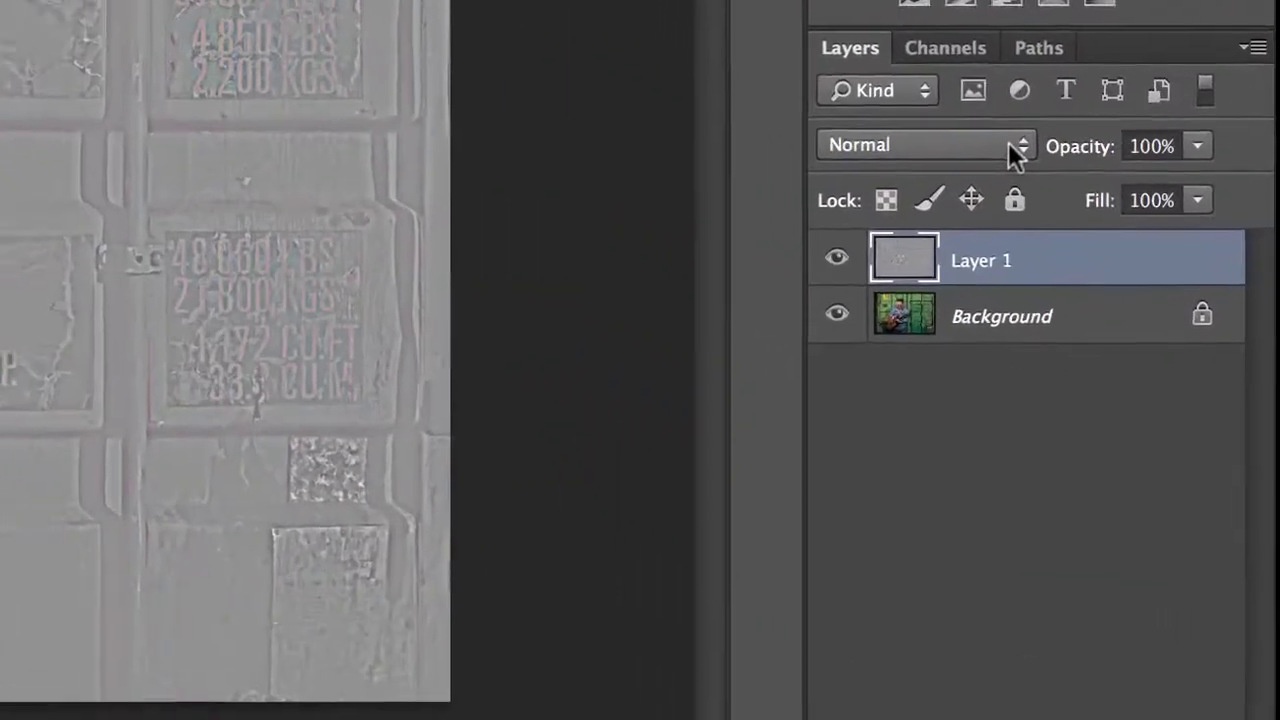
# Set the High Pass layer's blend mode to Soft Light, comparing it with Overlay and with the layer hidden.
pyautogui.click(1003, 132)
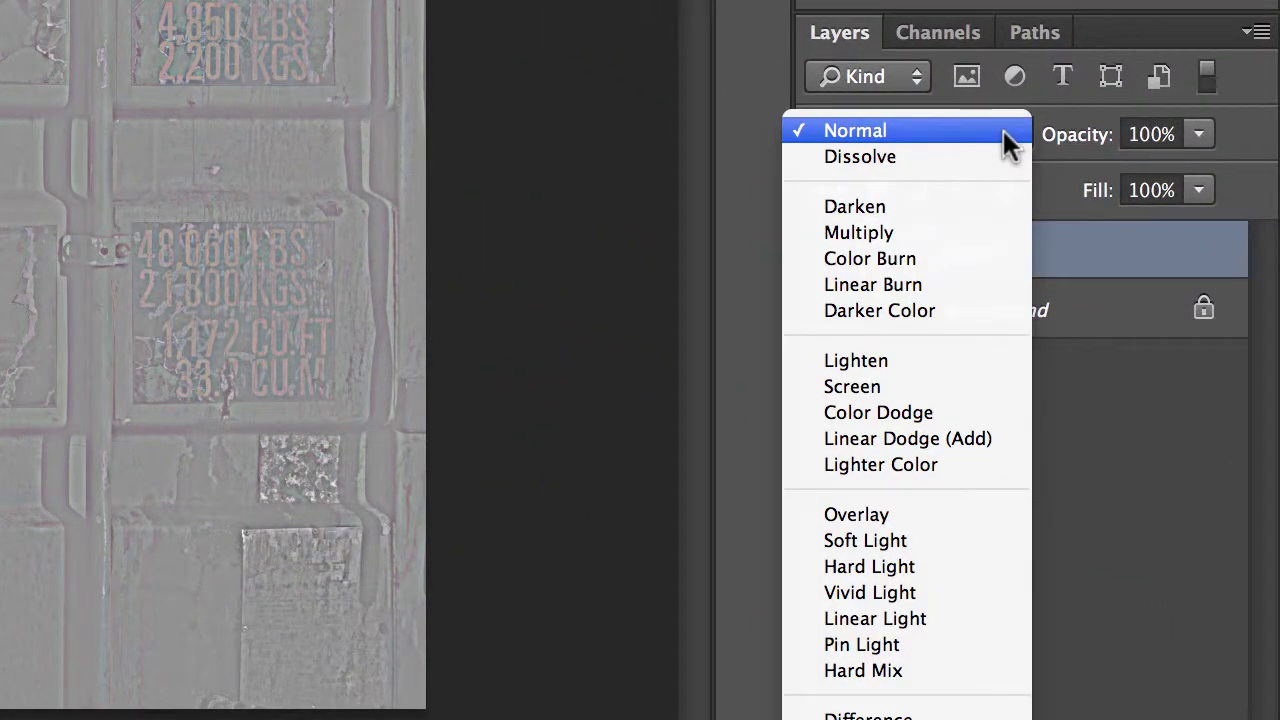
pyautogui.click(958, 538)
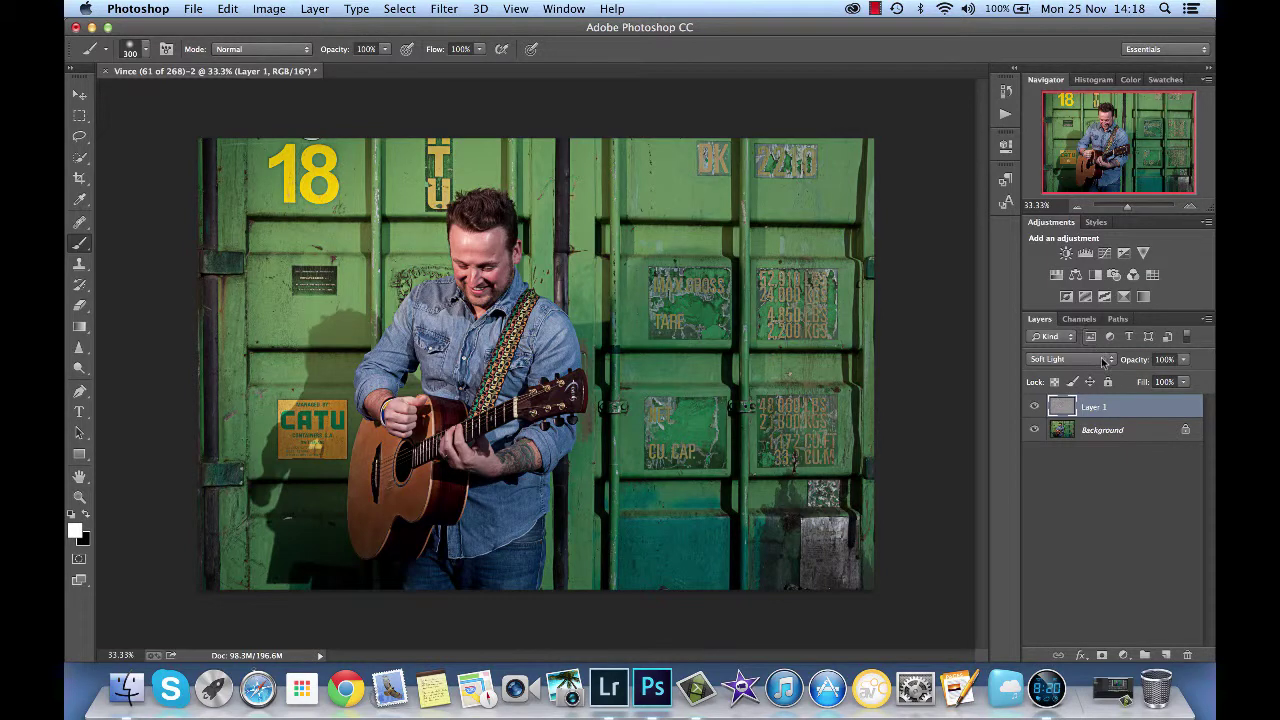
pyautogui.click(1104, 357)
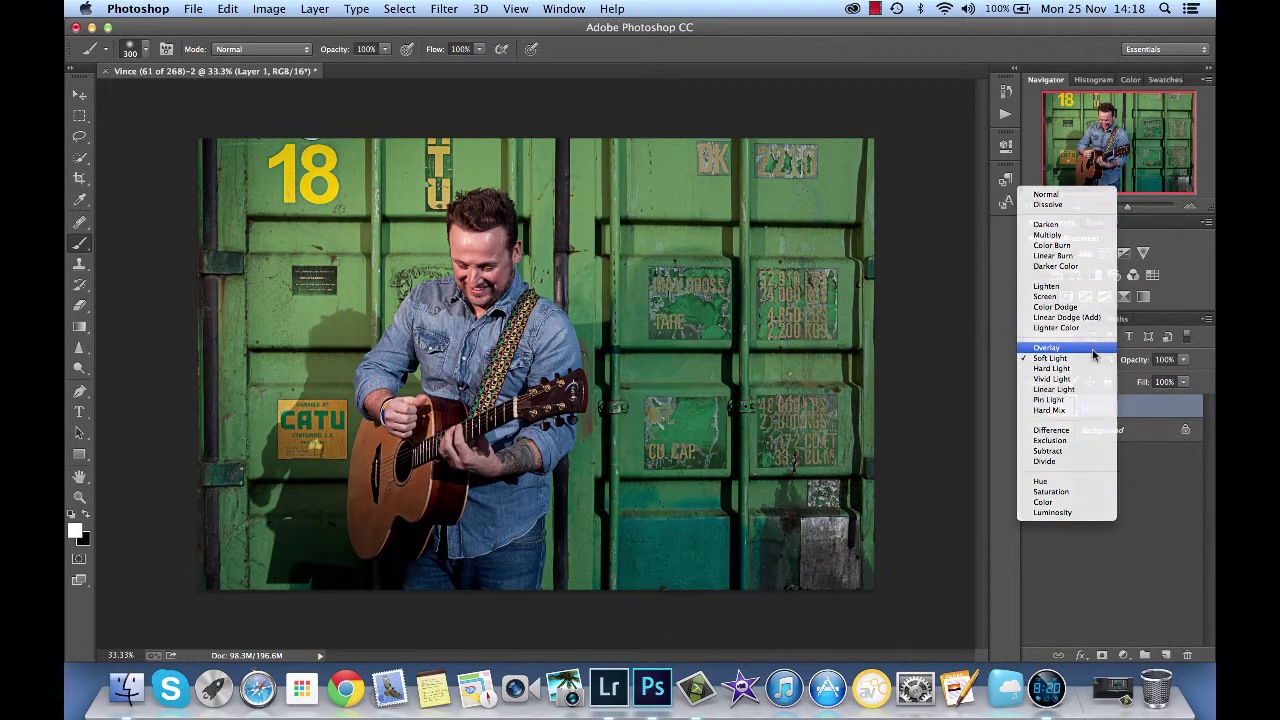
pyautogui.click(1092, 348)
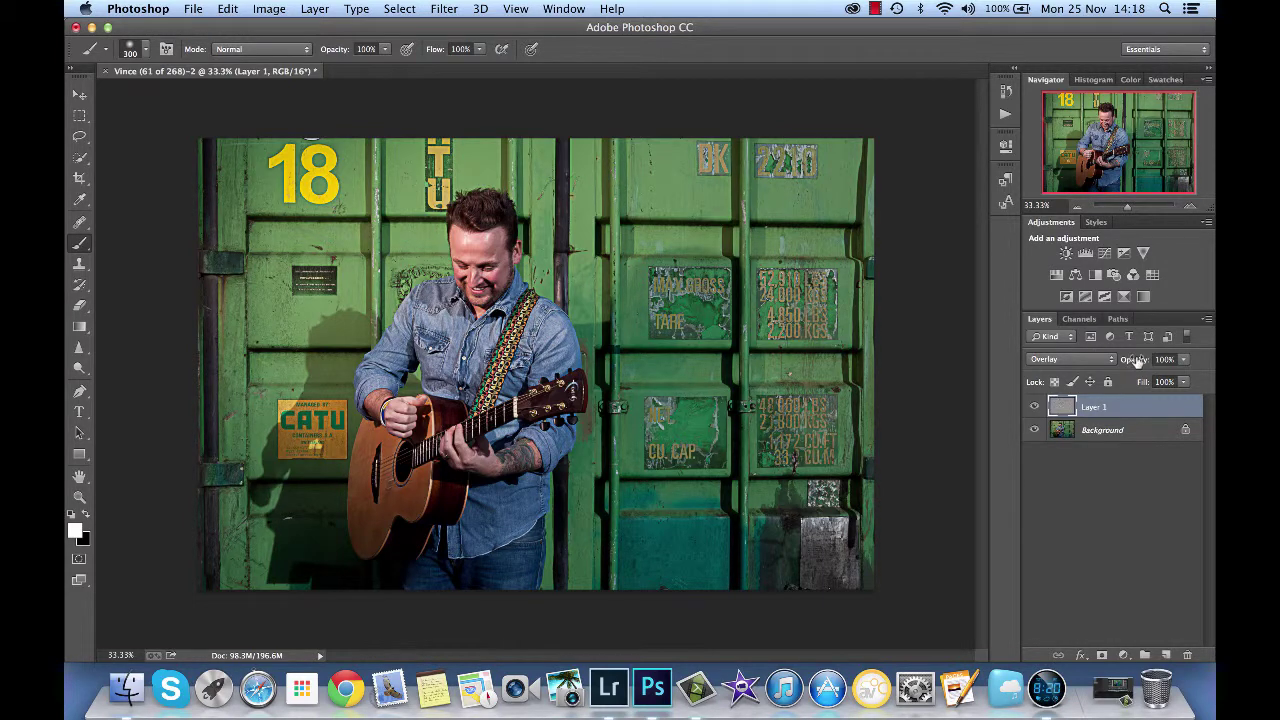
pyautogui.click(1113, 360)
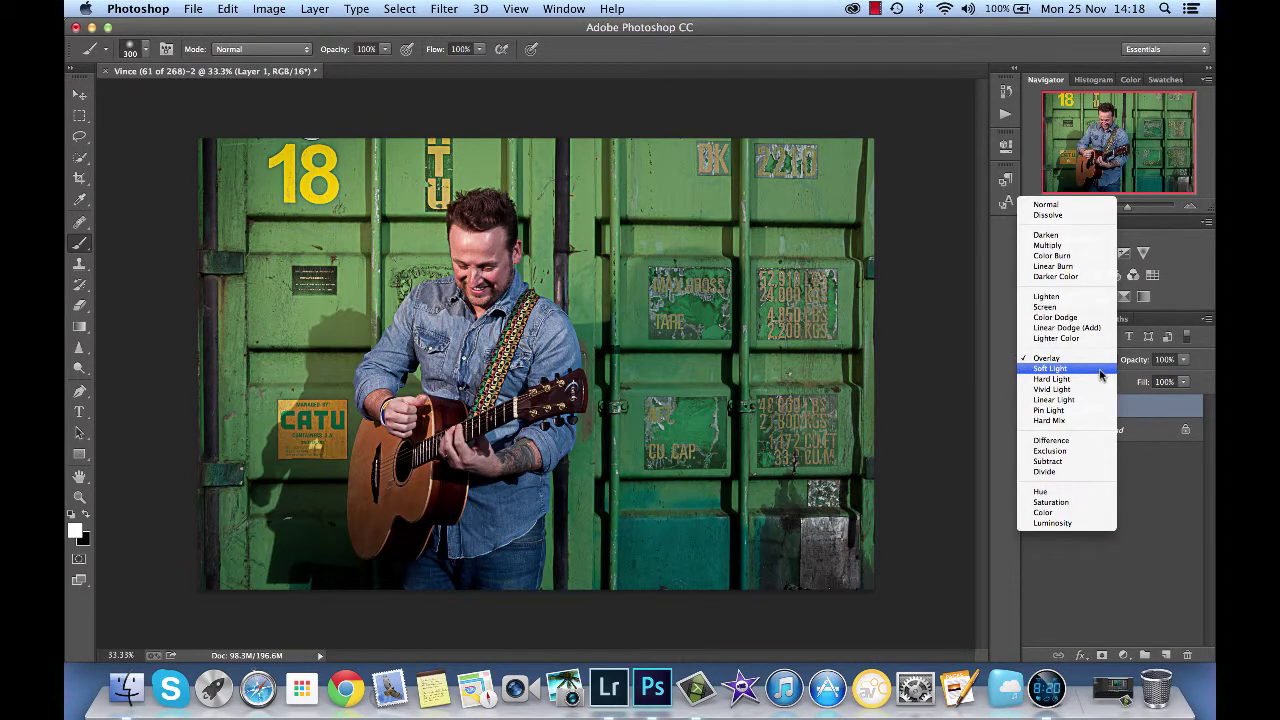
pyautogui.click(1105, 369)
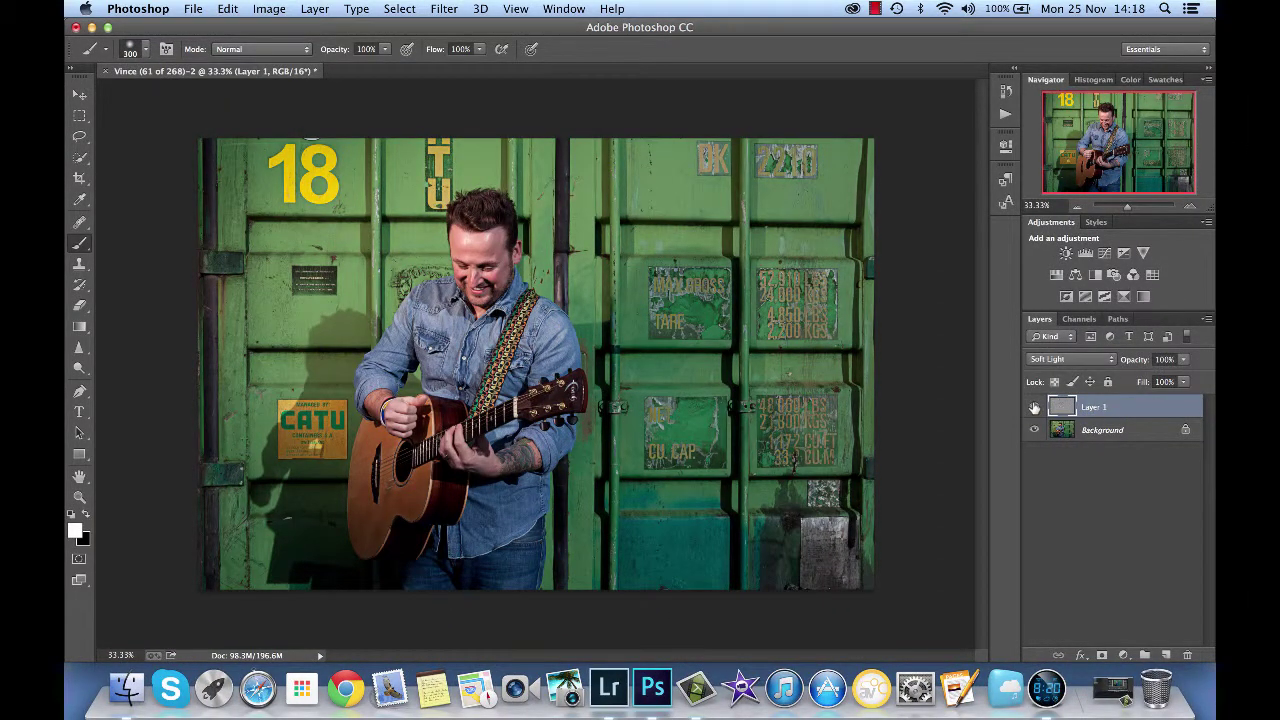
pyautogui.click(1034, 407)
pyautogui.click(1034, 407)
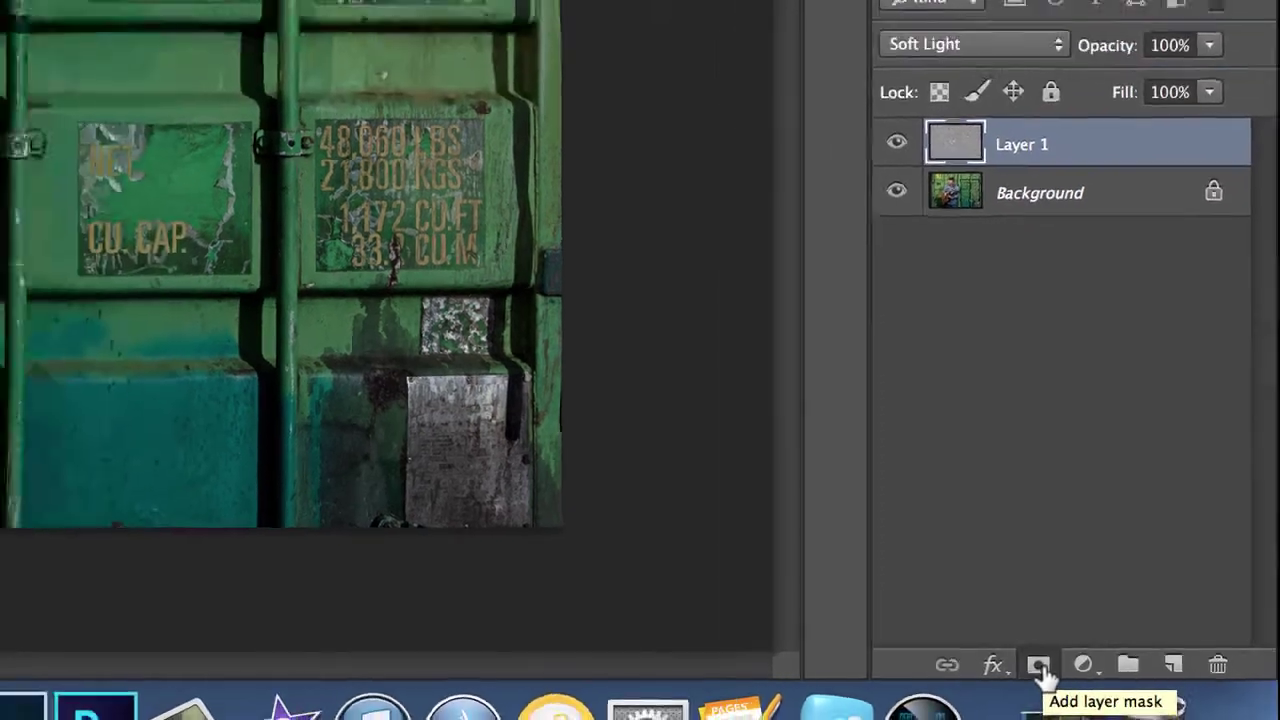
# Add a layer mask to the High Pass layer and prepare a soft black brush at 300 px with 0% hardness.
pyautogui.click(1016, 668)
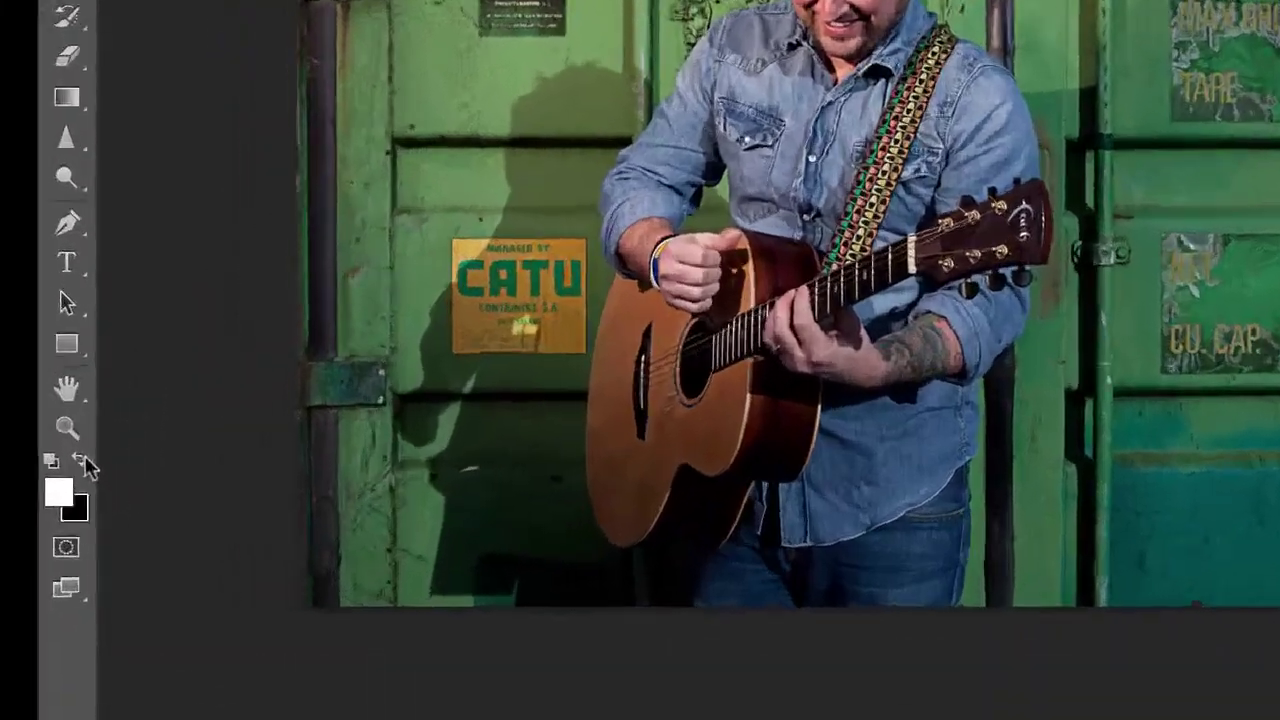
pyautogui.click(85, 514)
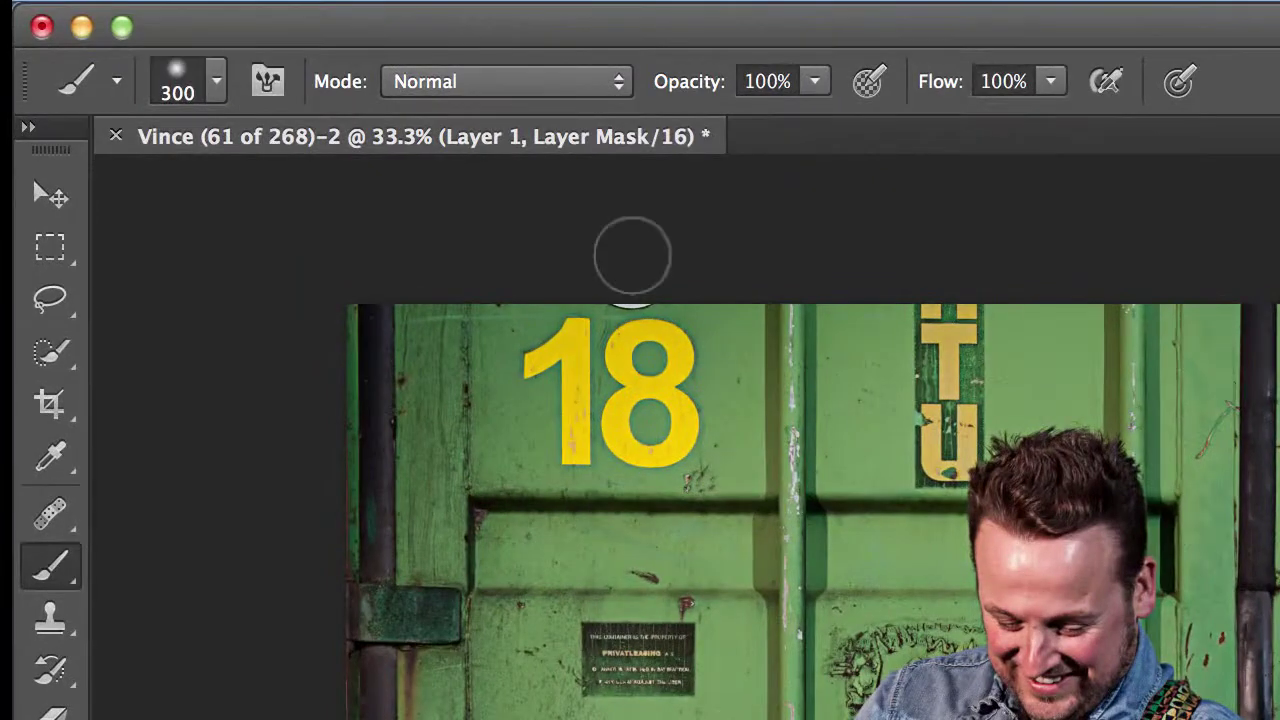
pyautogui.click(168, 59)
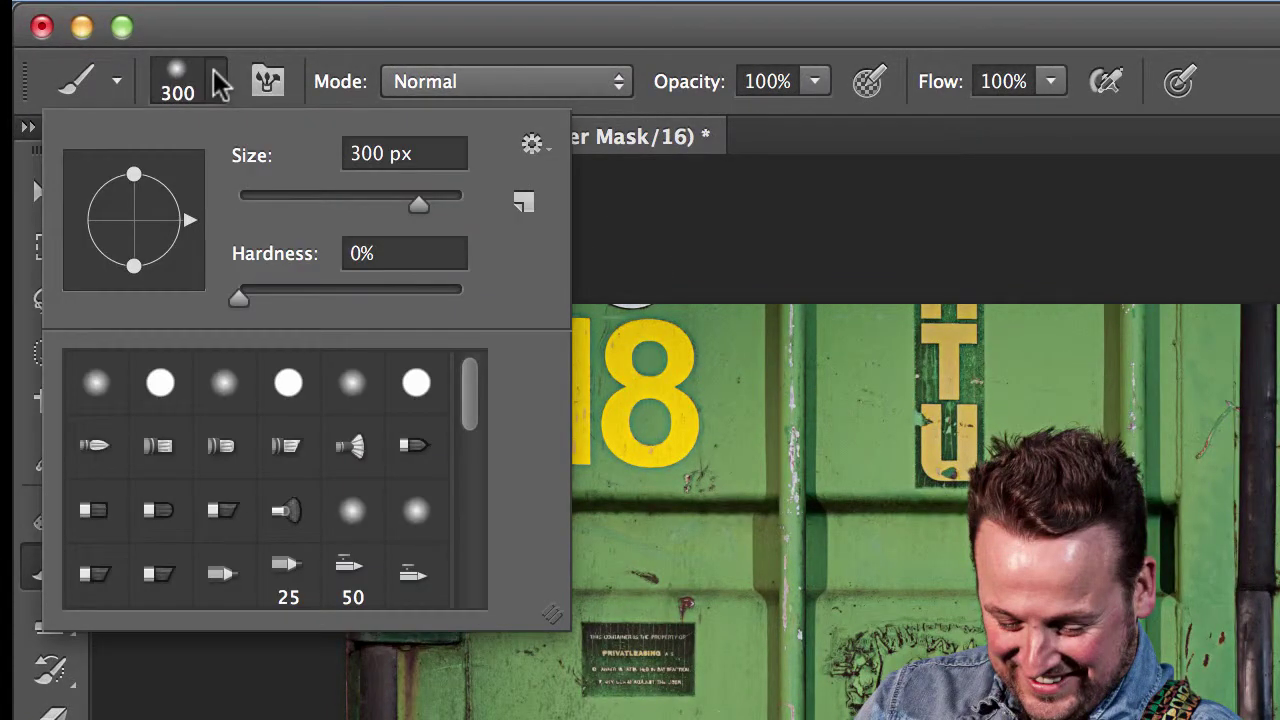
pyautogui.click(246, 303)
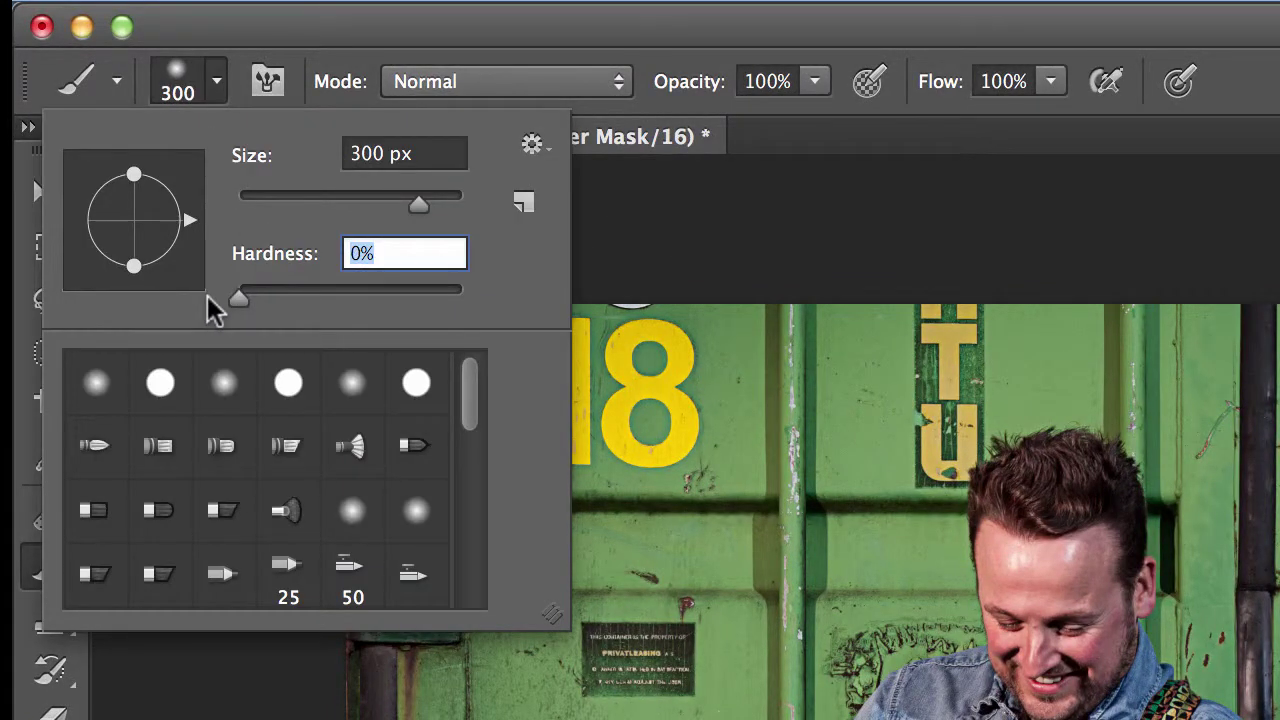
pyautogui.press('Return')
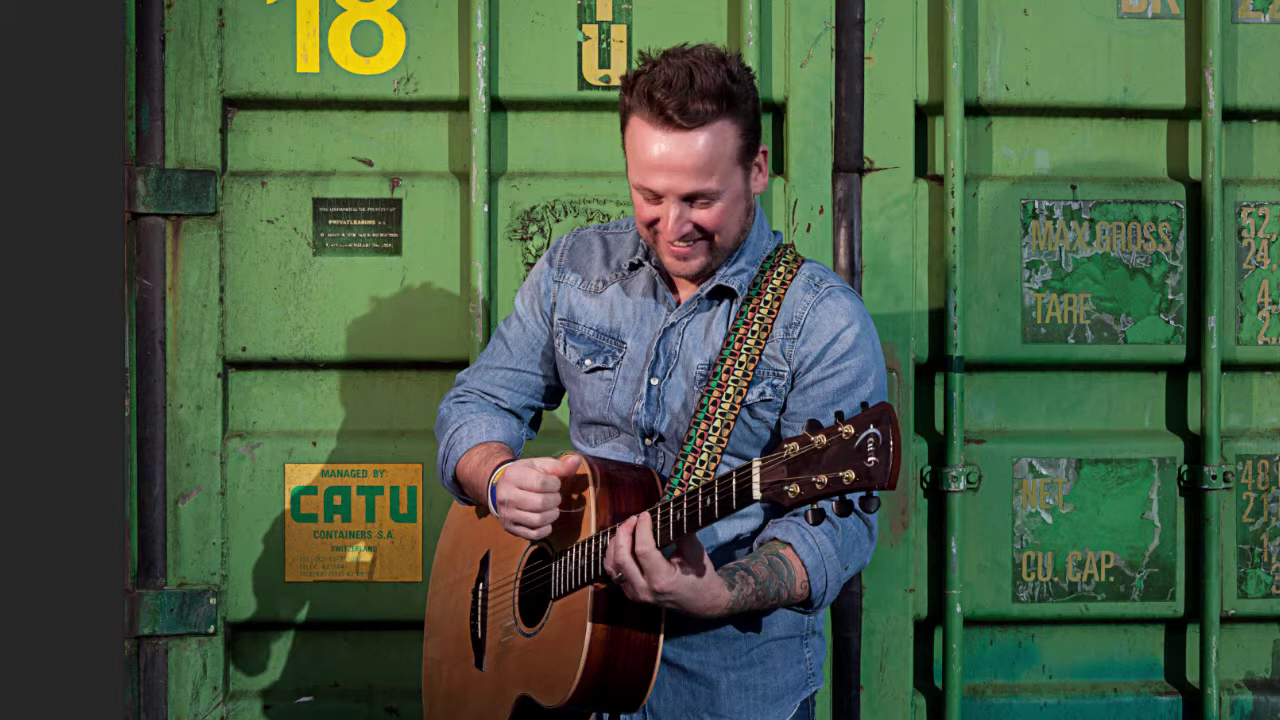
# Paint black on the mask over the guitarist's face, hands and forearm, and flatten the image.
pyautogui.click(706, 577)
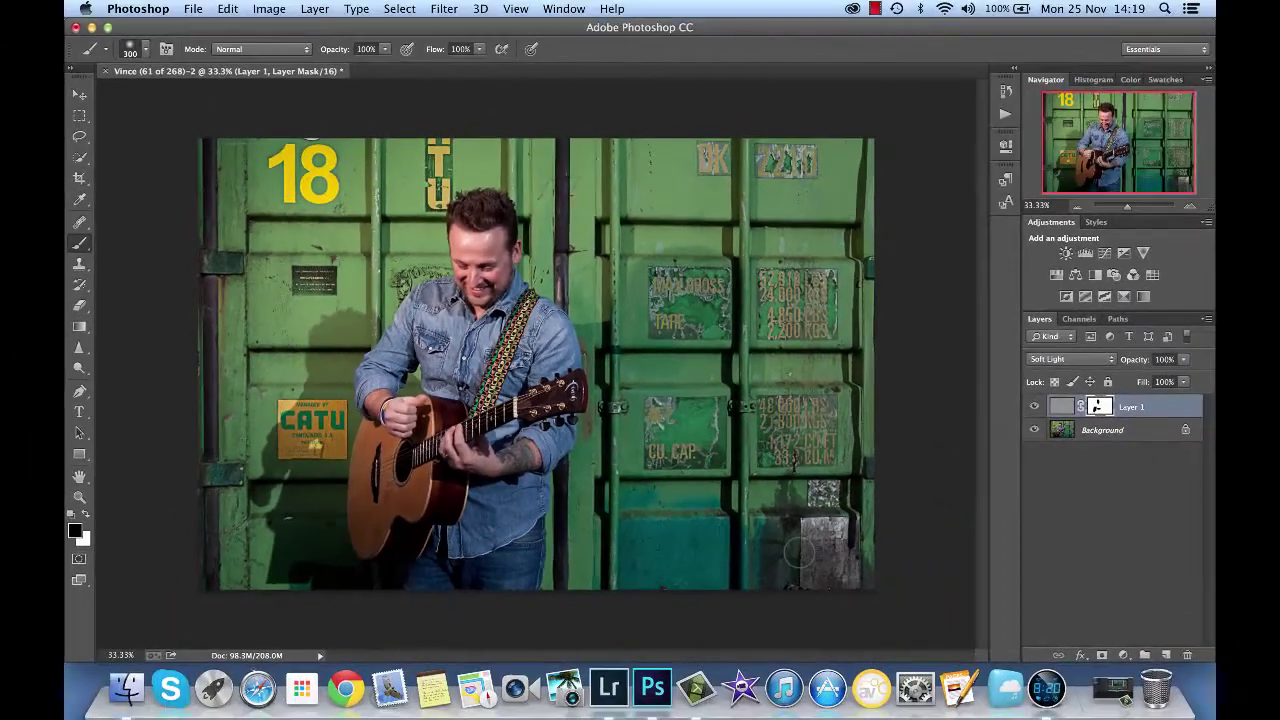
pyautogui.rightClick(1113, 431)
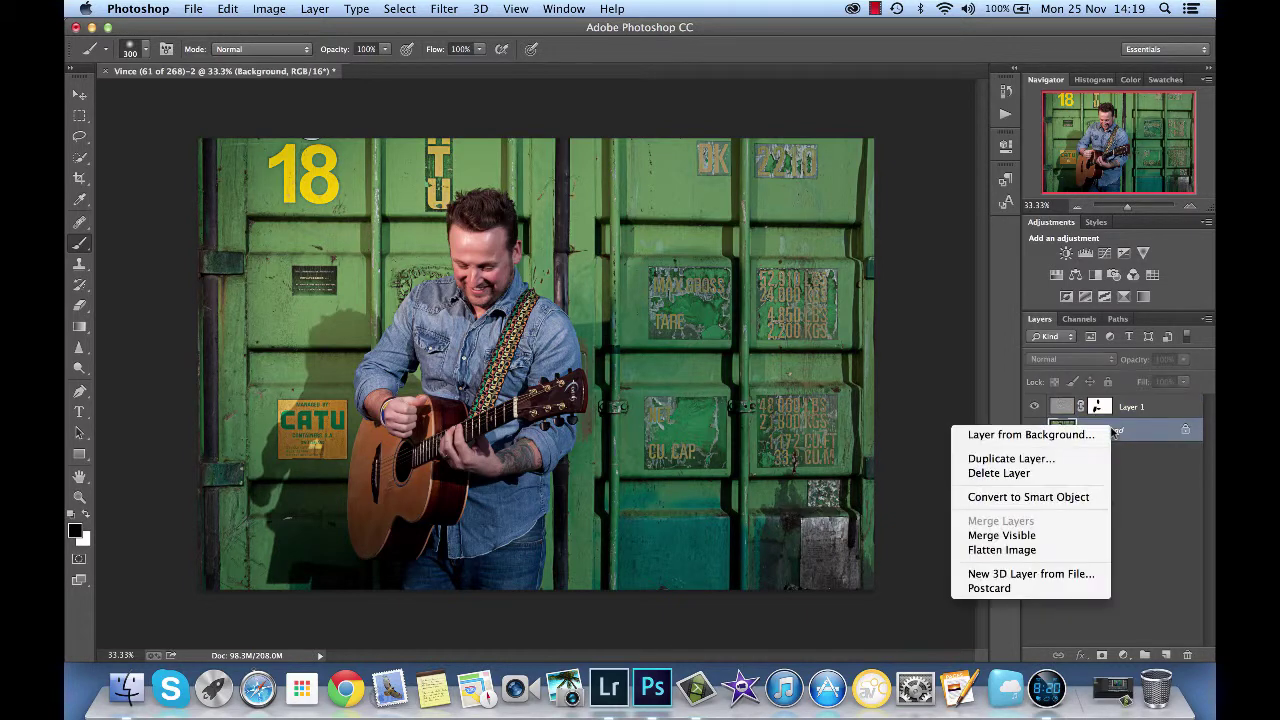
pyautogui.click(1074, 551)
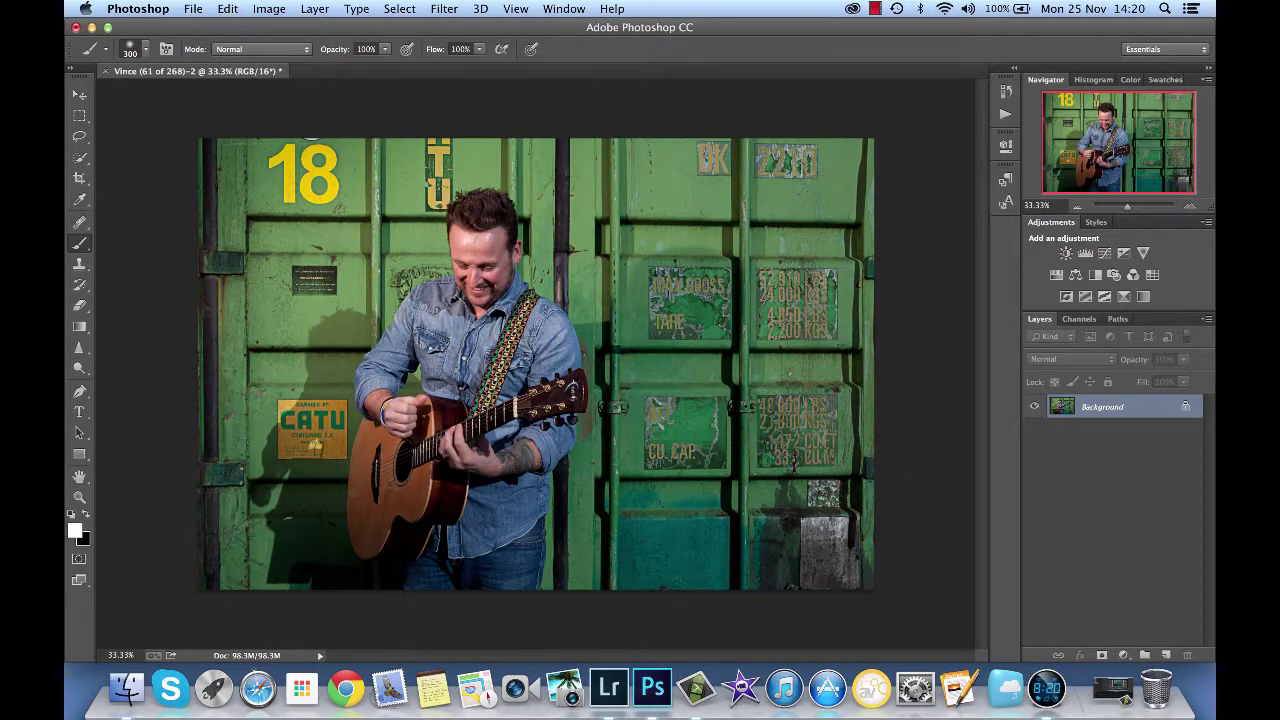
# Duplicate the Background layer and choose the Spot Healing Brush Tool to retouch blemishes on the man's face.
pyautogui.scroll(3, 535, 364)
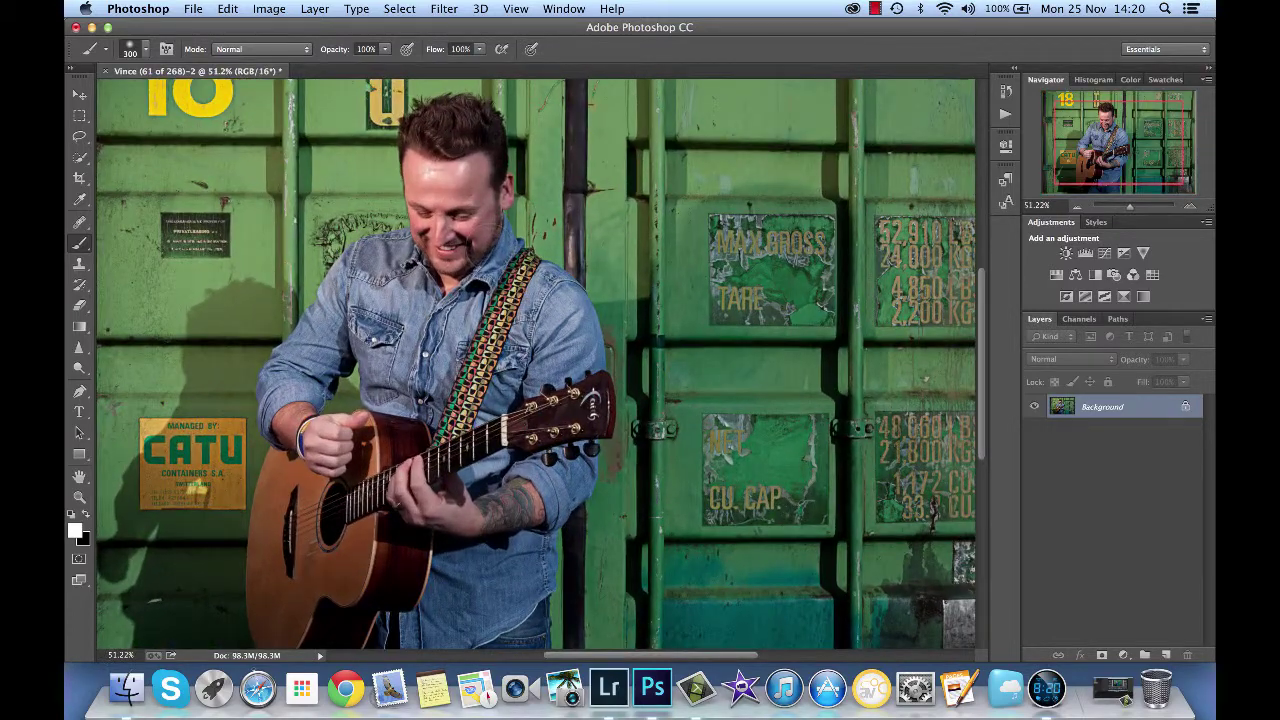
pyautogui.scroll(3, 535, 364)
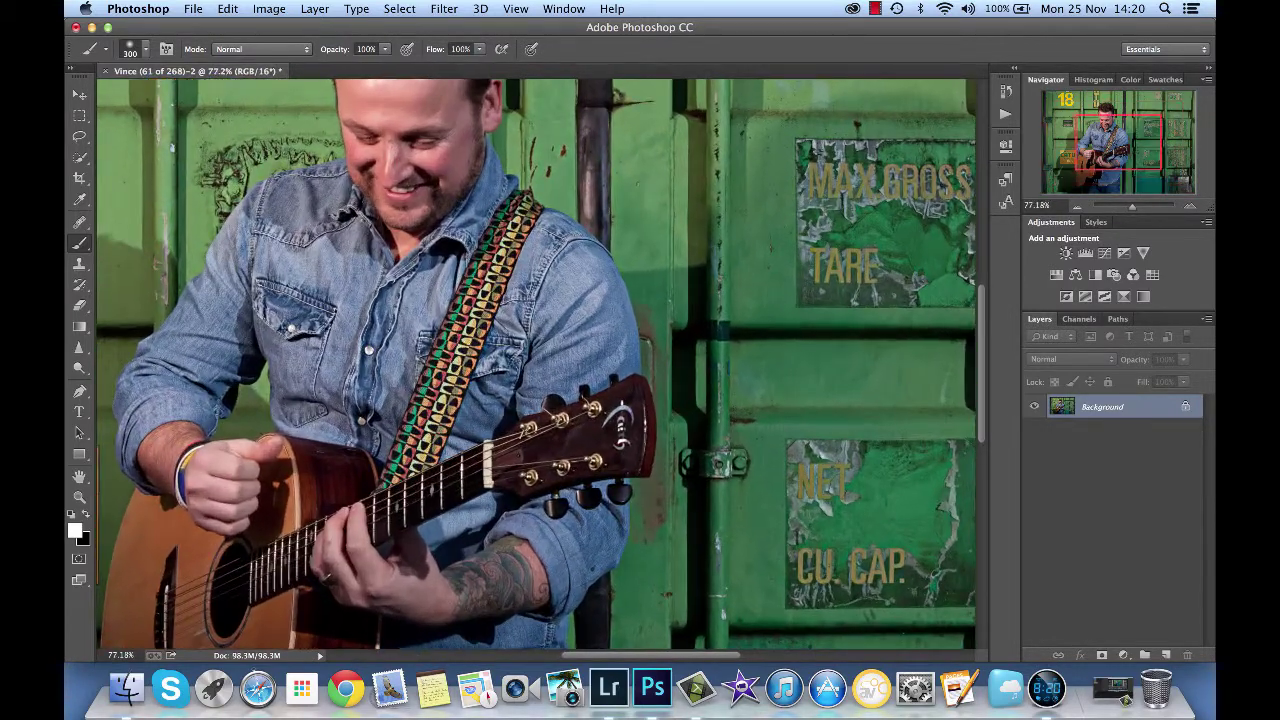
pyautogui.scroll(5, 535, 364)
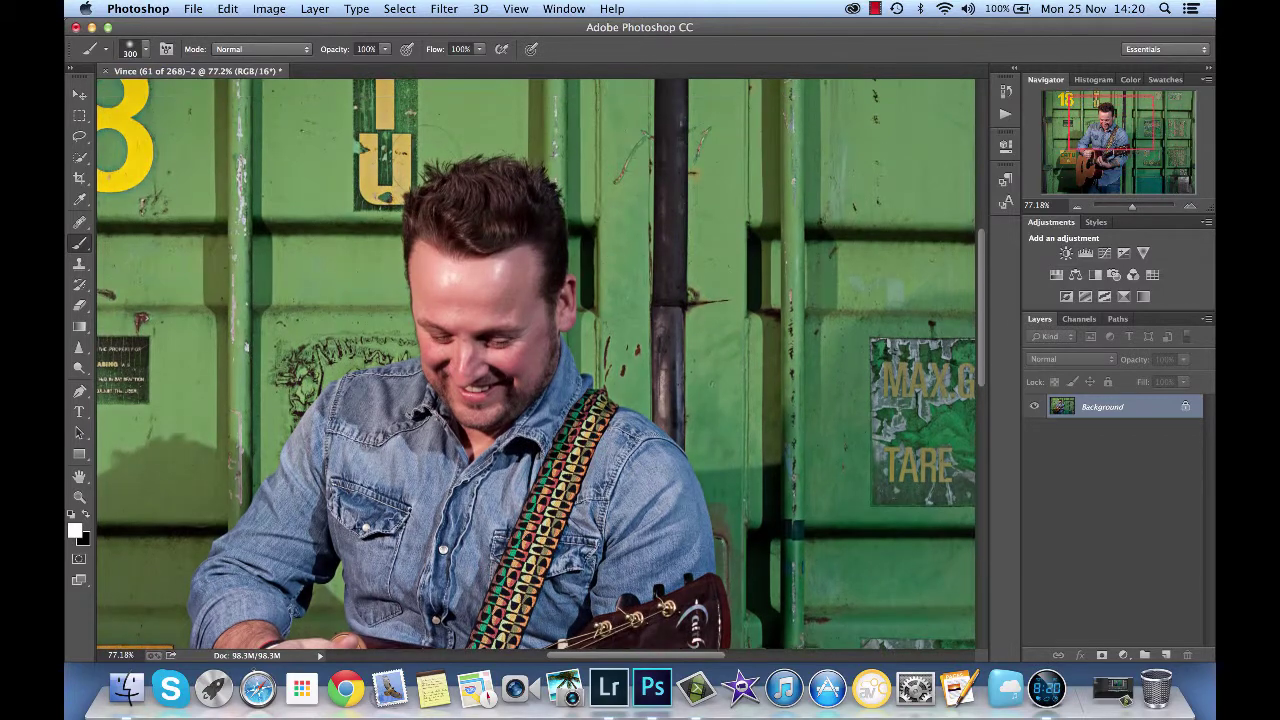
pyautogui.scroll(2, 584, 447)
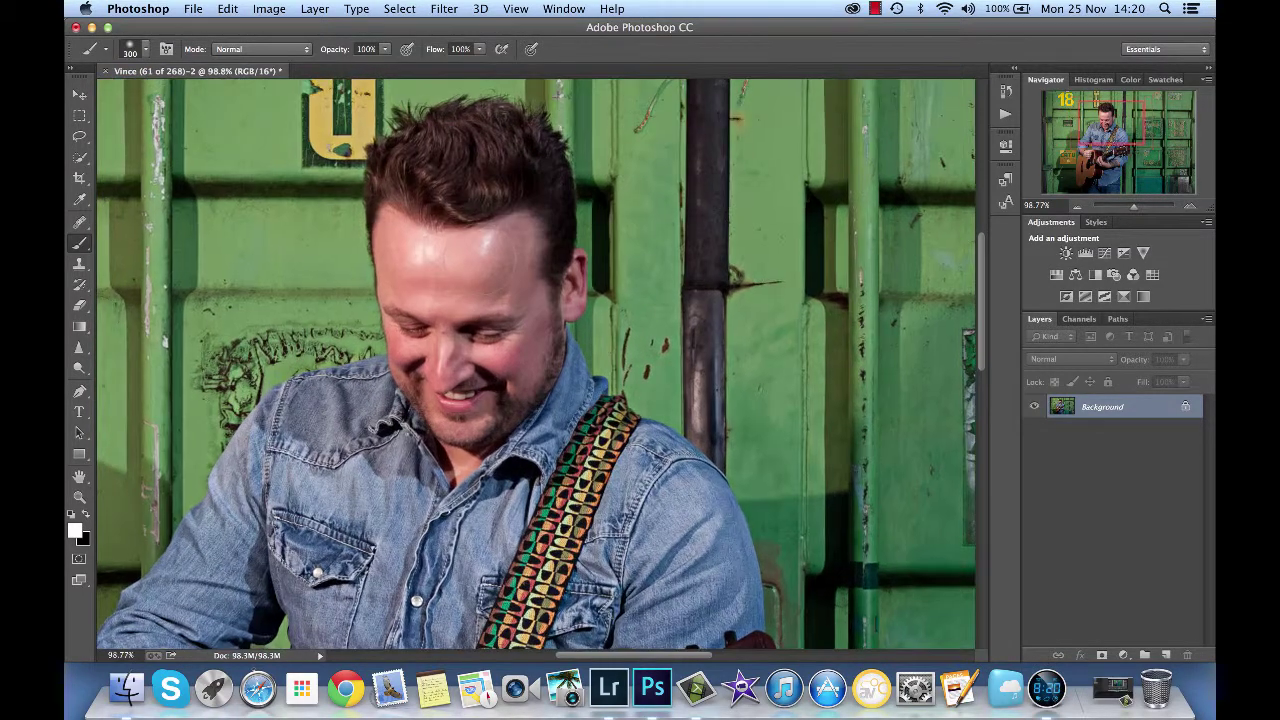
pyautogui.scroll(2, 584, 447)
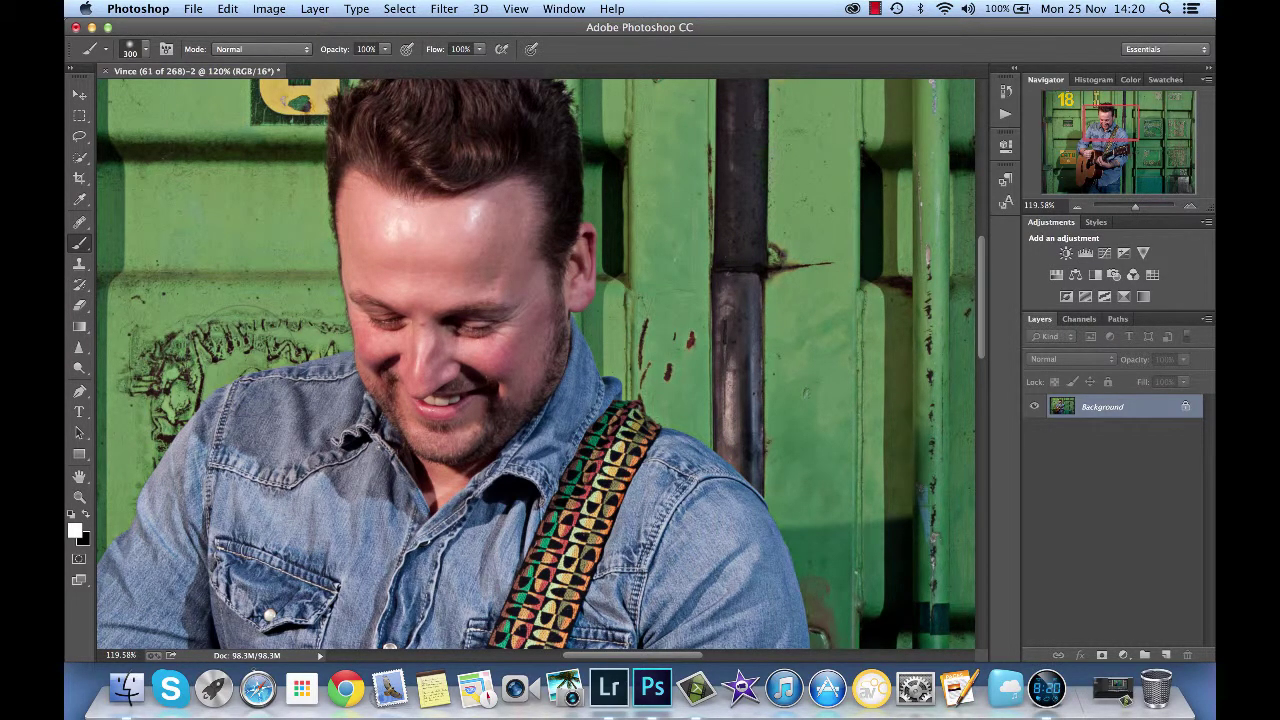
pyautogui.press('super+j')
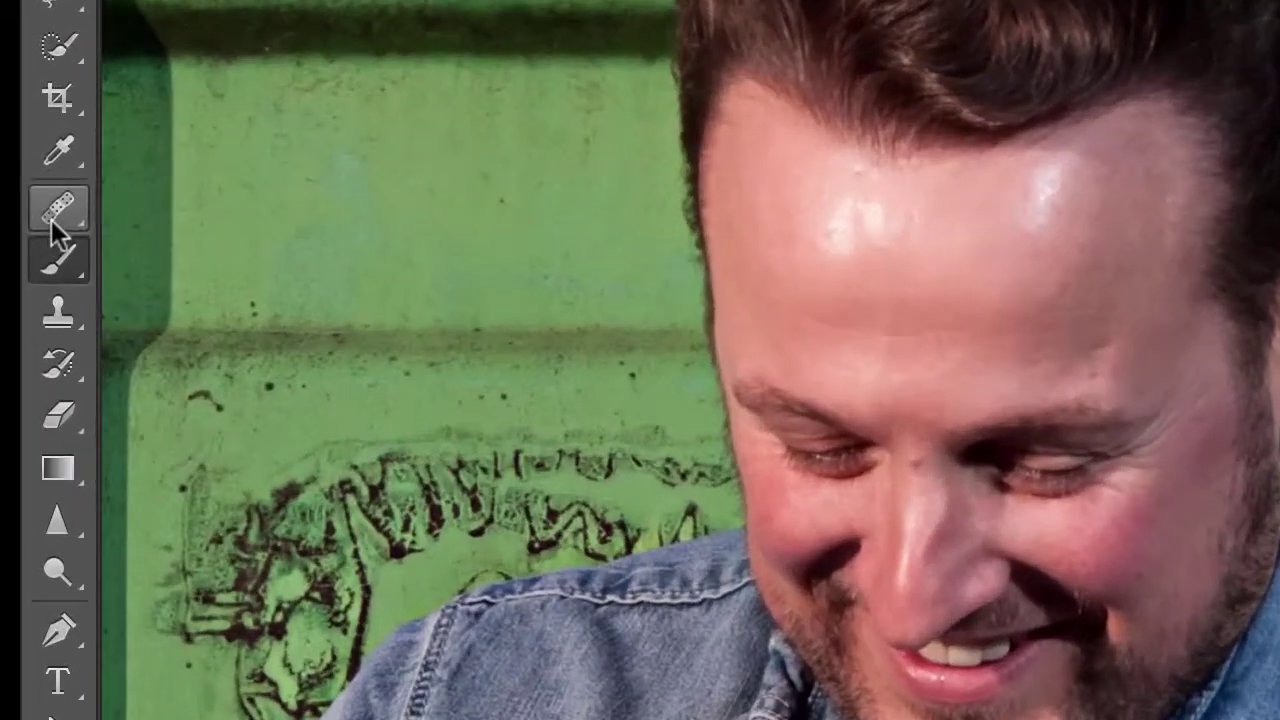
pyautogui.click(78, 227)
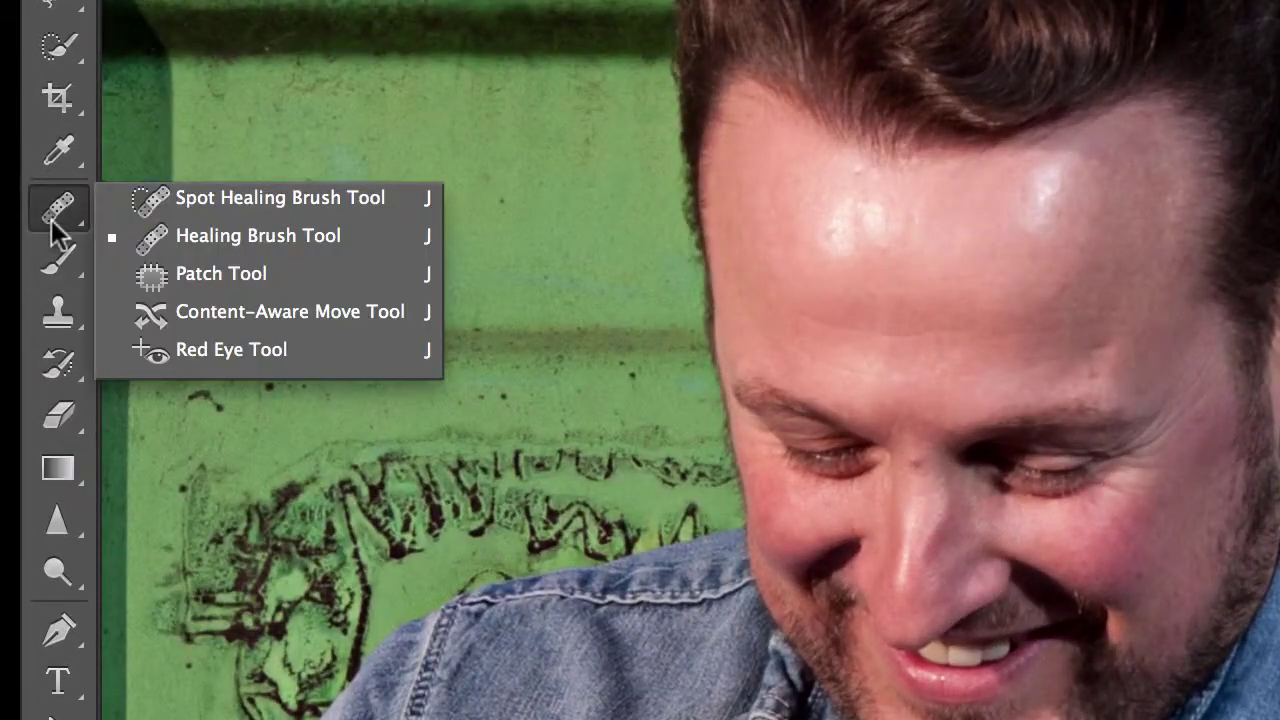
pyautogui.click(163, 213)
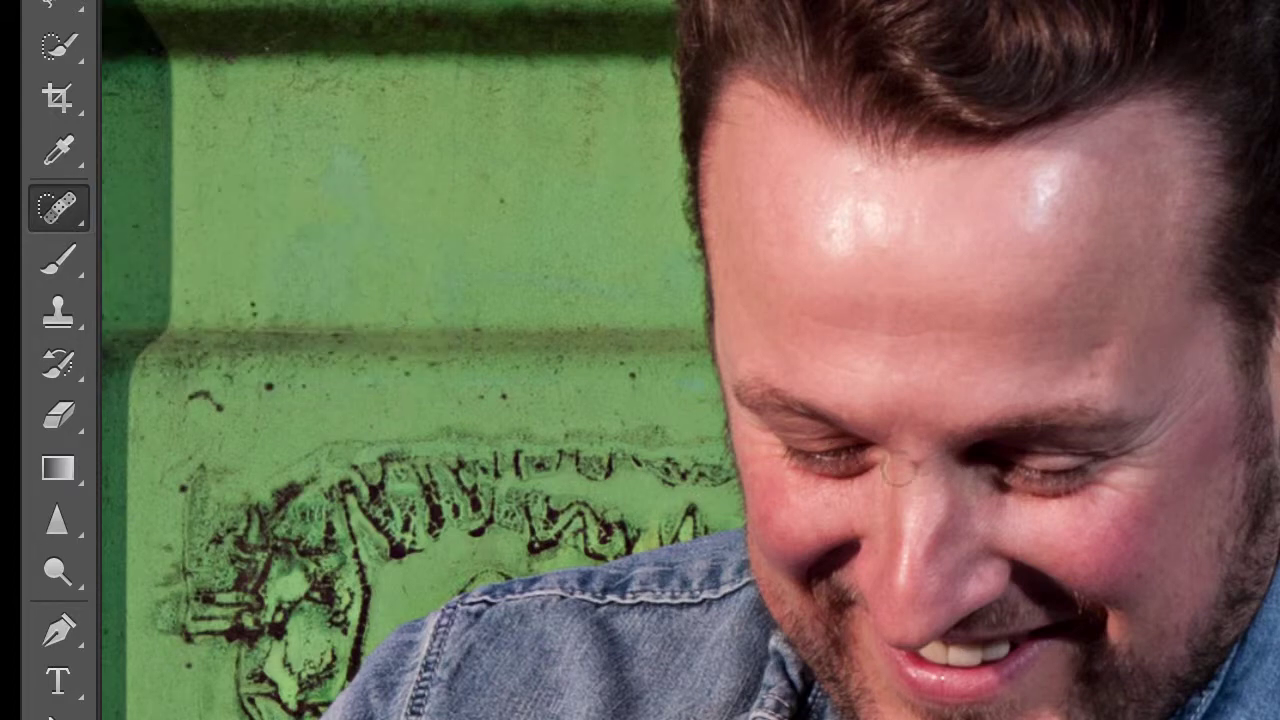
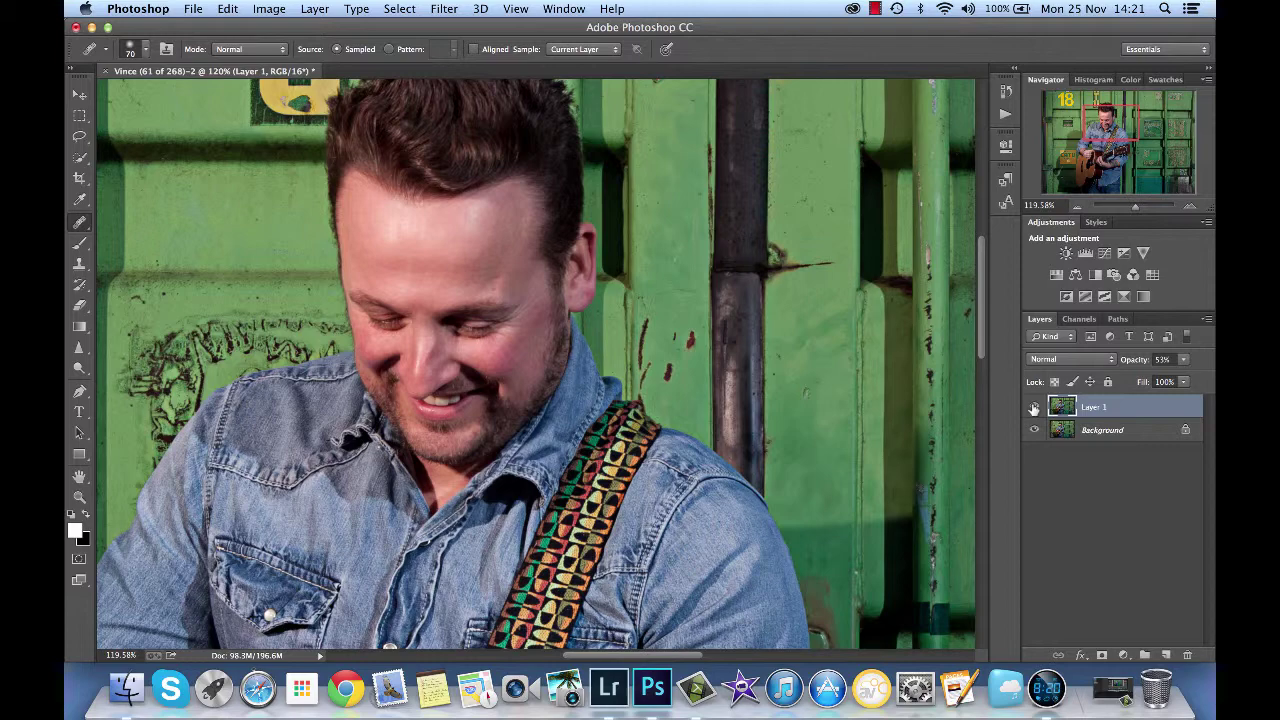
# Flatten the retouched face layer into the Background and duplicate the flattened layer.
pyautogui.scroll(-5, 752, 385)
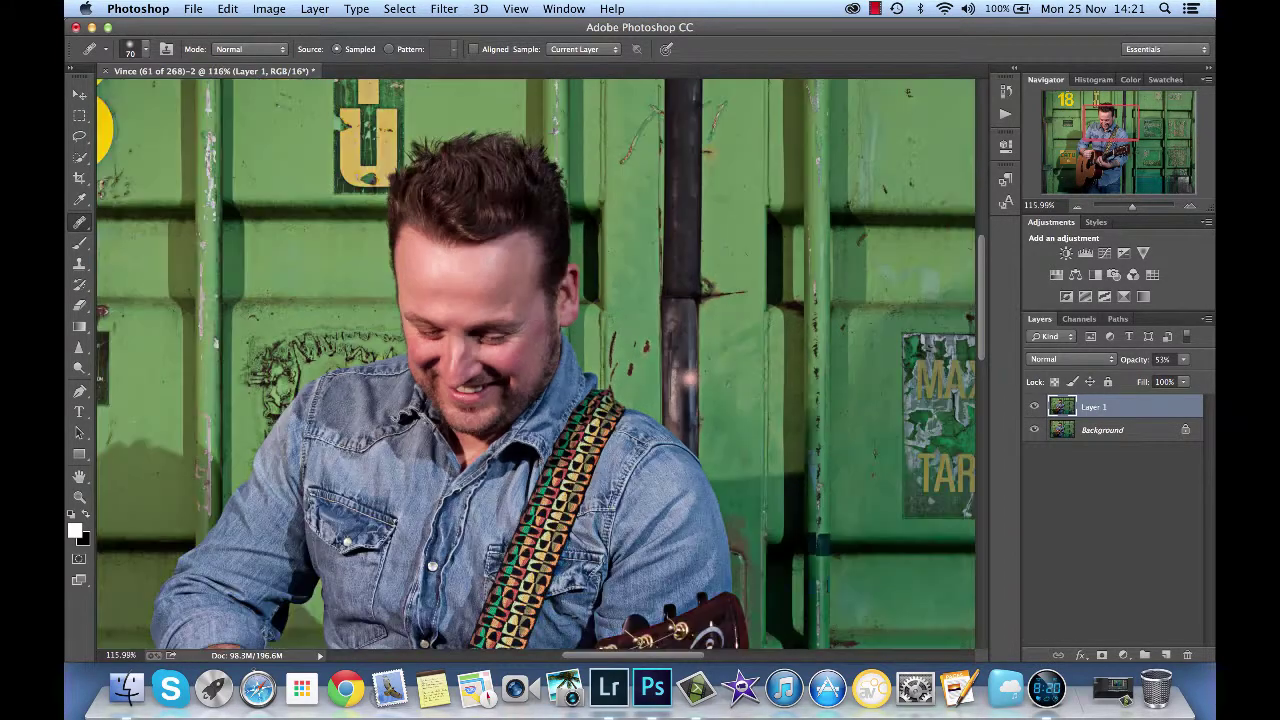
pyautogui.scroll(-2, 751, 396)
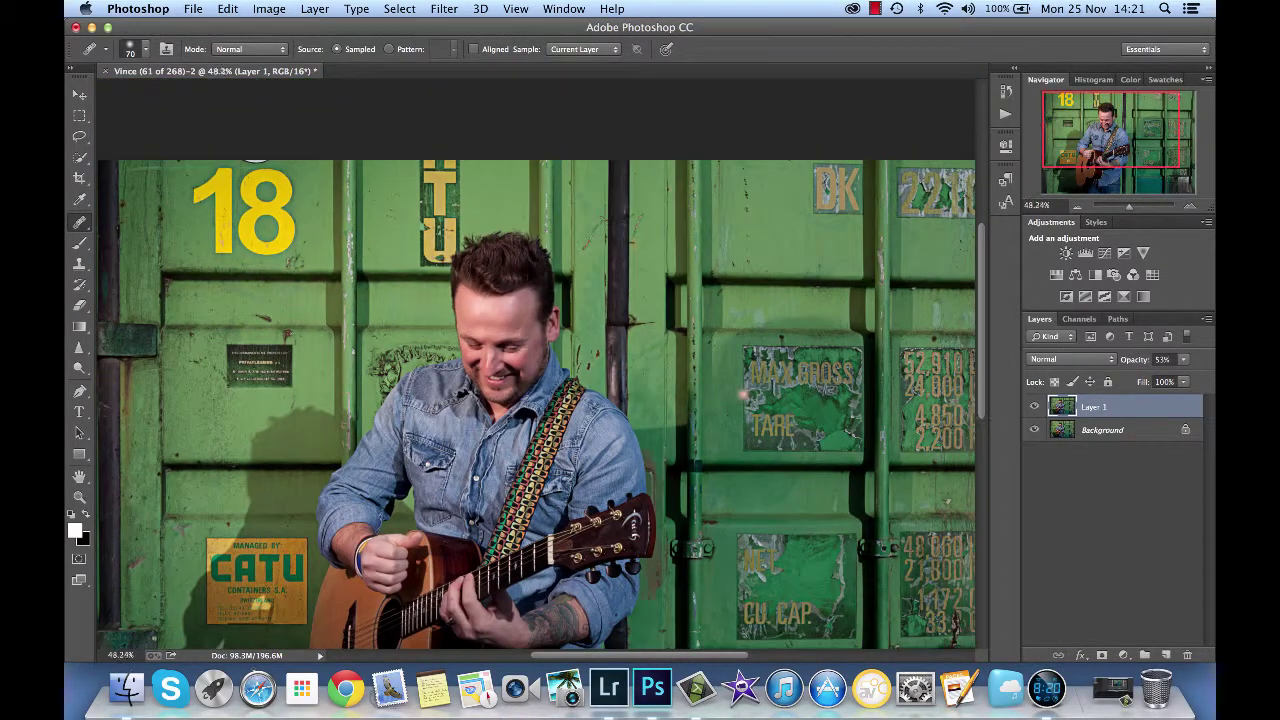
pyautogui.rightClick(1114, 440)
pyautogui.click(1077, 560)
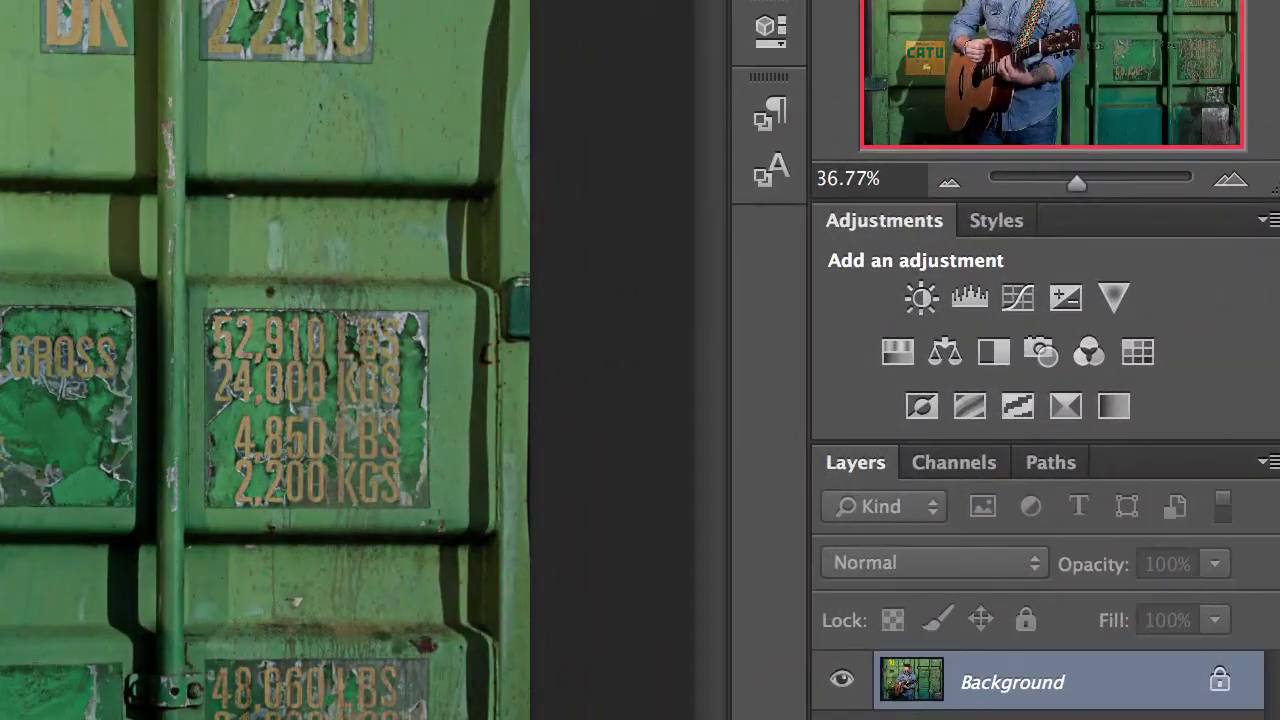
pyautogui.hotkey('ctrl', 'j')
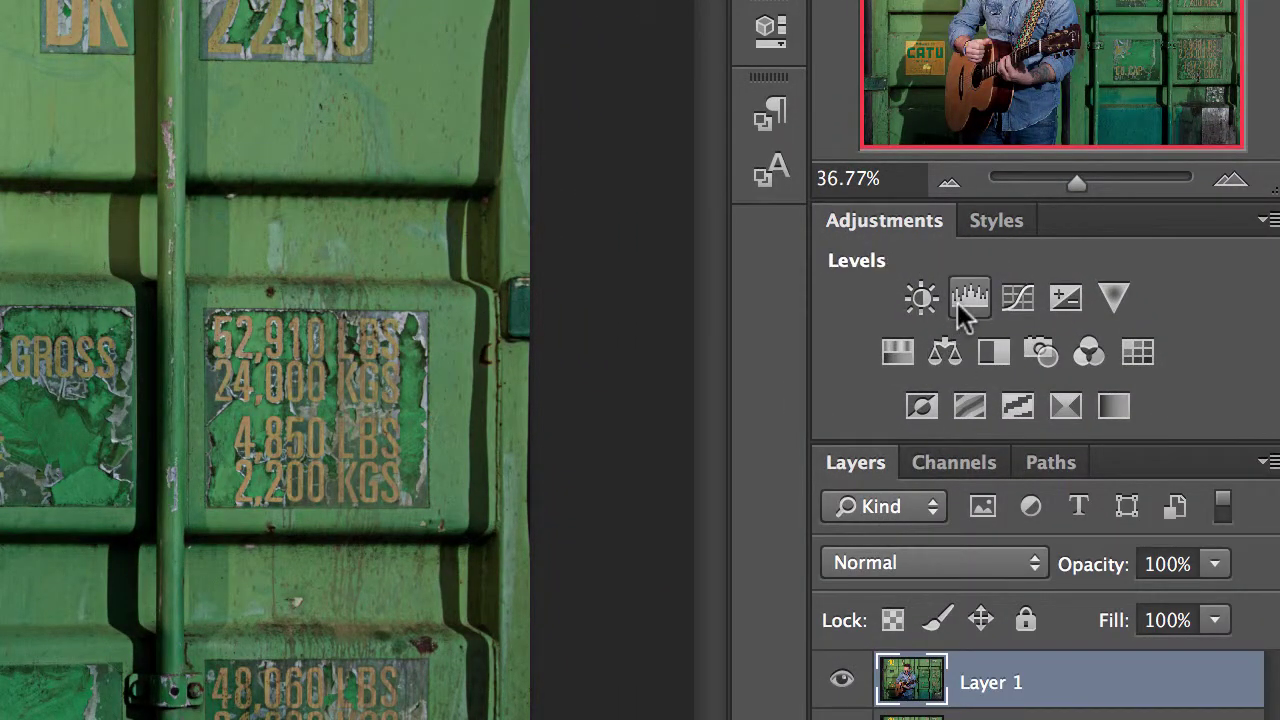
# Add a Curves adjustment layer above the duplicate and apply its Auto correction.
pyautogui.click(1008, 296)
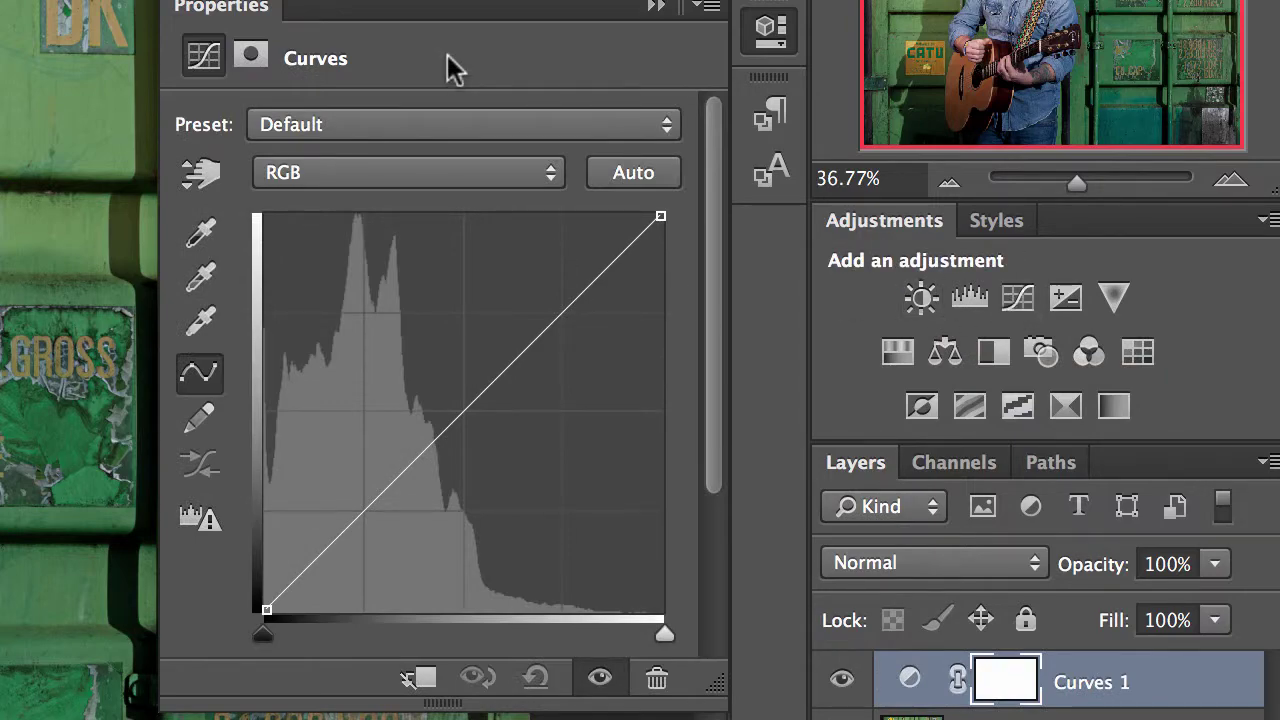
pyautogui.click(621, 172)
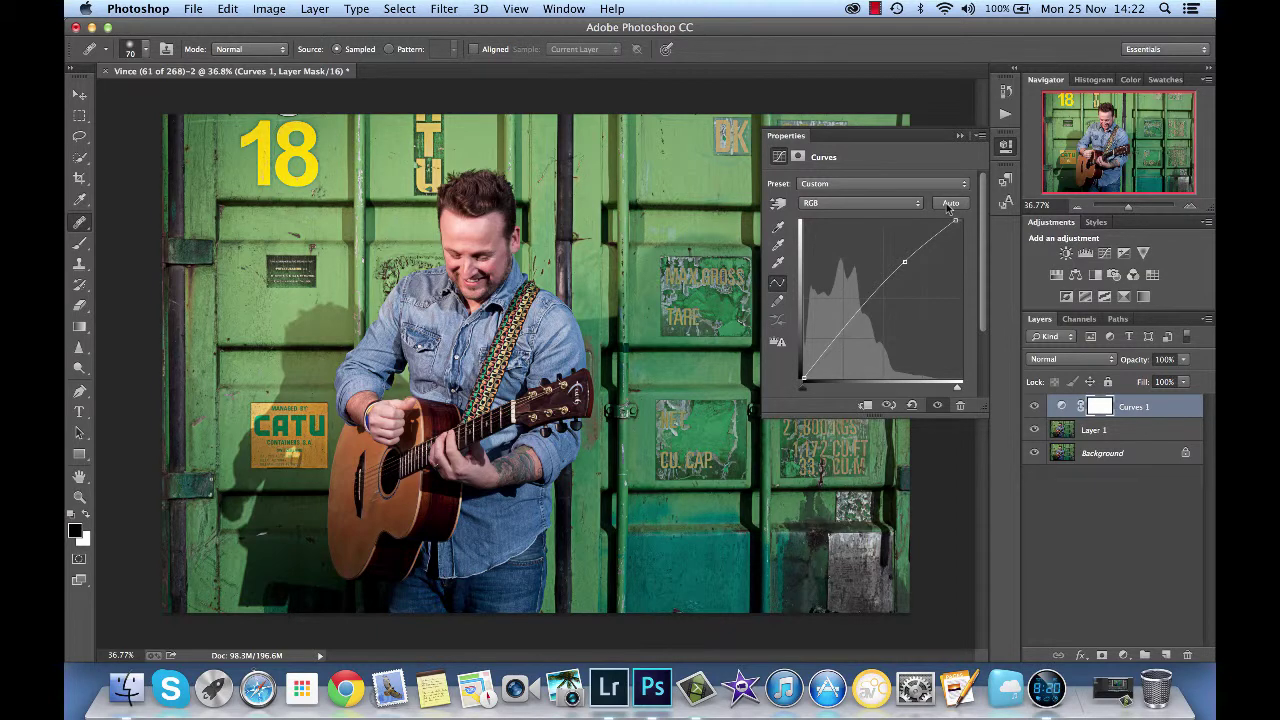
pyautogui.click(799, 140)
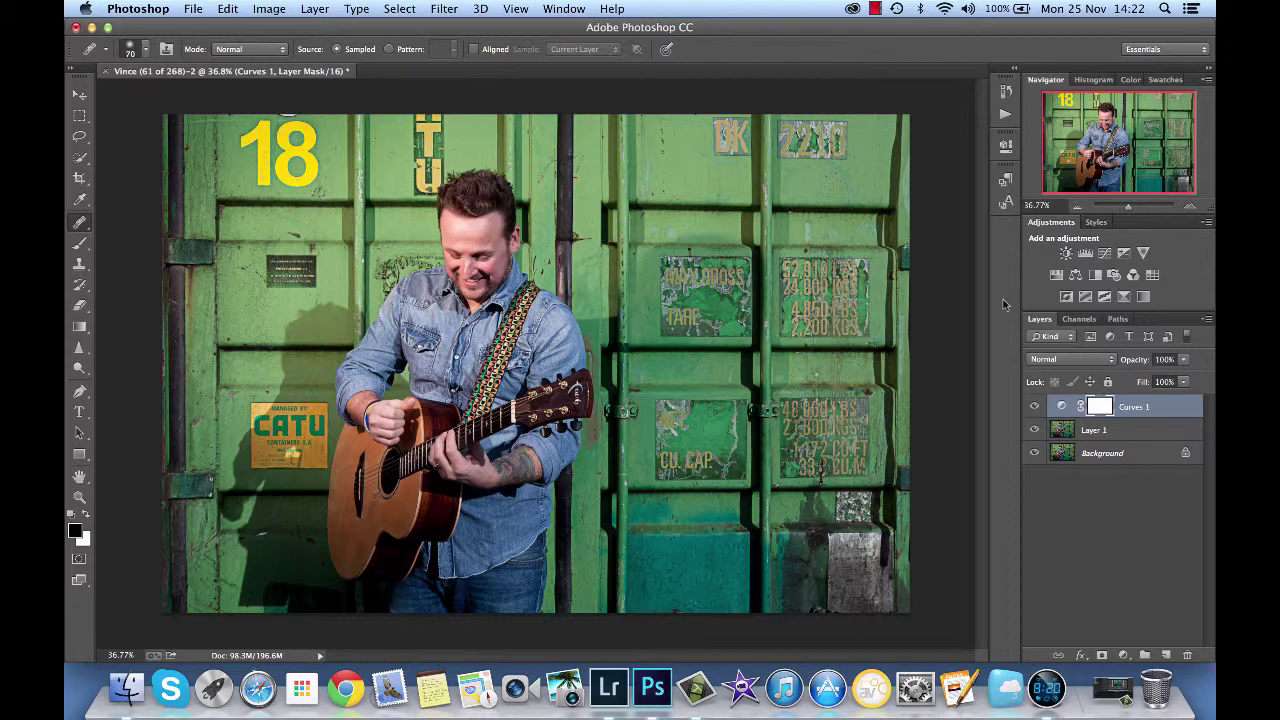
# Merge the Curves adjustment down into the duplicate layer beneath it.
pyautogui.rightClick(1174, 413)
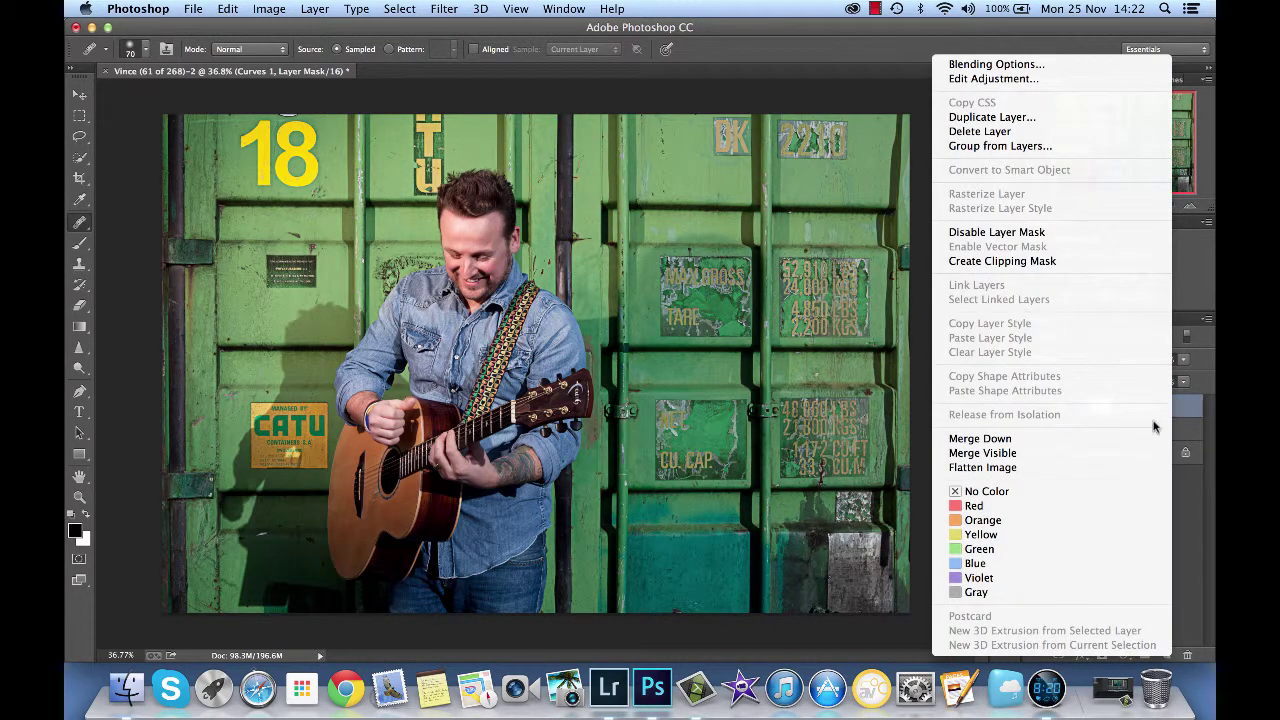
pyautogui.click(1078, 440)
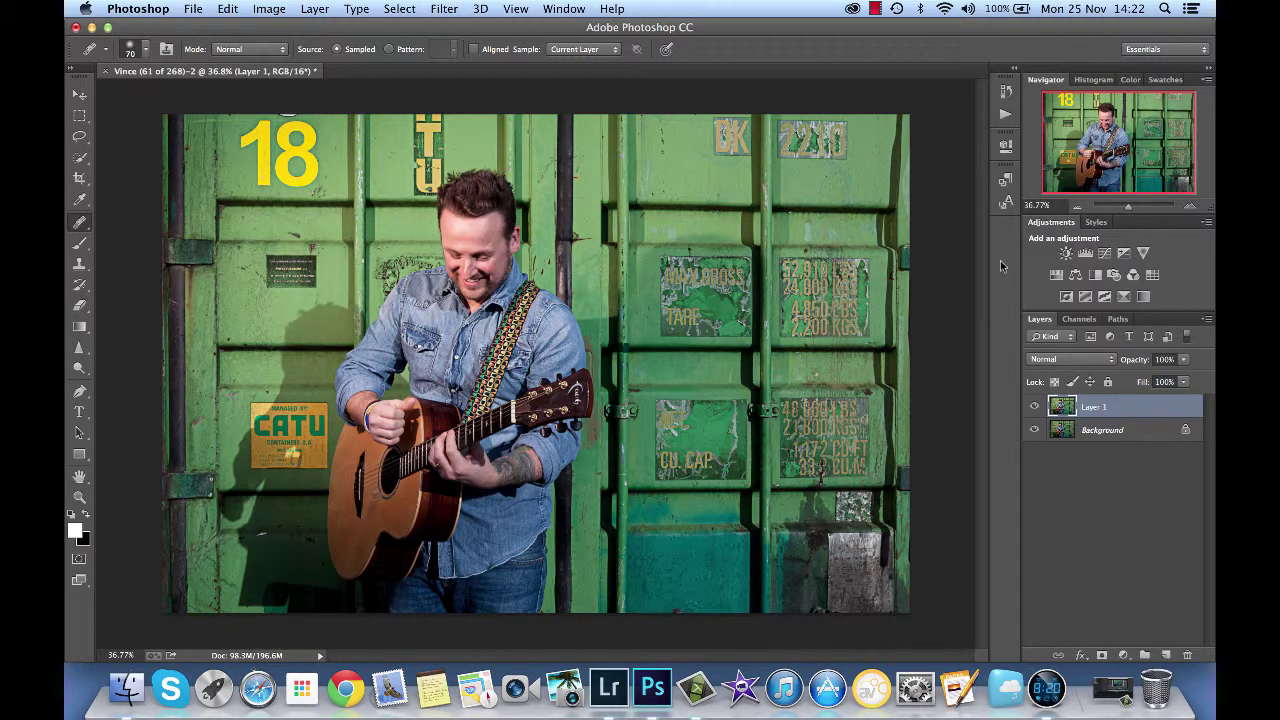
# Toggle the visibility of Layer 1 to compare the photo with and without the Curves correction.
pyautogui.click(1035, 406)
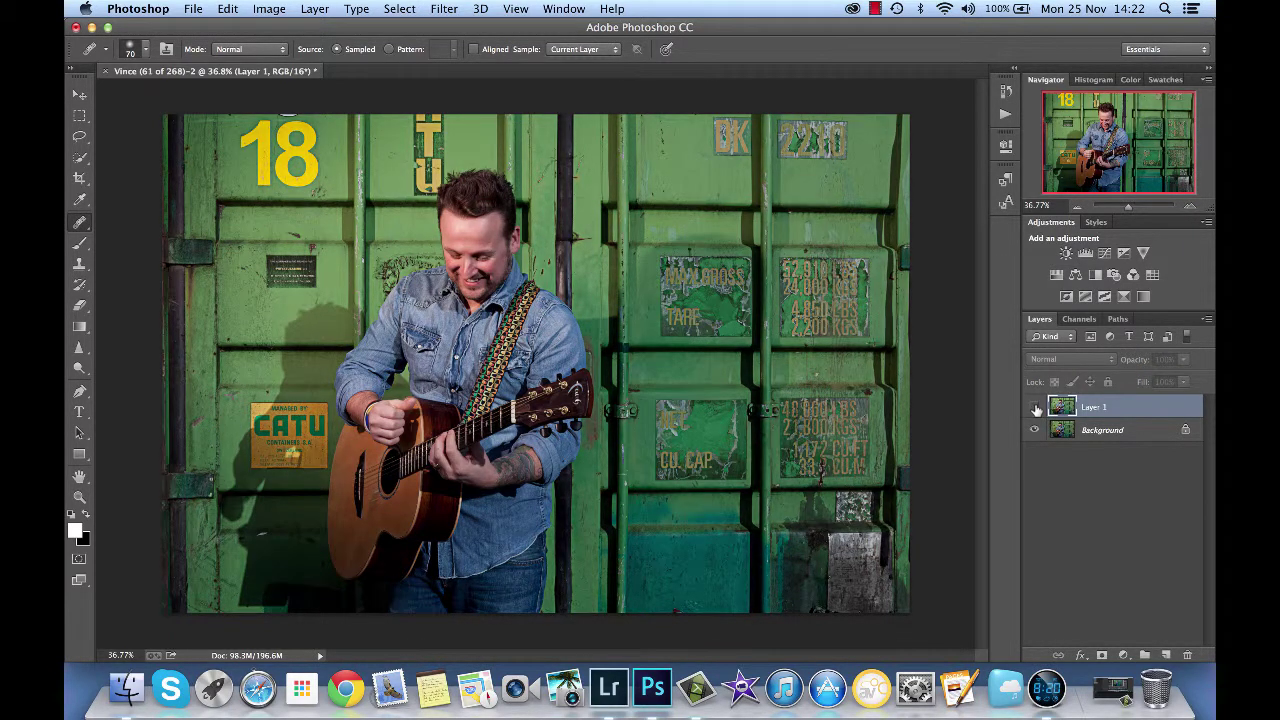
pyautogui.click(1036, 408)
pyautogui.click(1036, 408)
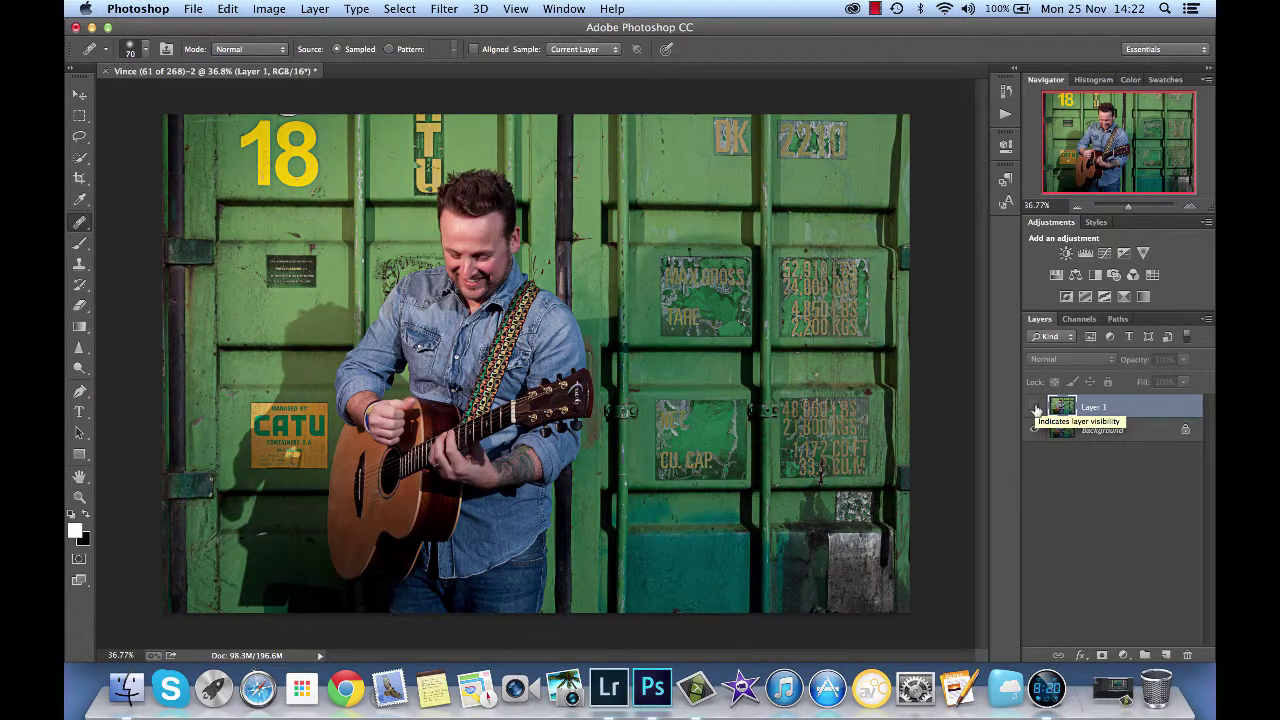
pyautogui.click(1036, 408)
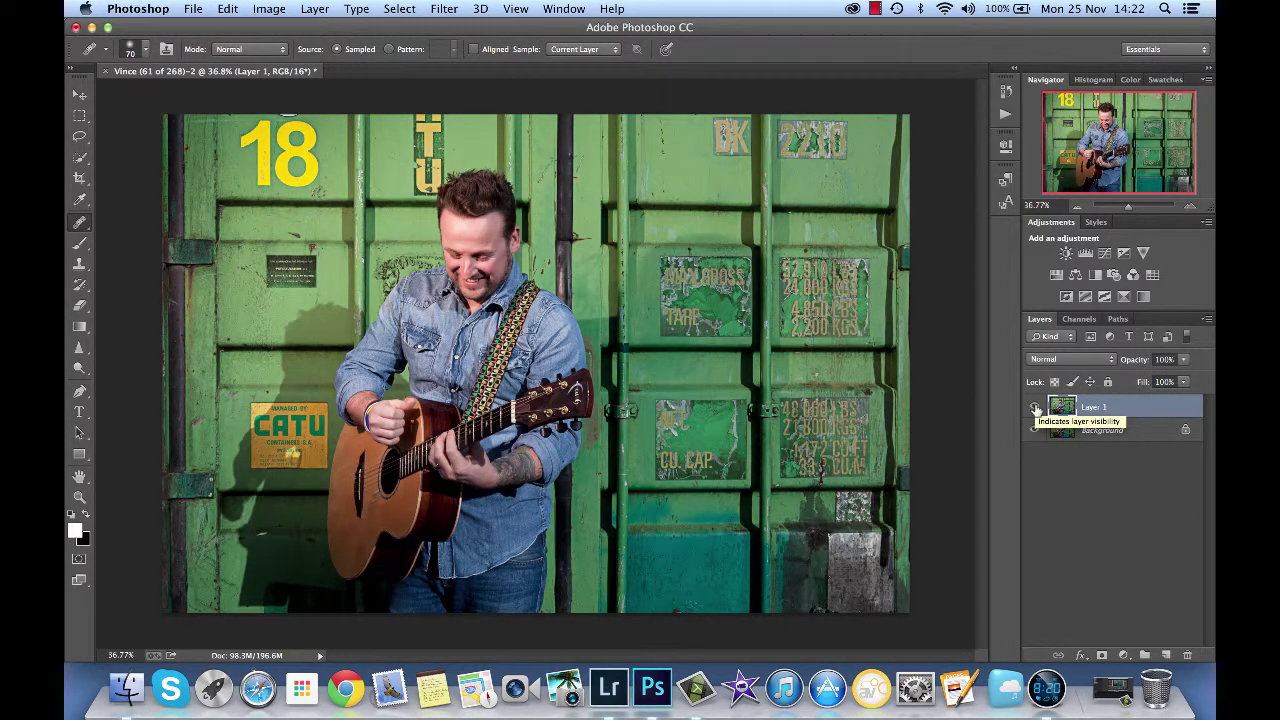
pyautogui.click(1036, 408)
pyautogui.click(1036, 408)
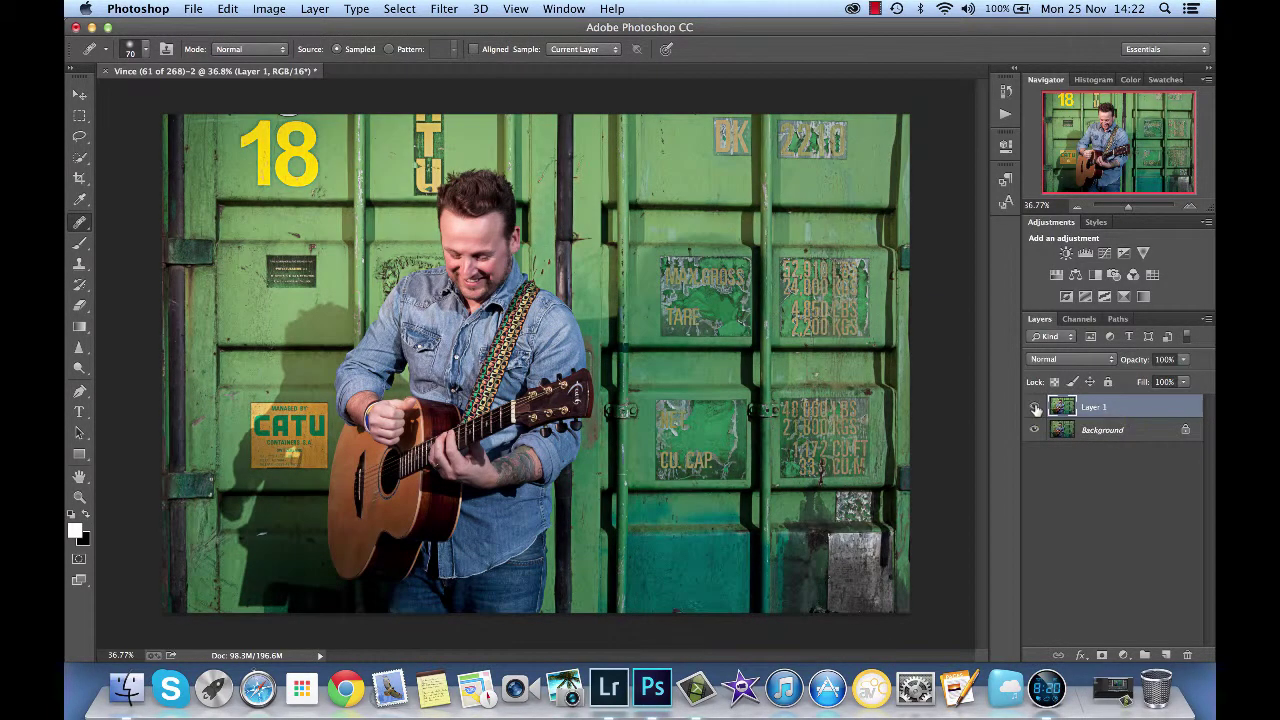
pyautogui.click(1036, 408)
pyautogui.click(1036, 408)
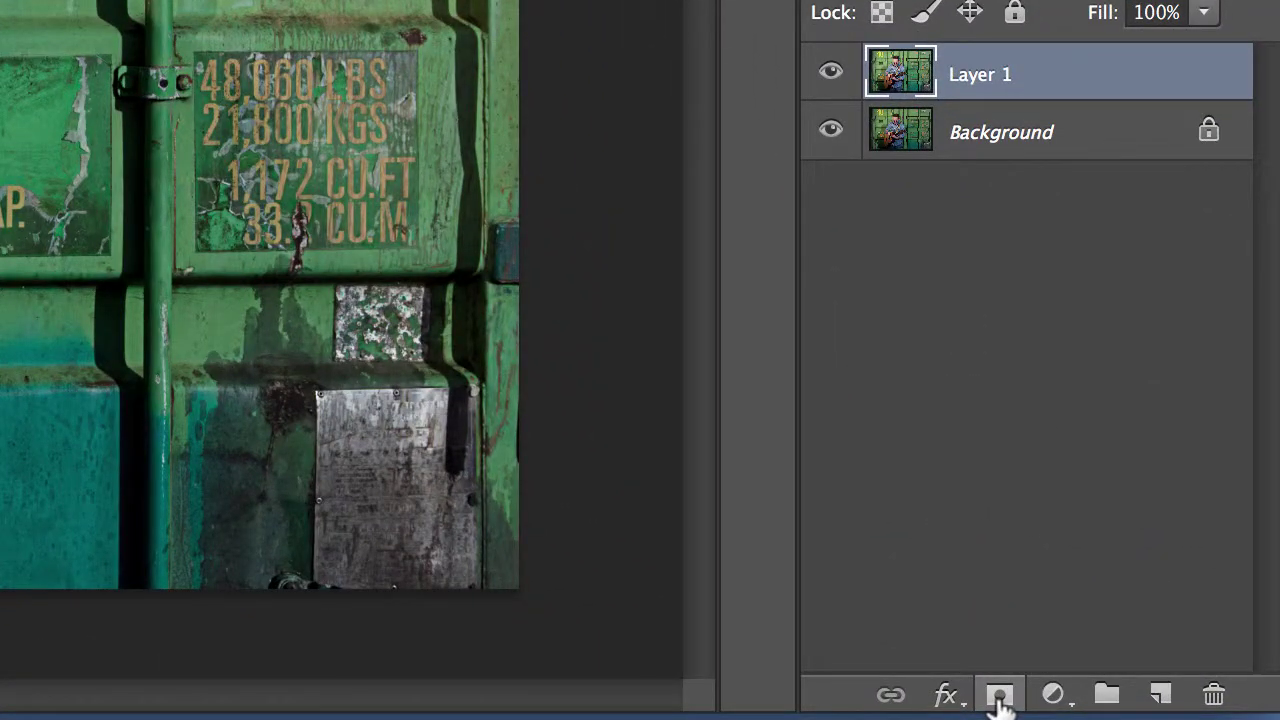
# Add a black mask to Layer 1 and paint white over the guitarist and his guitar with the Brush Tool.
pyautogui.click(1000, 696)
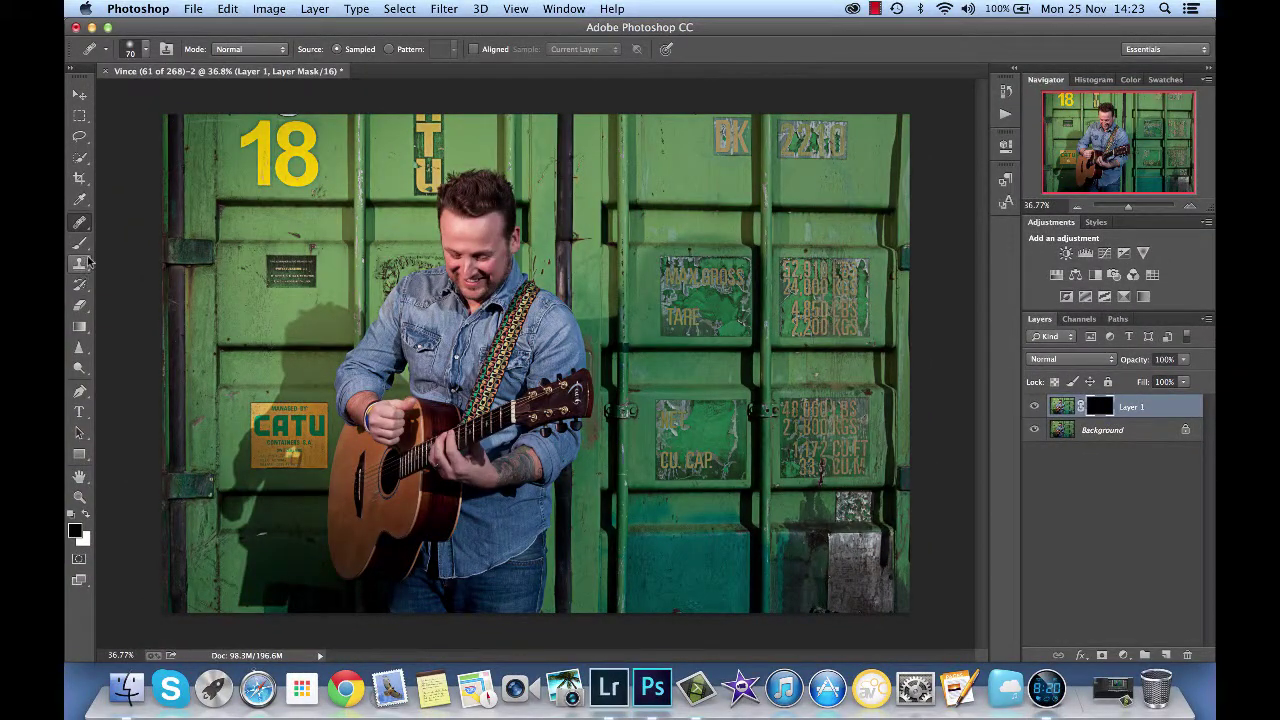
pyautogui.click(85, 516)
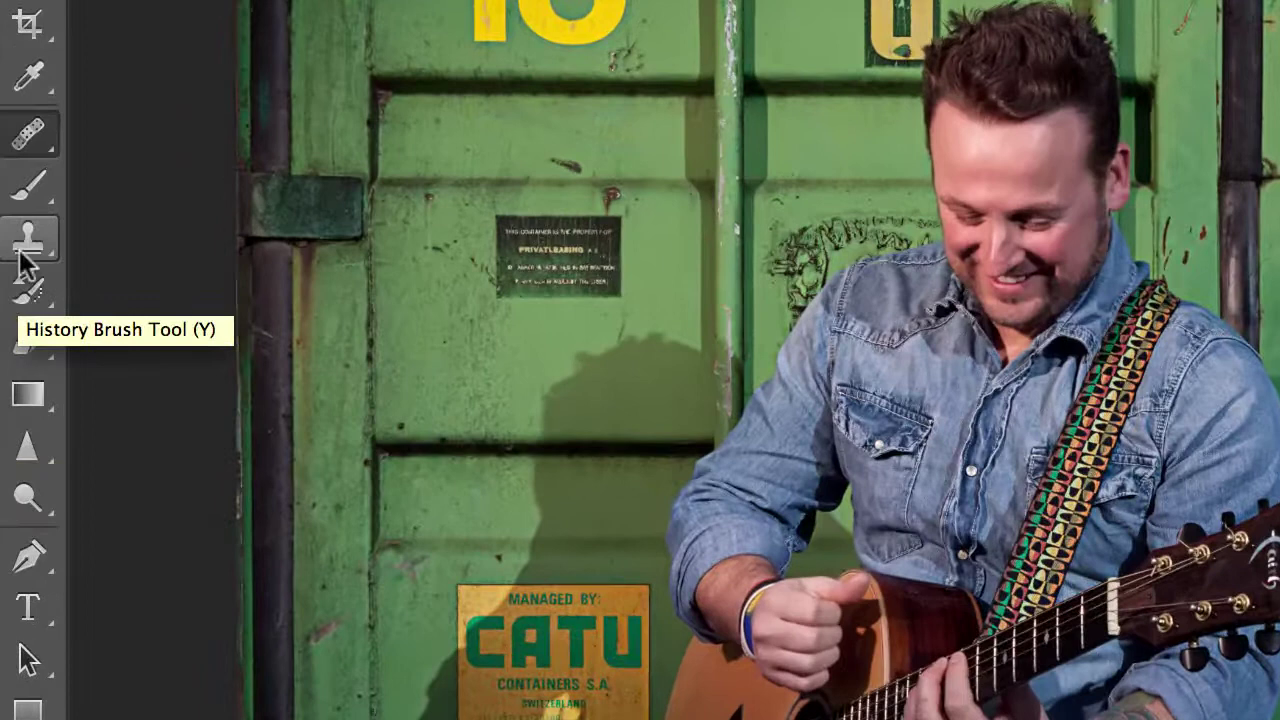
pyautogui.click(28, 186)
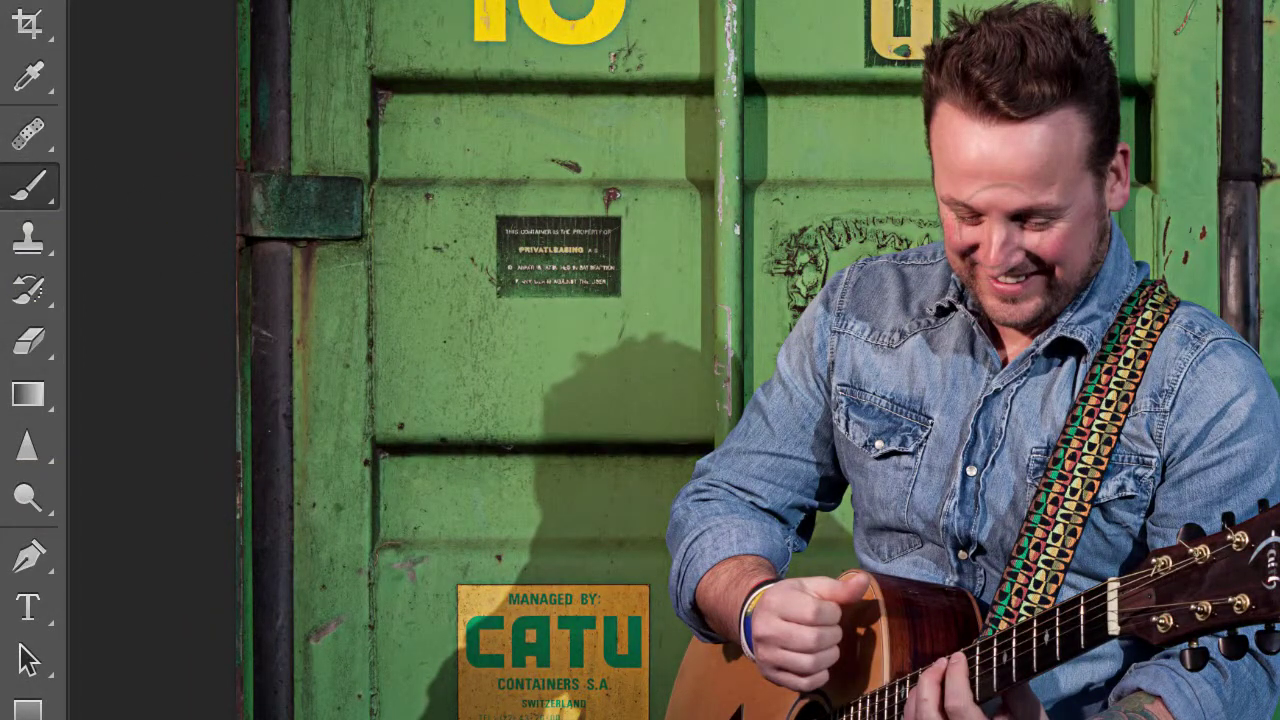
pyautogui.moveTo(1000, 215)
pyautogui.mouseDown()
pyautogui.moveTo(1000, 157)
pyautogui.moveTo(975, 170)
pyautogui.moveTo(1030, 160)
pyautogui.moveTo(1040, 75)
pyautogui.moveTo(1040, 340)
pyautogui.moveTo(1000, 420)
pyautogui.moveTo(870, 640)
pyautogui.moveTo(760, 600)
pyautogui.moveTo(880, 700)
pyautogui.moveTo(1140, 690)
pyautogui.mouseUp()
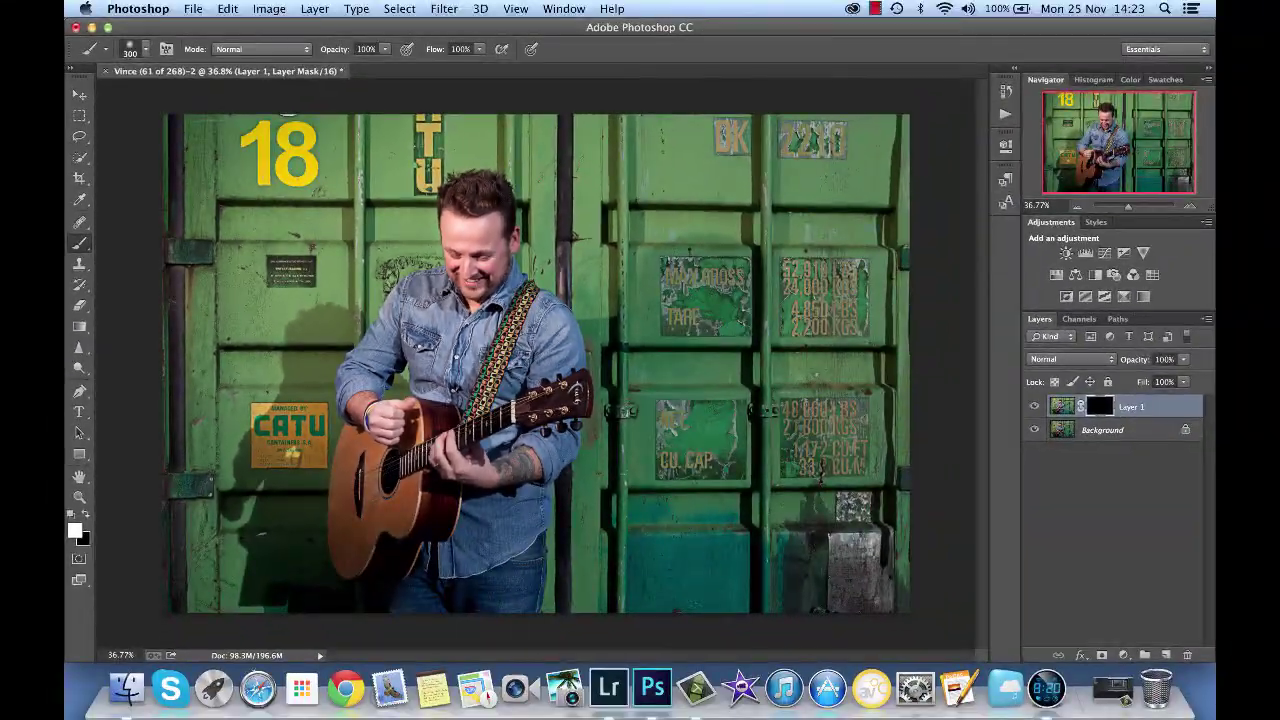
pyautogui.moveTo(351, 470)
pyautogui.mouseDown()
pyautogui.moveTo(348, 563)
pyautogui.moveTo(395, 548)
pyautogui.moveTo(456, 498)
pyautogui.moveTo(412, 547)
pyautogui.mouseUp()
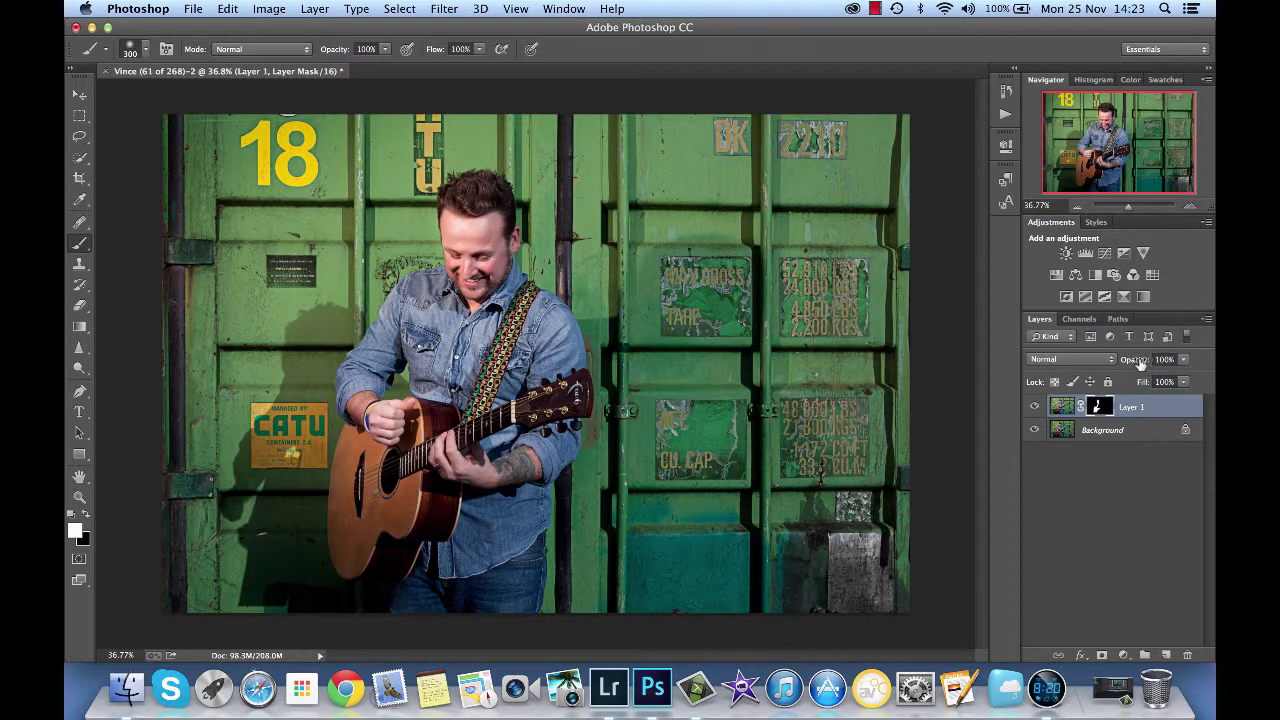
# Lower the masked layer's opacity to 69% and flatten the image.
pyautogui.moveTo(1140, 364); pyautogui.dragTo(1116, 369)
pyautogui.click(1034, 407)
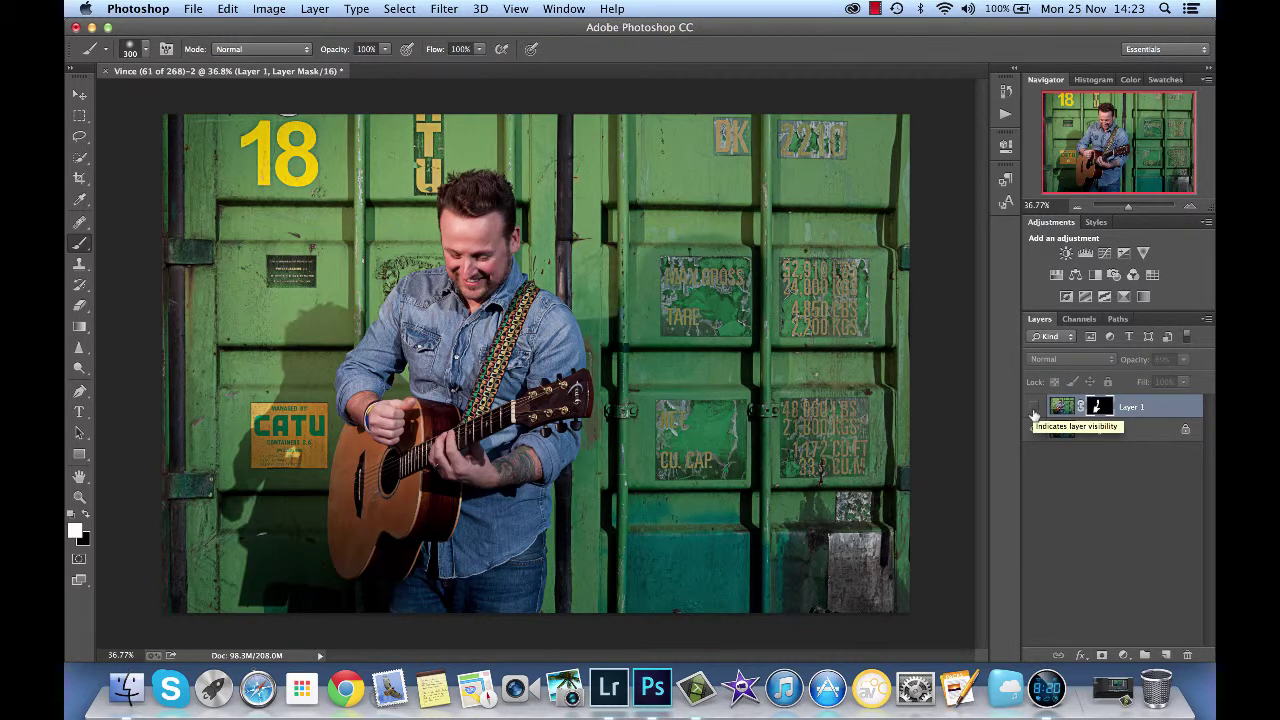
pyautogui.click(1034, 407)
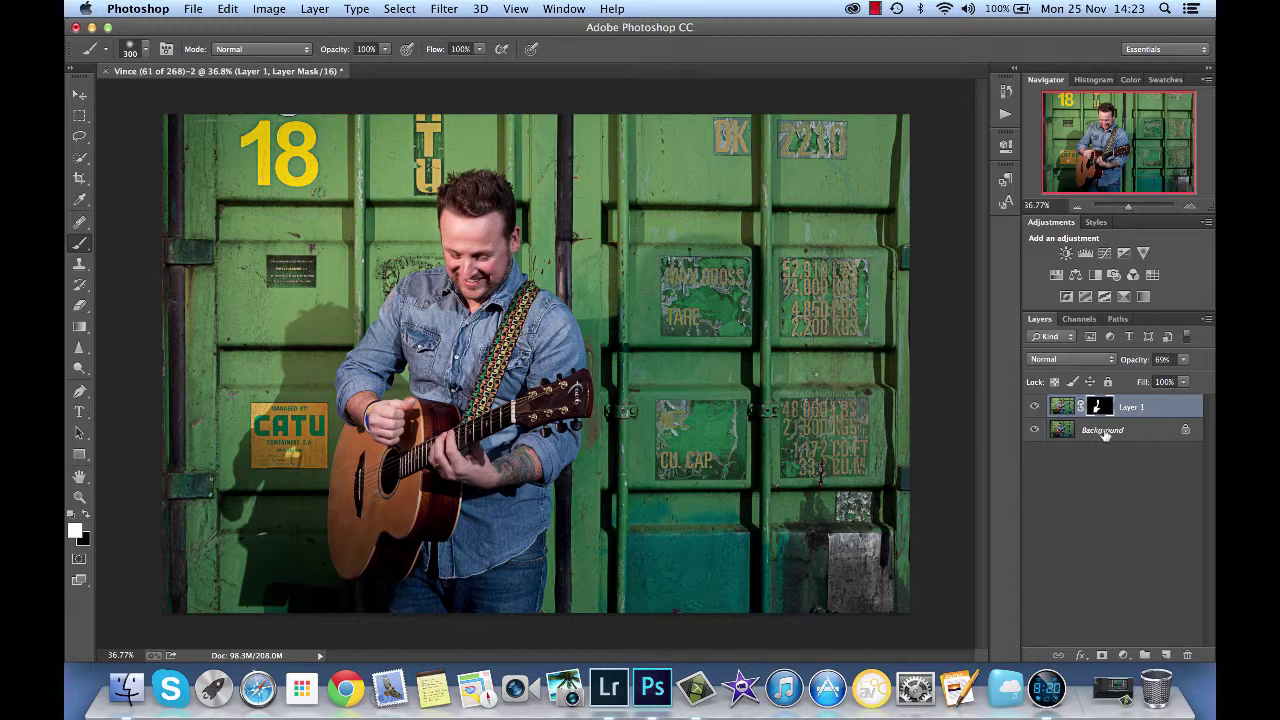
pyautogui.rightClick(1105, 432)
pyautogui.click(1060, 551)
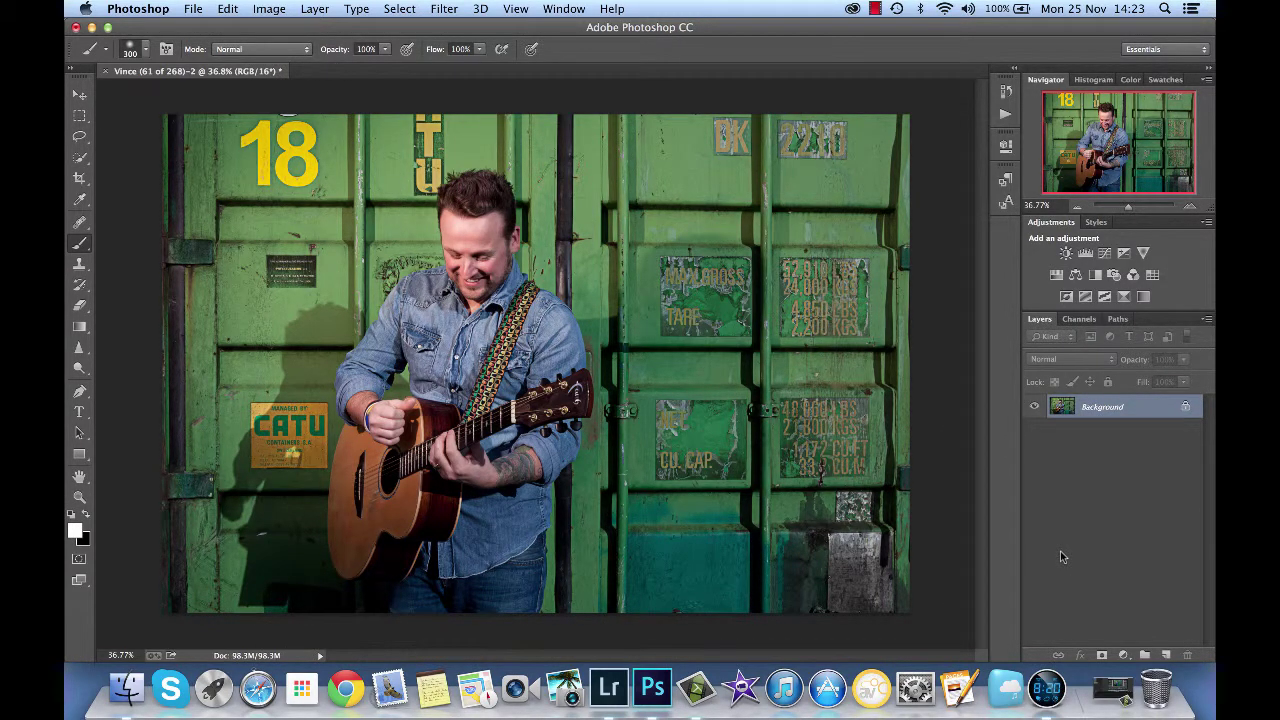
# Duplicate the flattened Background layer and select the copy for filtering.
pyautogui.scroll(3, 535, 372)
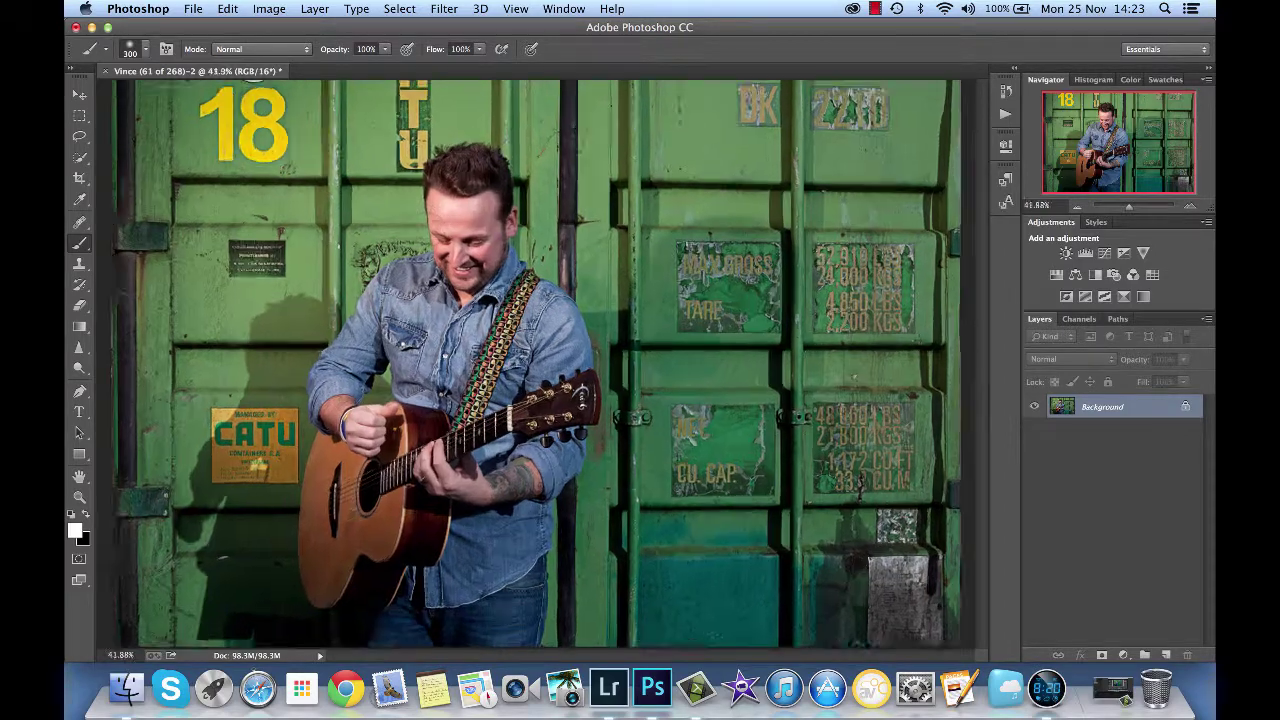
pyautogui.scroll(3, 537, 363)
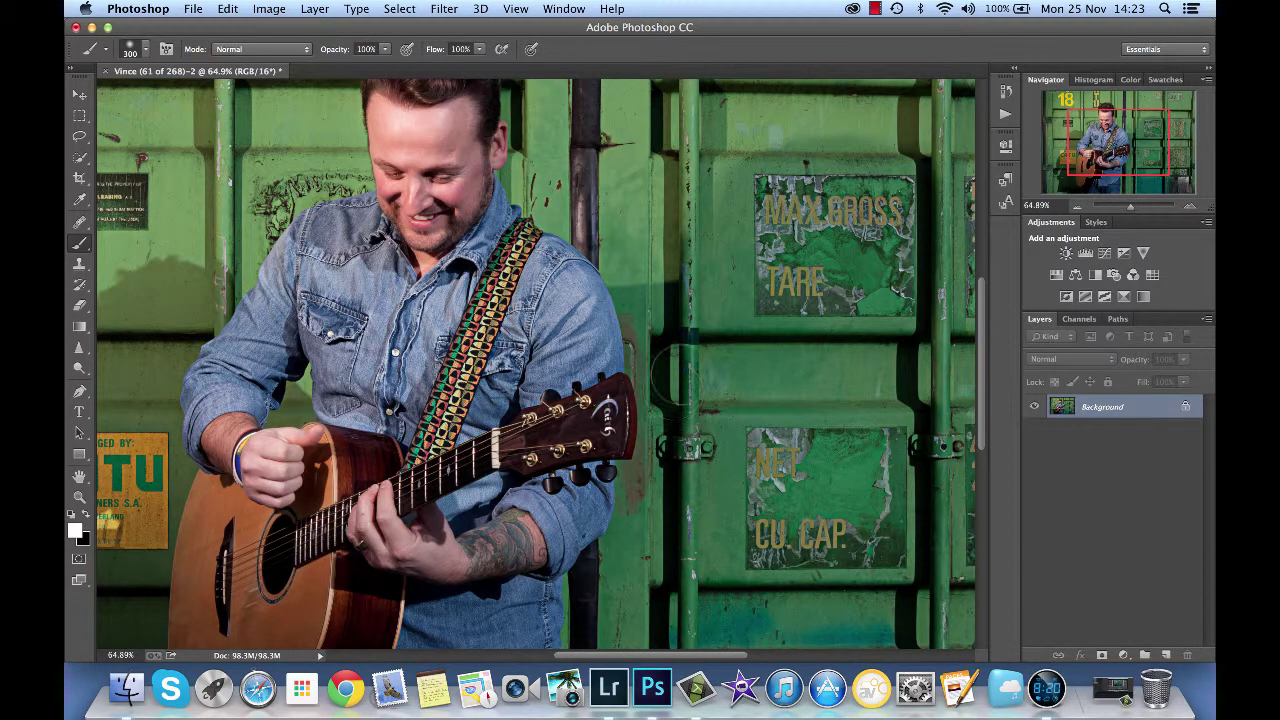
pyautogui.scroll(-3, 674, 445)
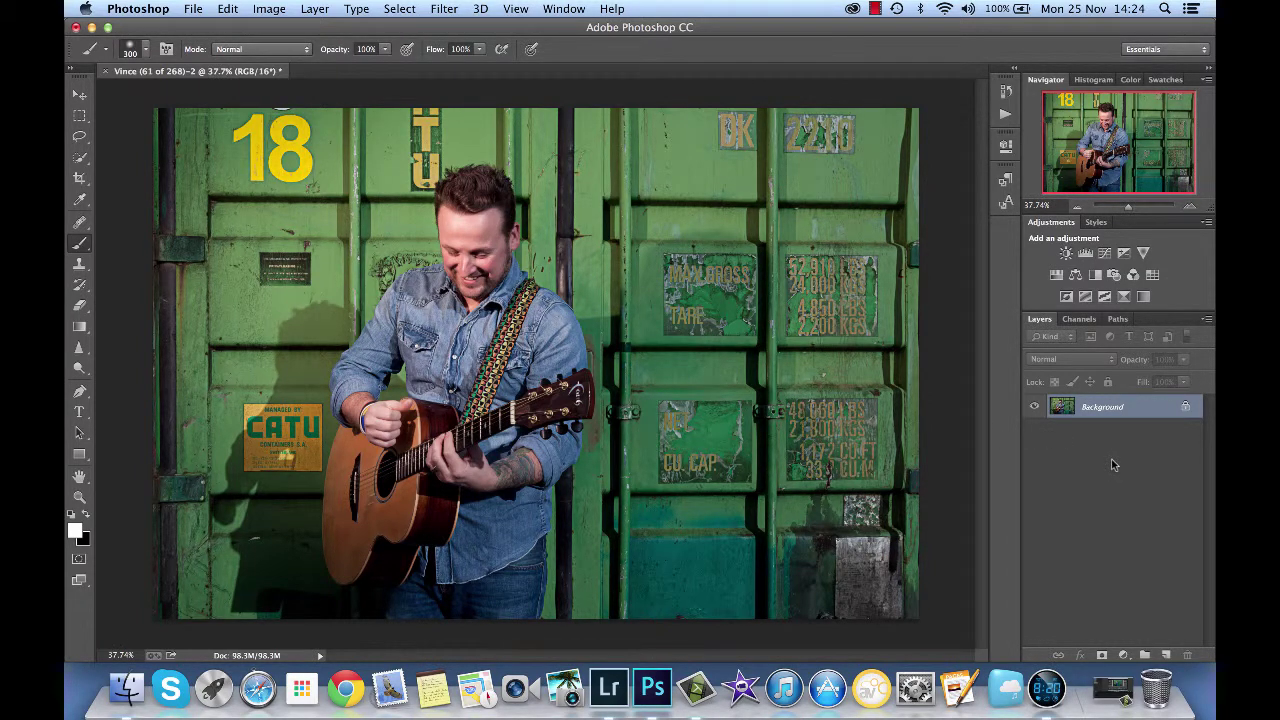
pyautogui.press('super+j')
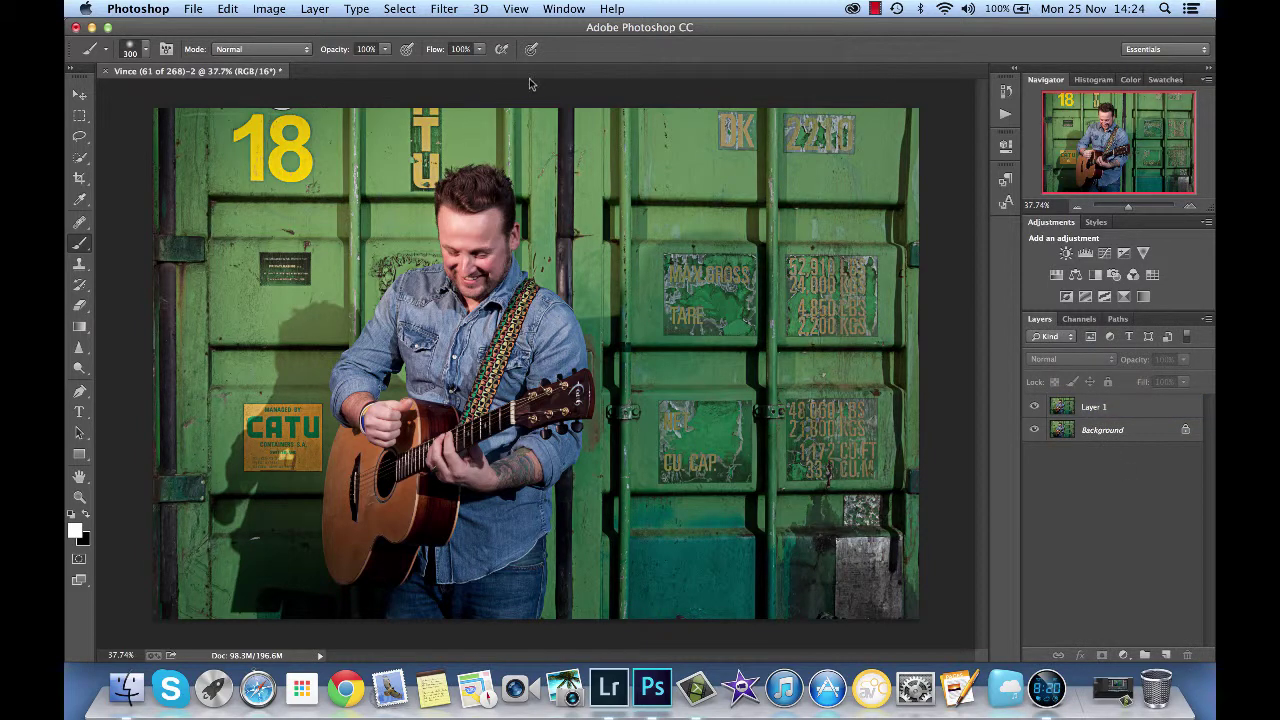
pyautogui.click(445, 10)
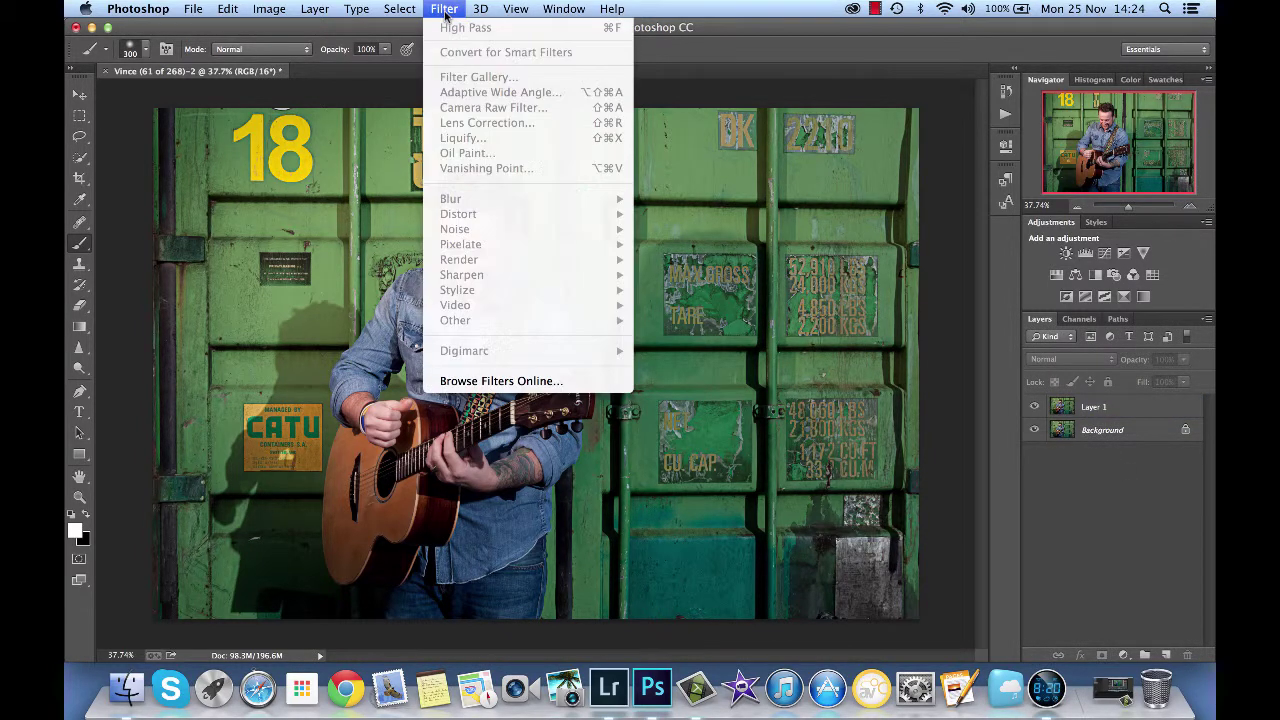
pyautogui.click(445, 12)
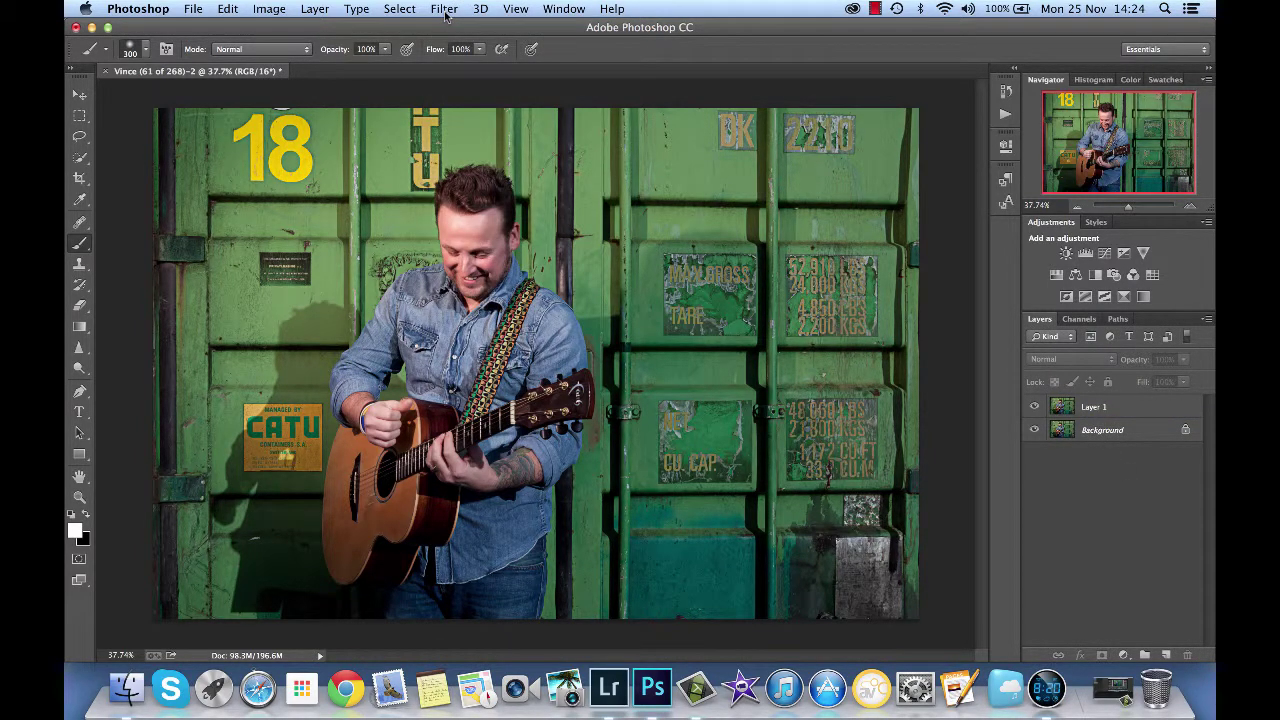
pyautogui.click(1108, 410)
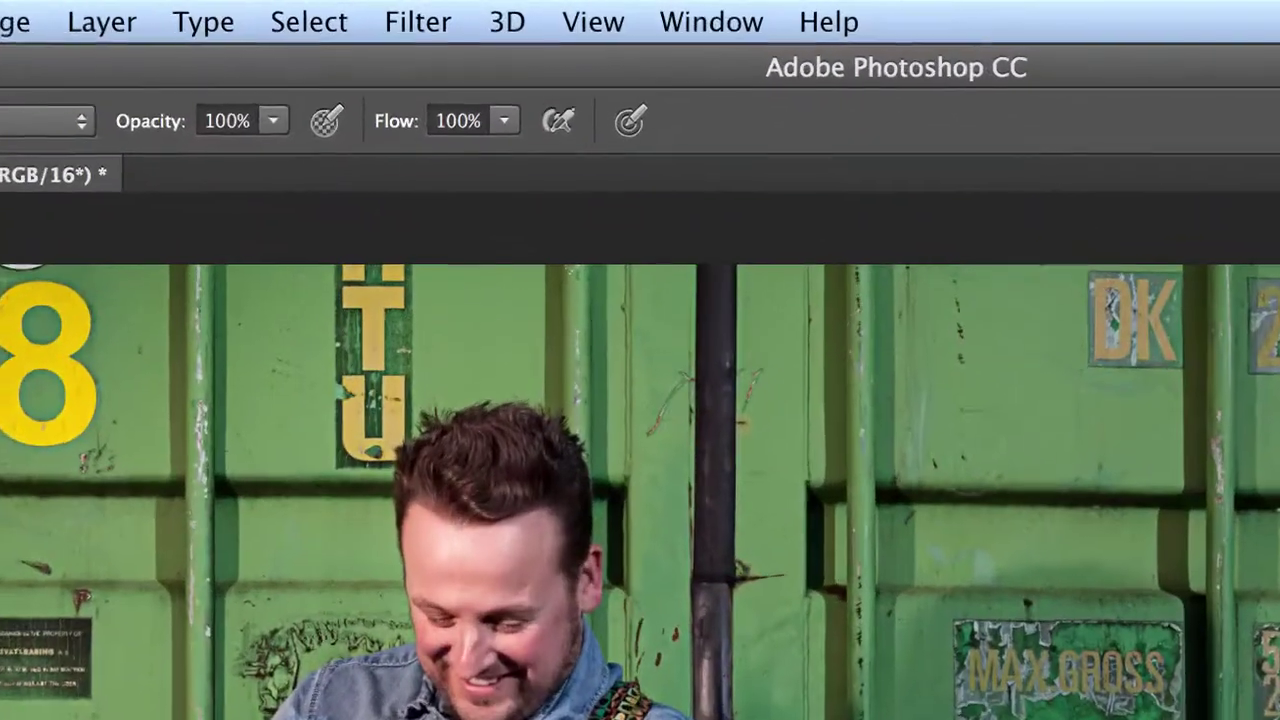
# Apply the Lens Correction filter to Layer 1 with a custom Vignette Amount of -44.
pyautogui.click(392, 22)
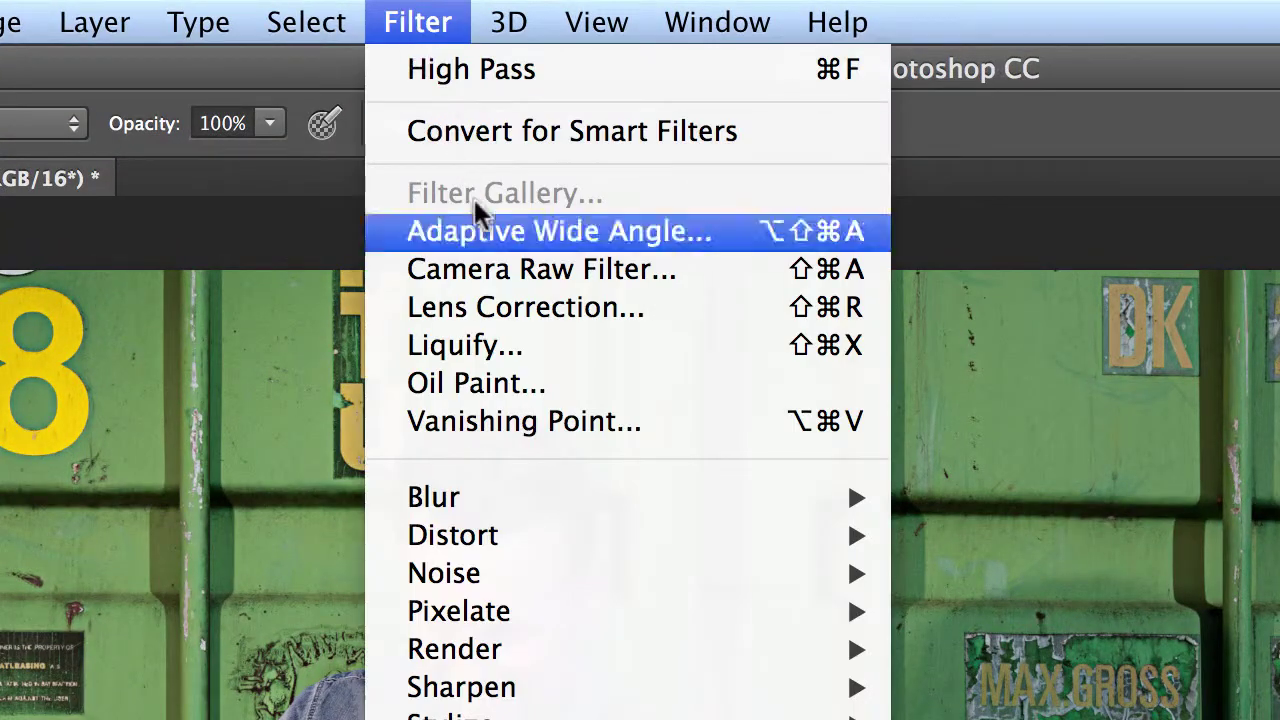
pyautogui.click(574, 305)
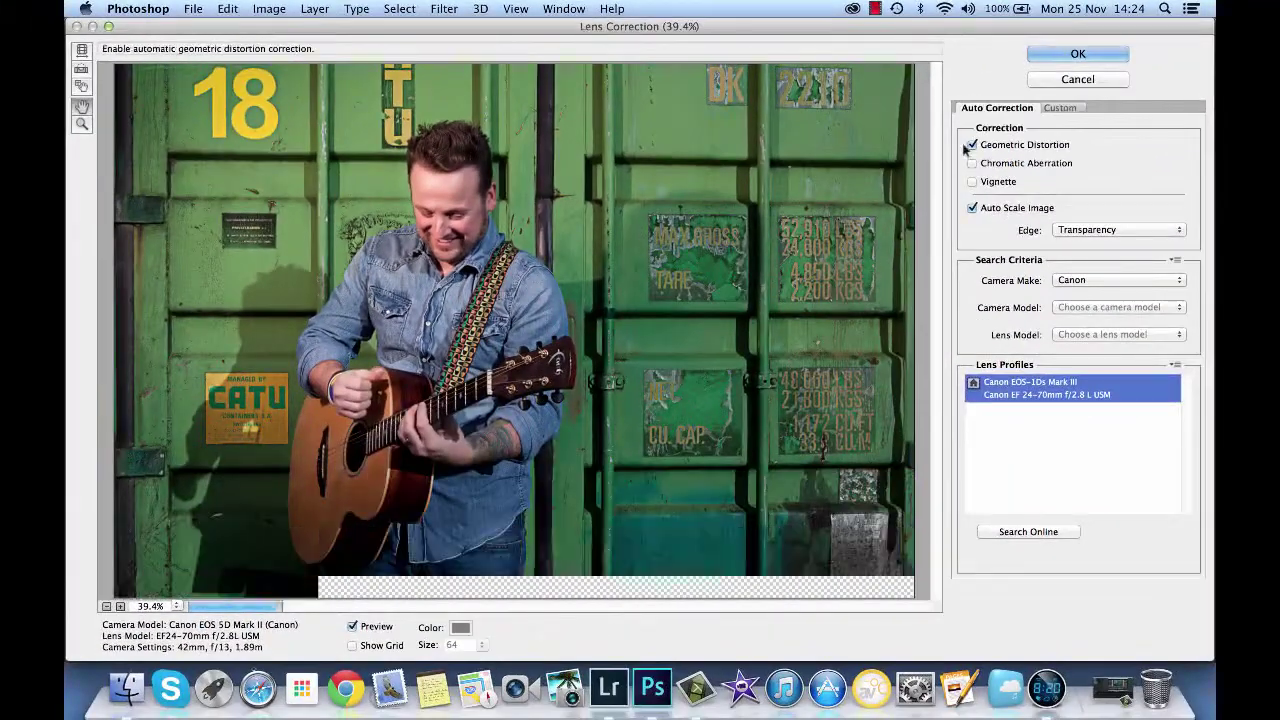
pyautogui.click(1060, 108)
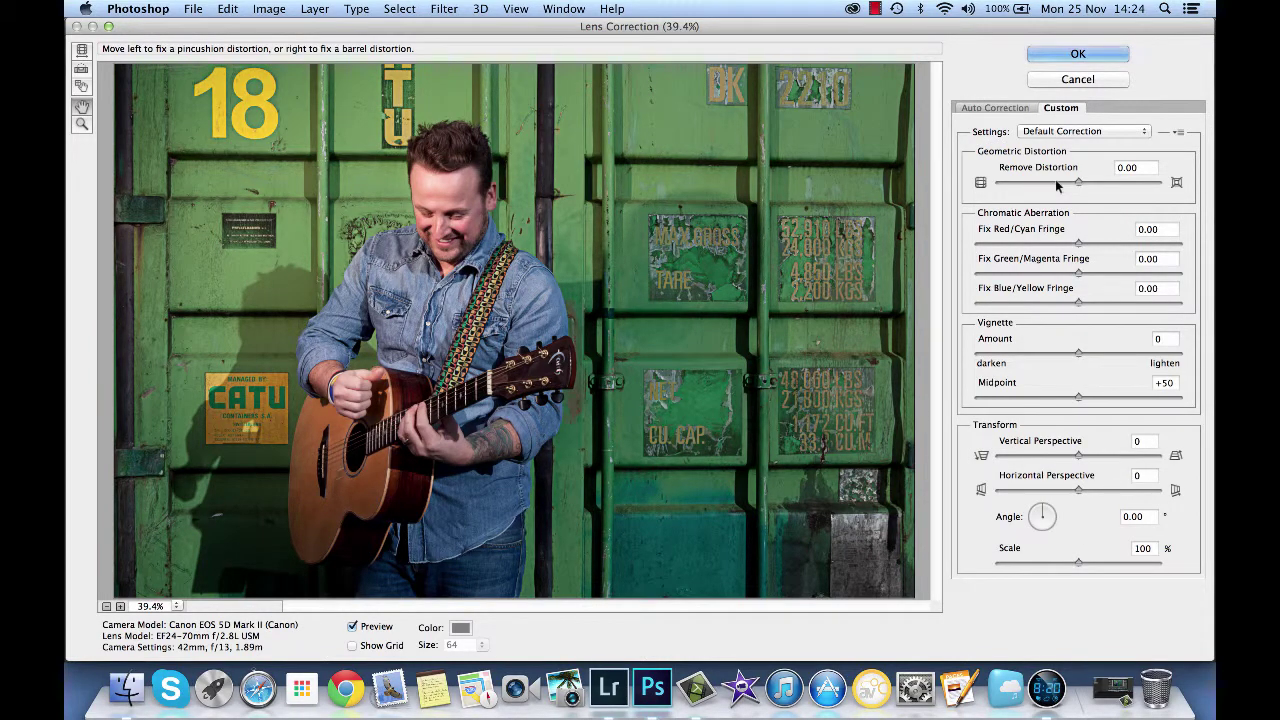
pyautogui.click(1050, 355)
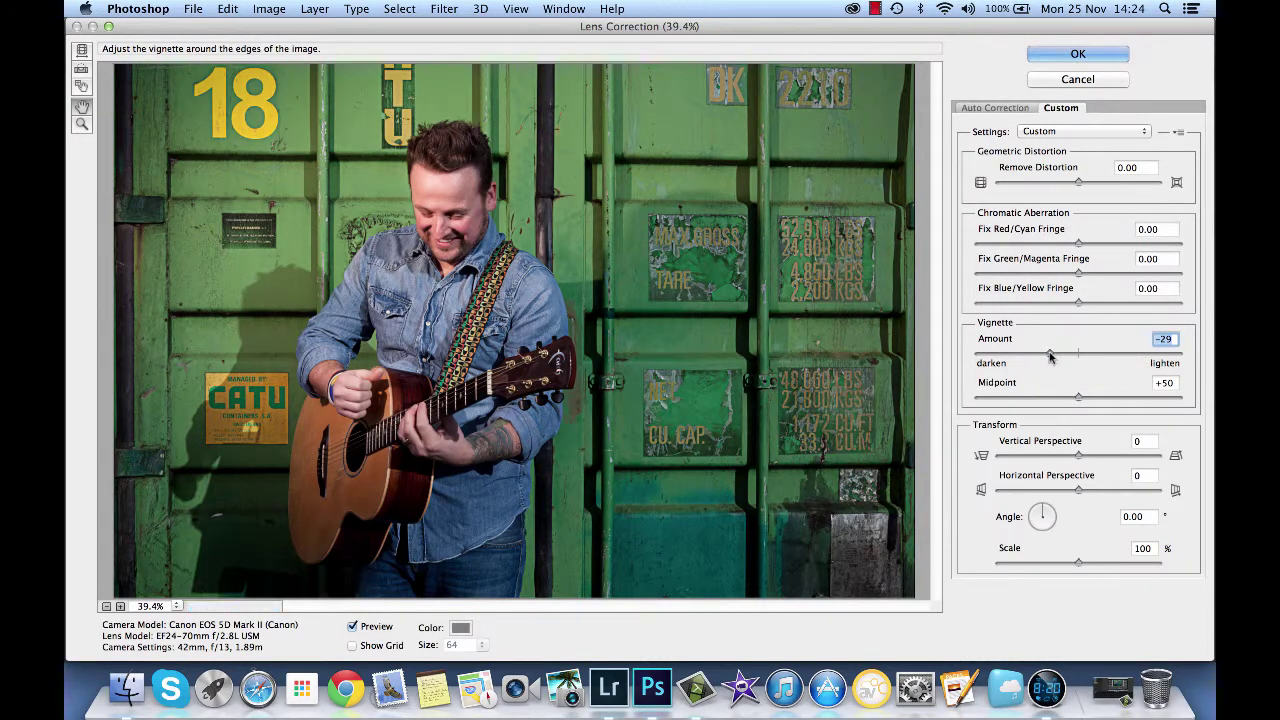
pyautogui.moveTo(1050, 355); pyautogui.dragTo(1034, 355)
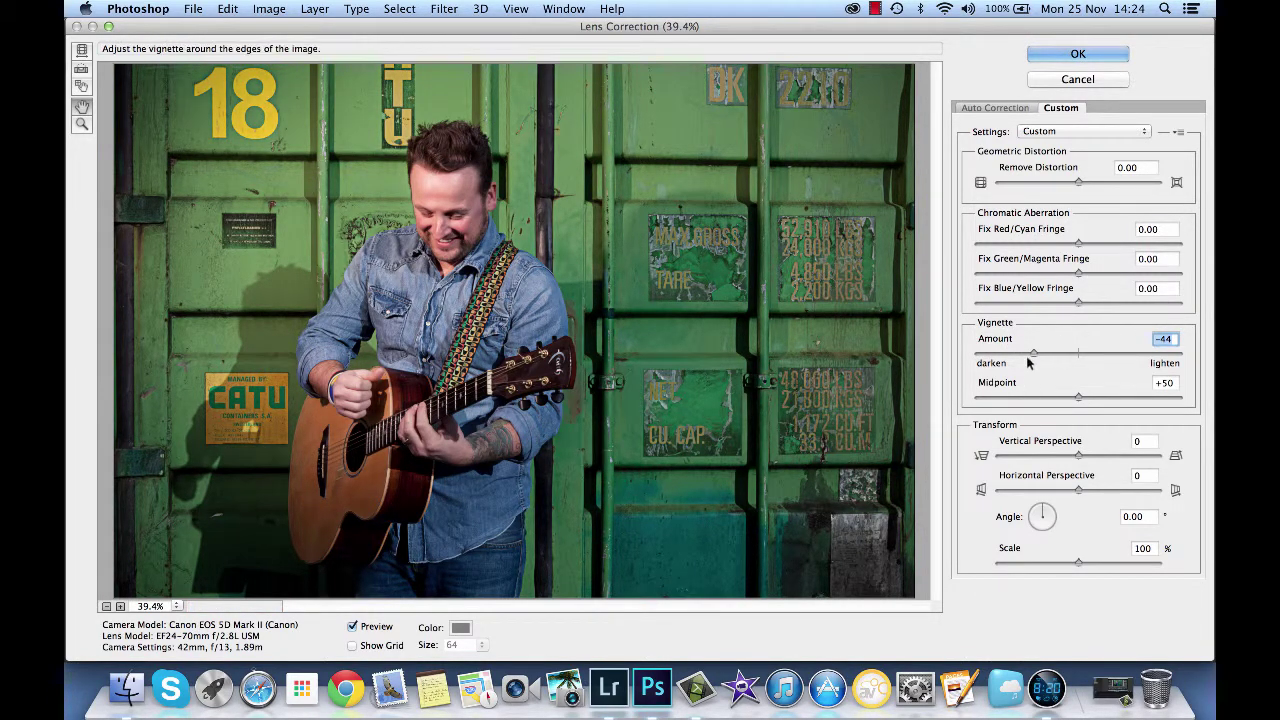
pyautogui.click(1065, 56)
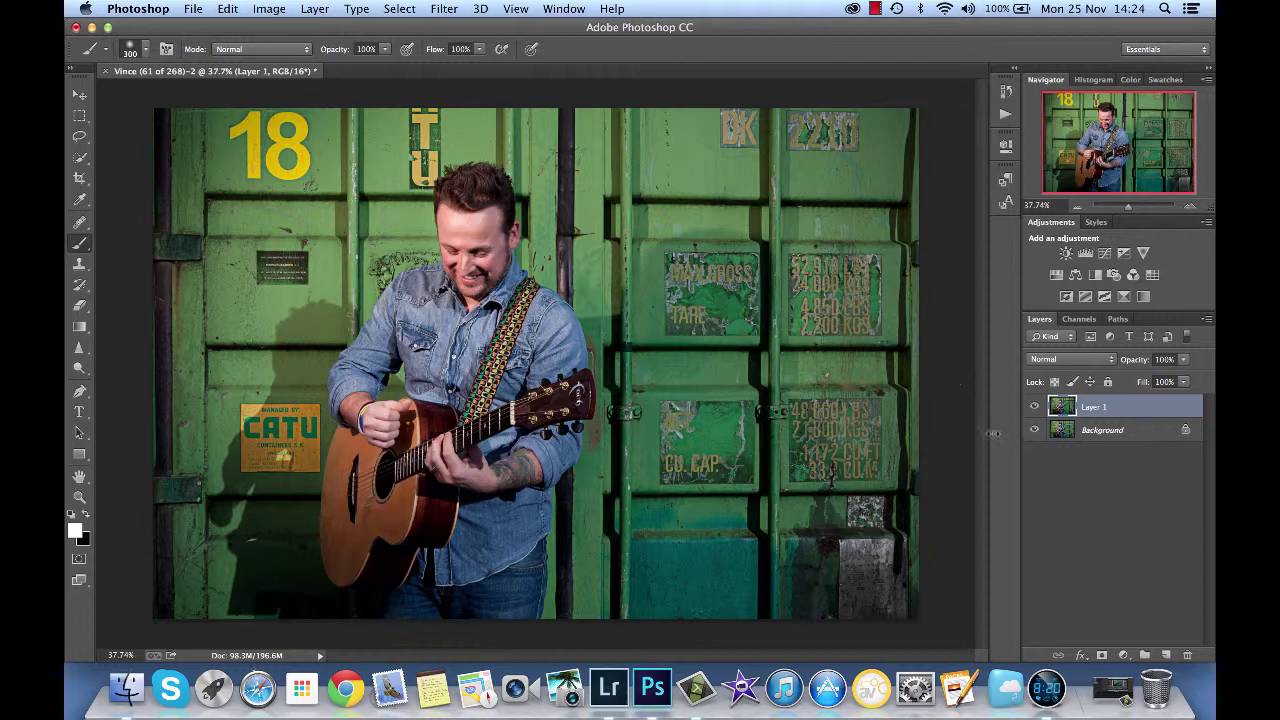
# Compare the photo with and without the vignette layer and flatten the image.
pyautogui.click(1035, 407)
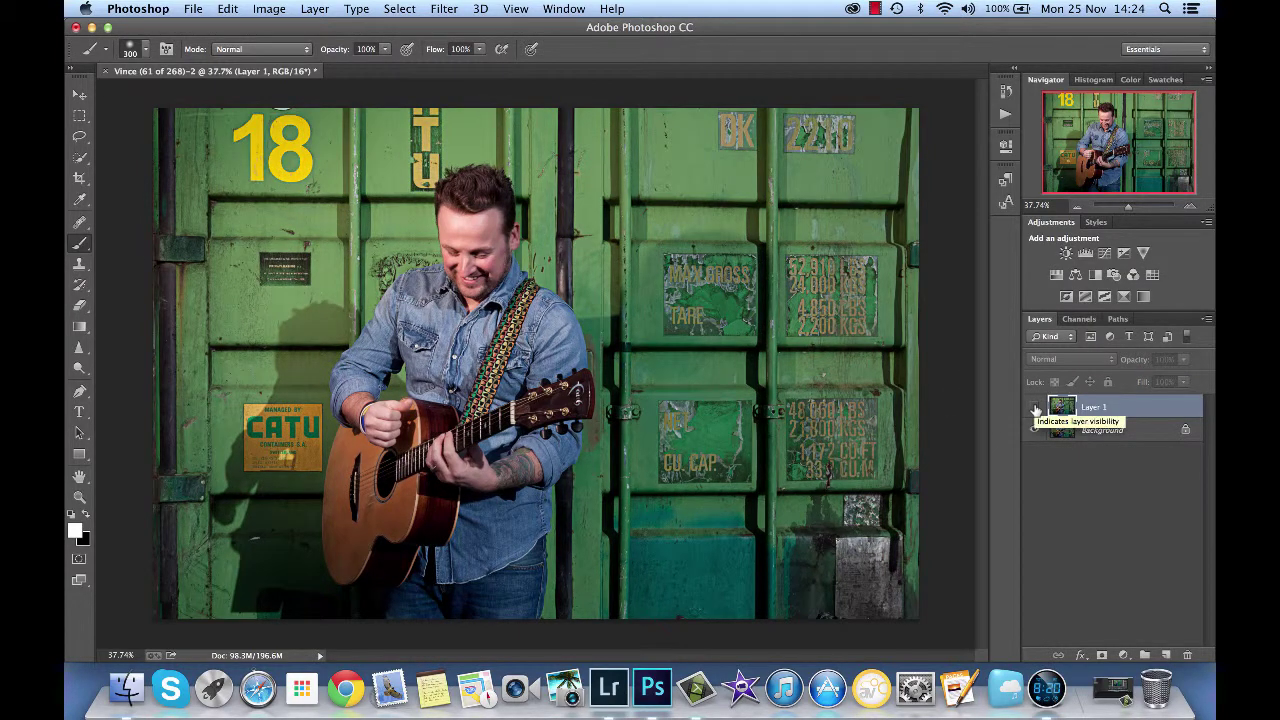
pyautogui.click(1035, 407)
pyautogui.click(1035, 407)
pyautogui.click(1035, 407)
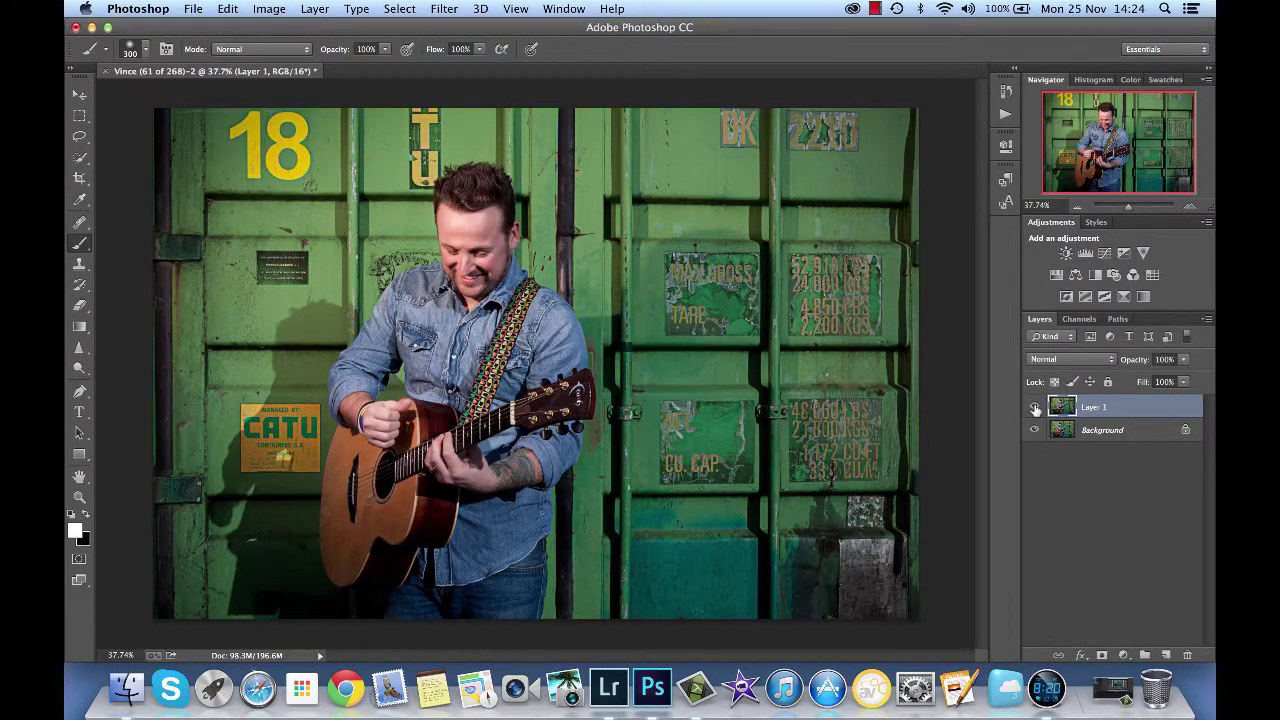
pyautogui.rightClick(1105, 431)
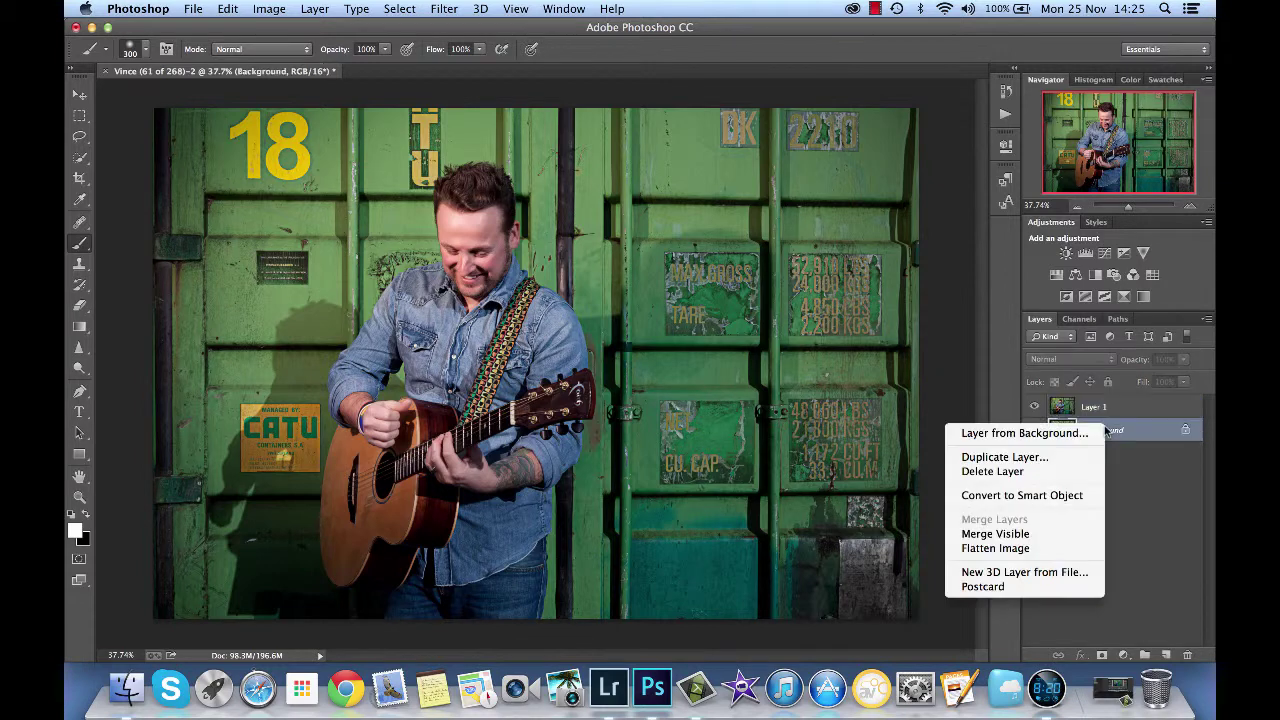
pyautogui.click(1050, 552)
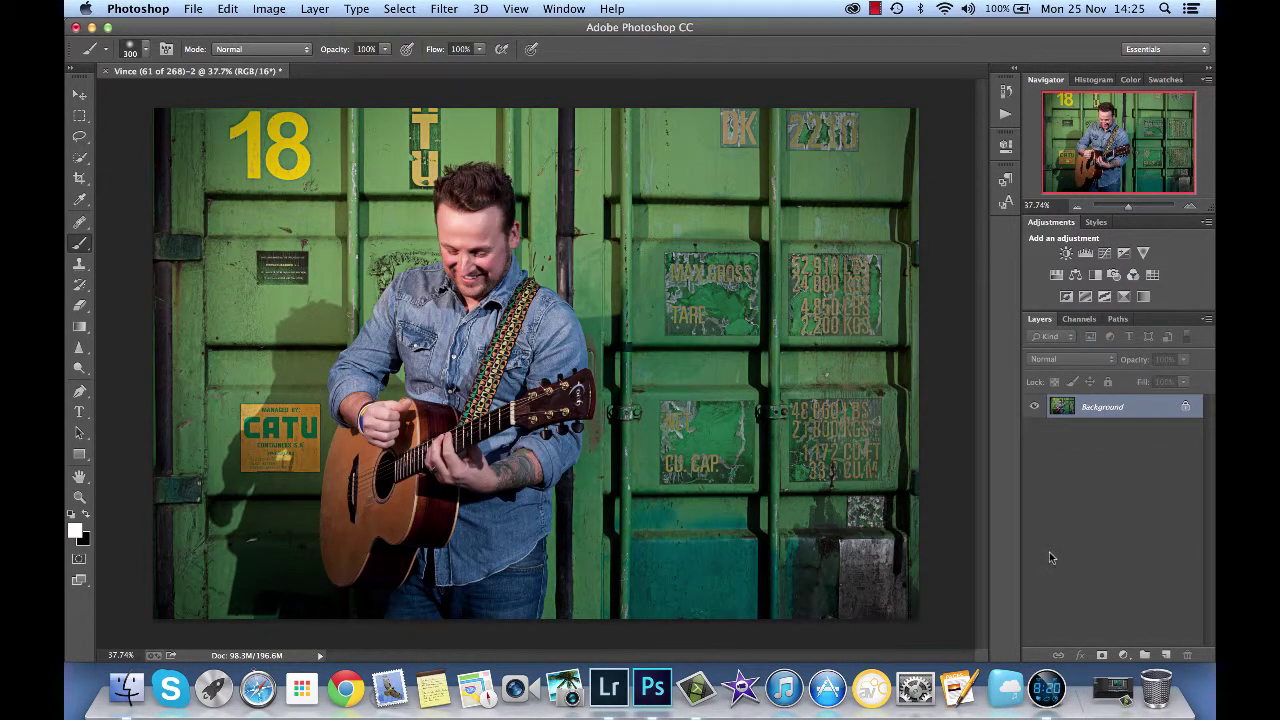
# Close the document with its changes saved and switch to Lightroom.
pyautogui.click(104, 74)
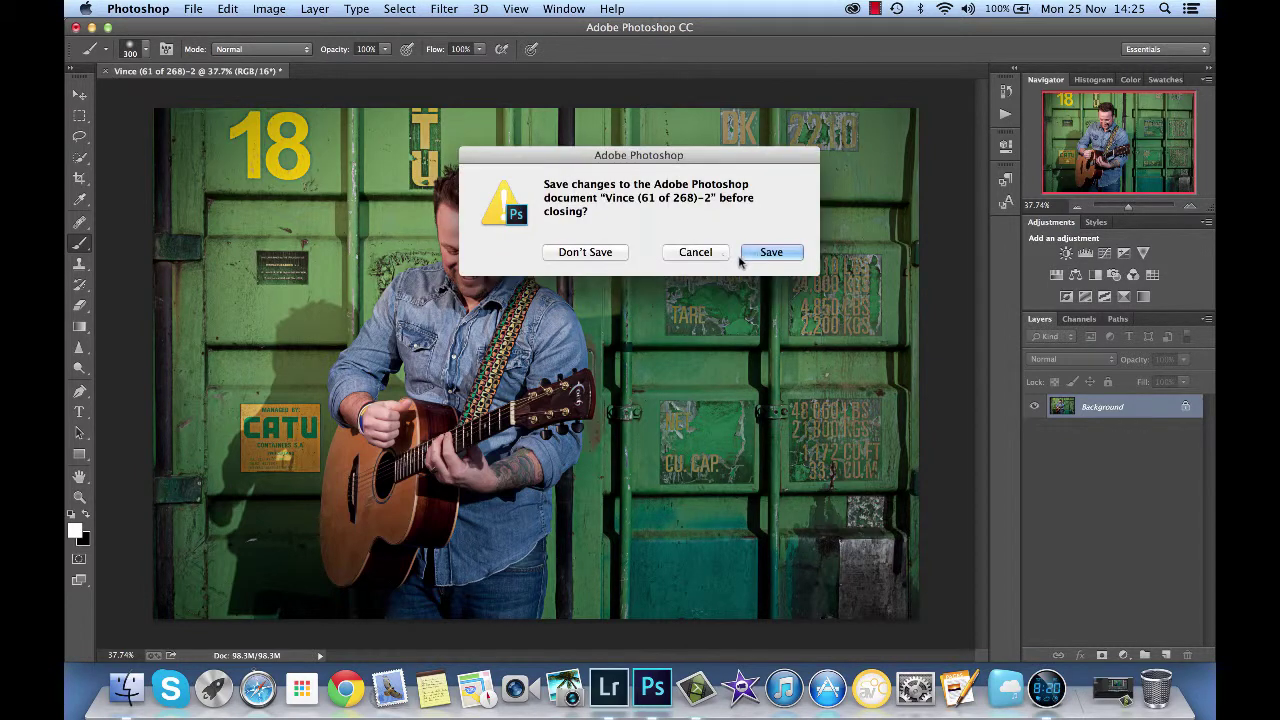
pyautogui.click(771, 253)
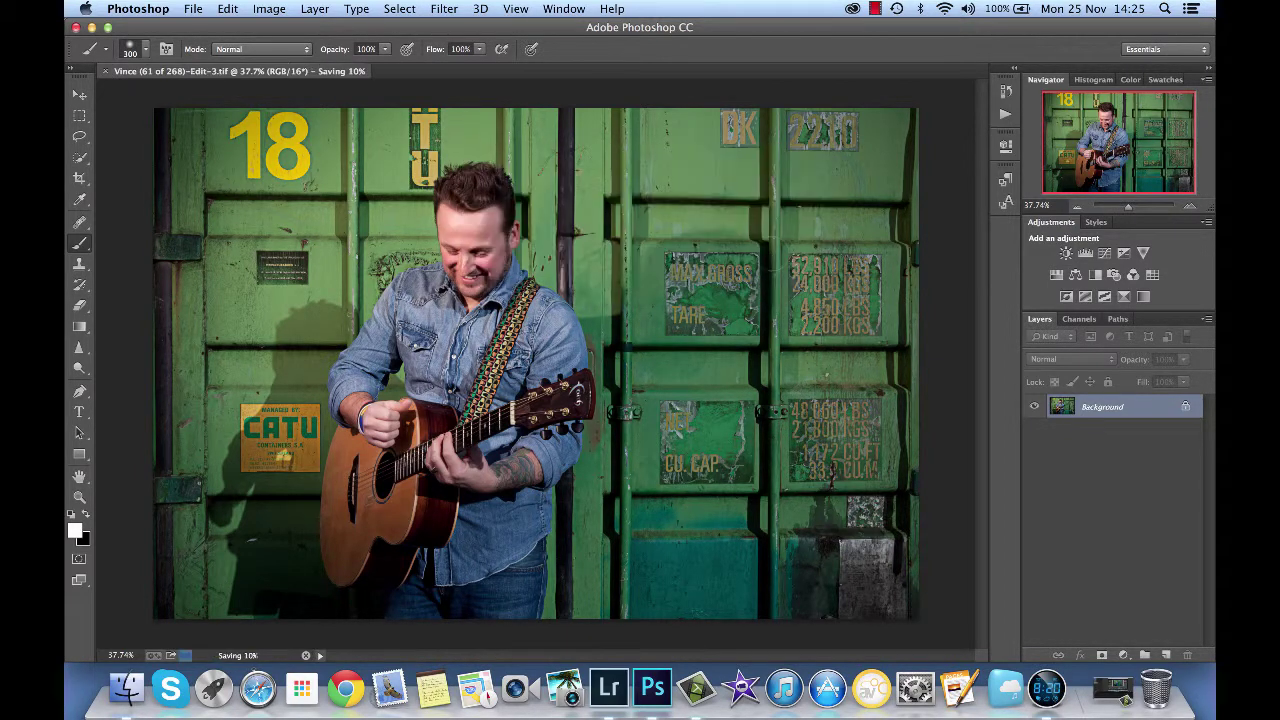
pyautogui.click(608, 688)
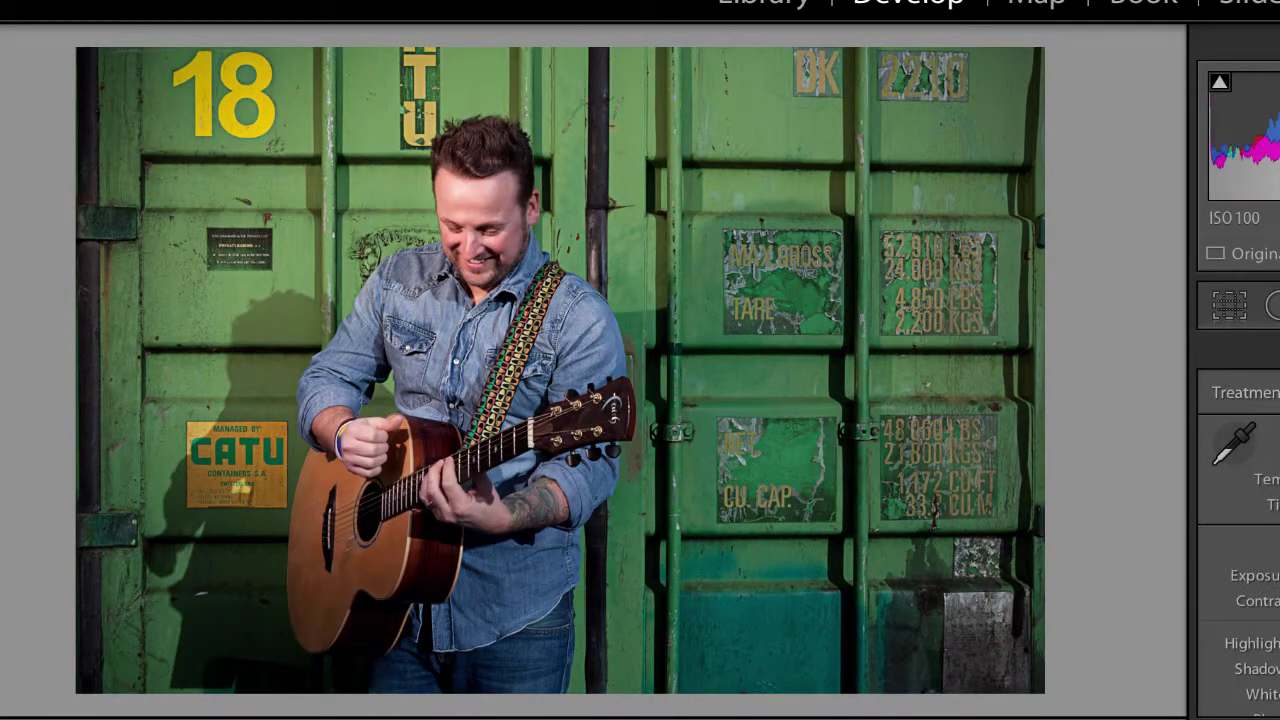
# Crop the photo slightly tighter around the guitarist and compare it with its unedited version.
pyautogui.click(1236, 322)
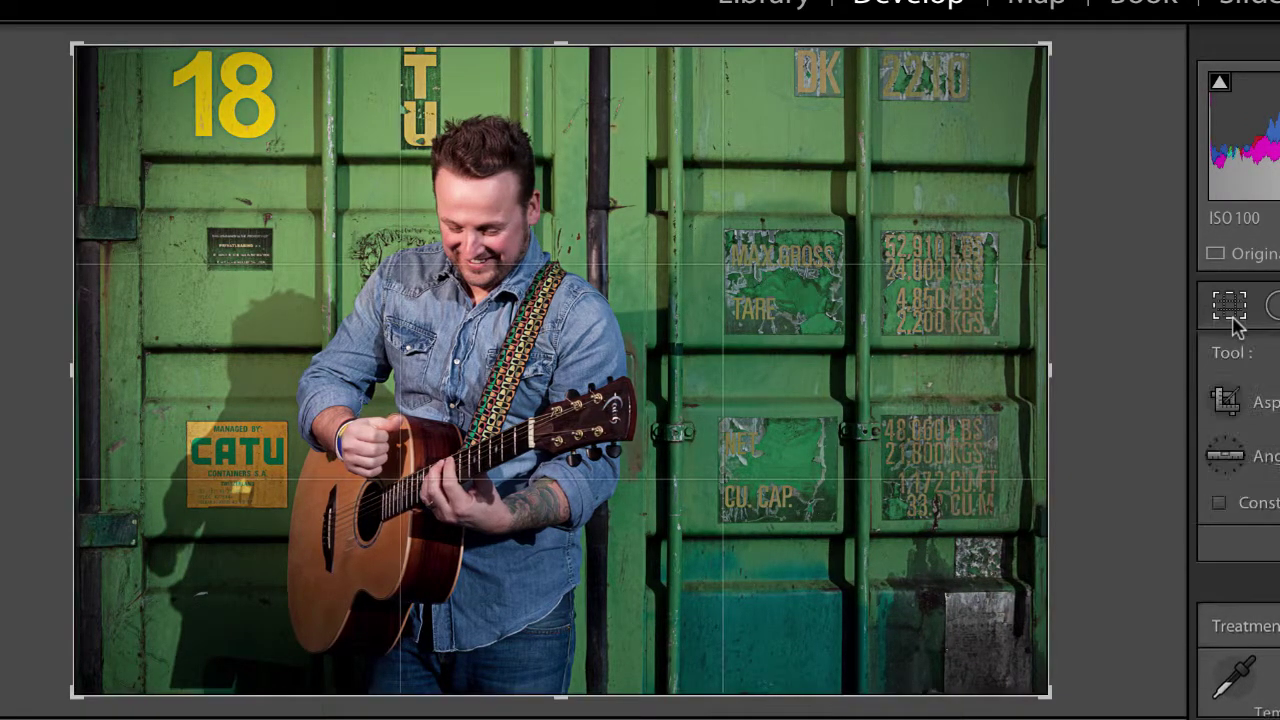
pyautogui.moveTo(1040, 683); pyautogui.dragTo(1043, 686)
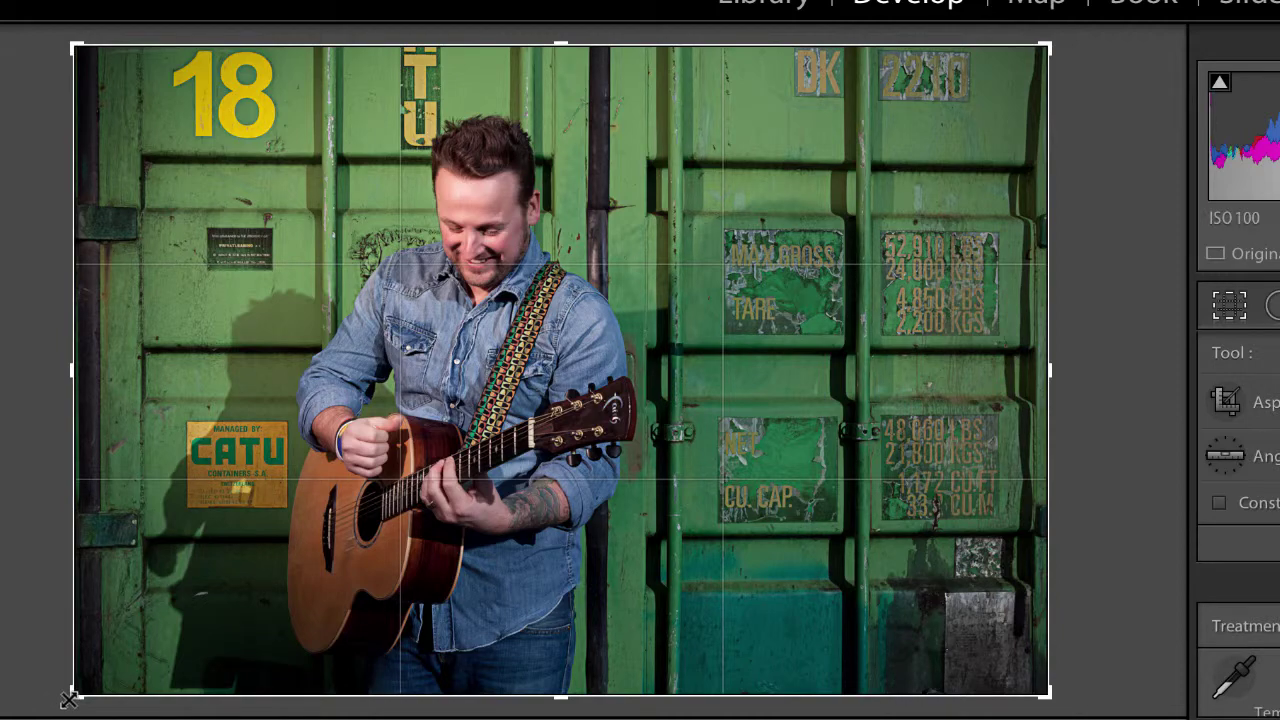
pyautogui.moveTo(69, 699); pyautogui.dragTo(77, 692)
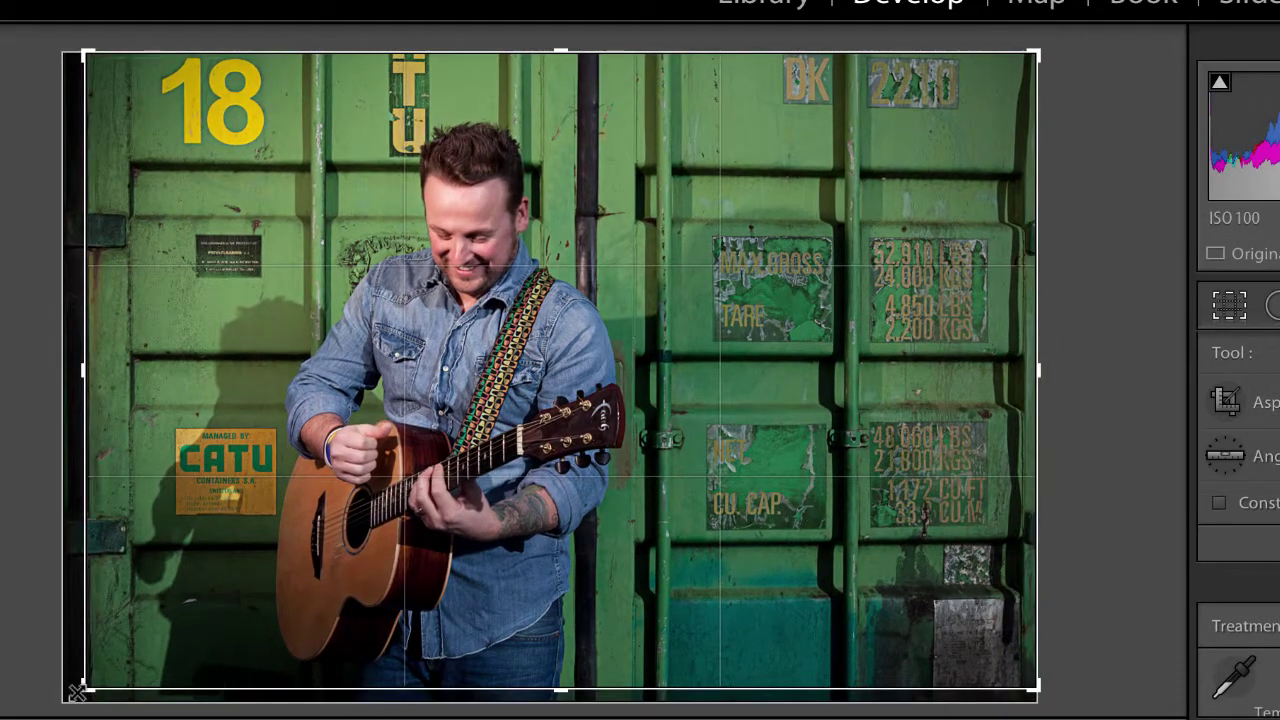
pyautogui.press('Return')
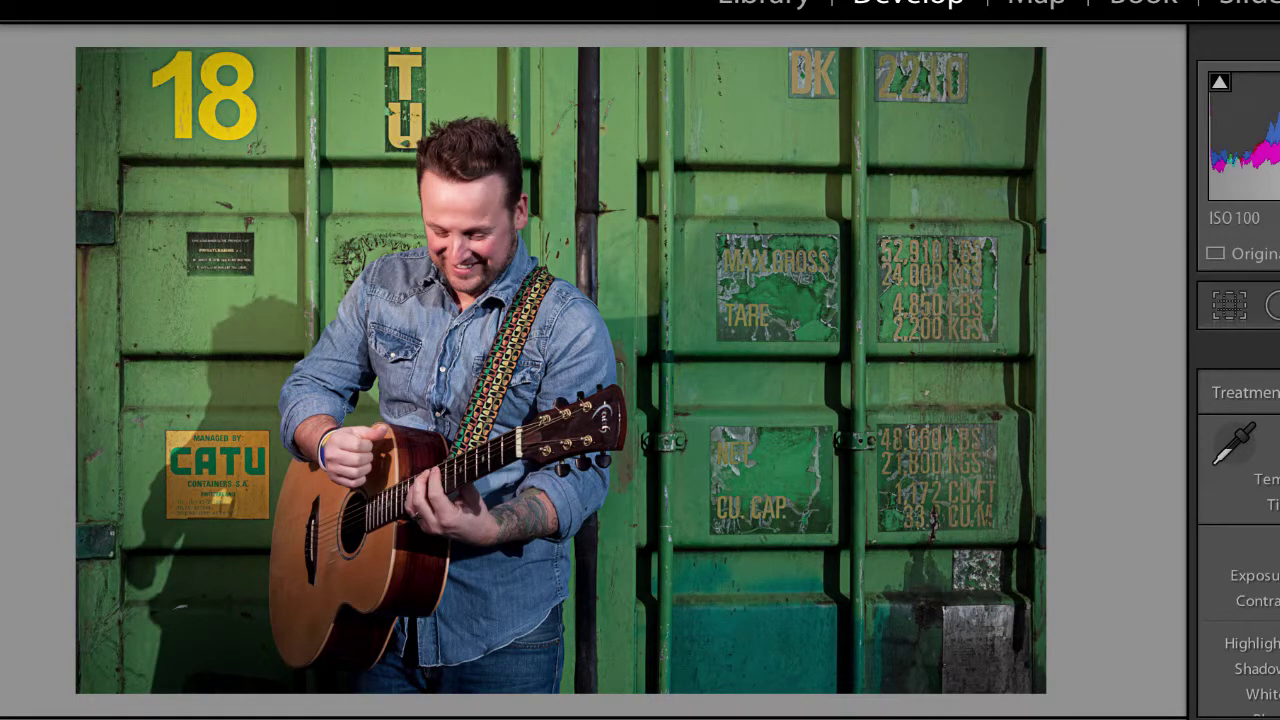
pyautogui.press('\\')
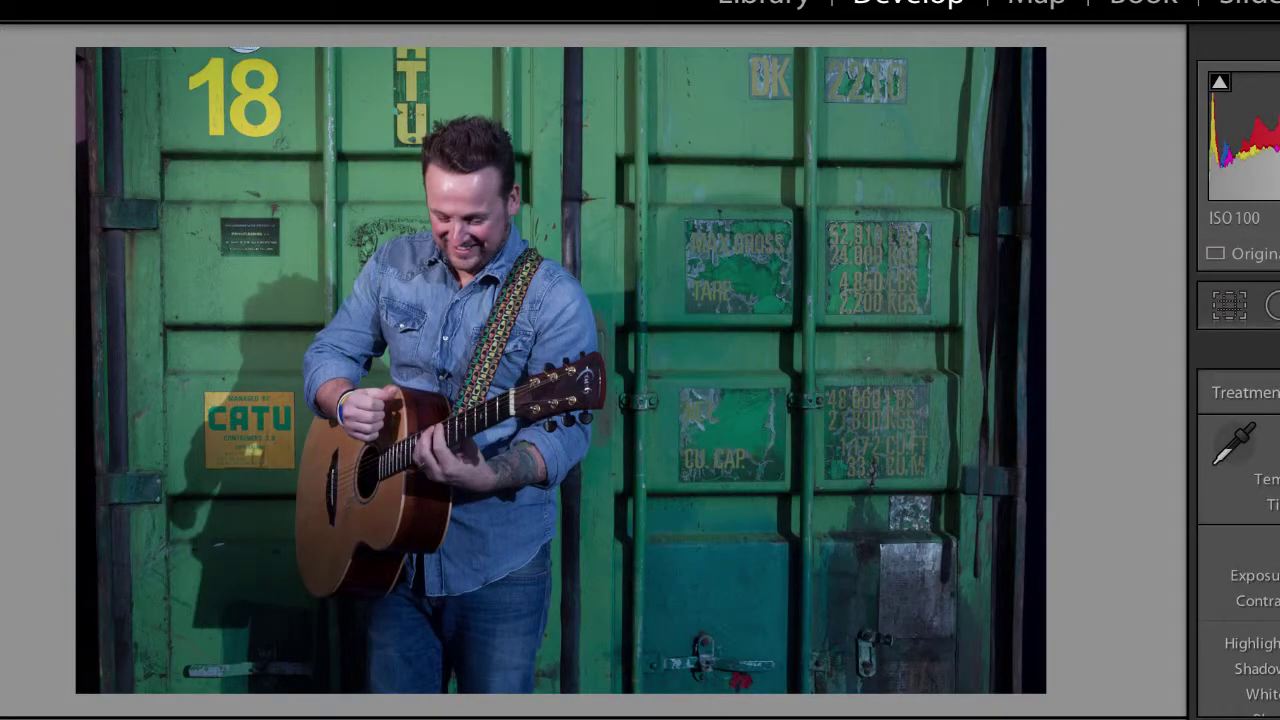
pyautogui.press('\\')
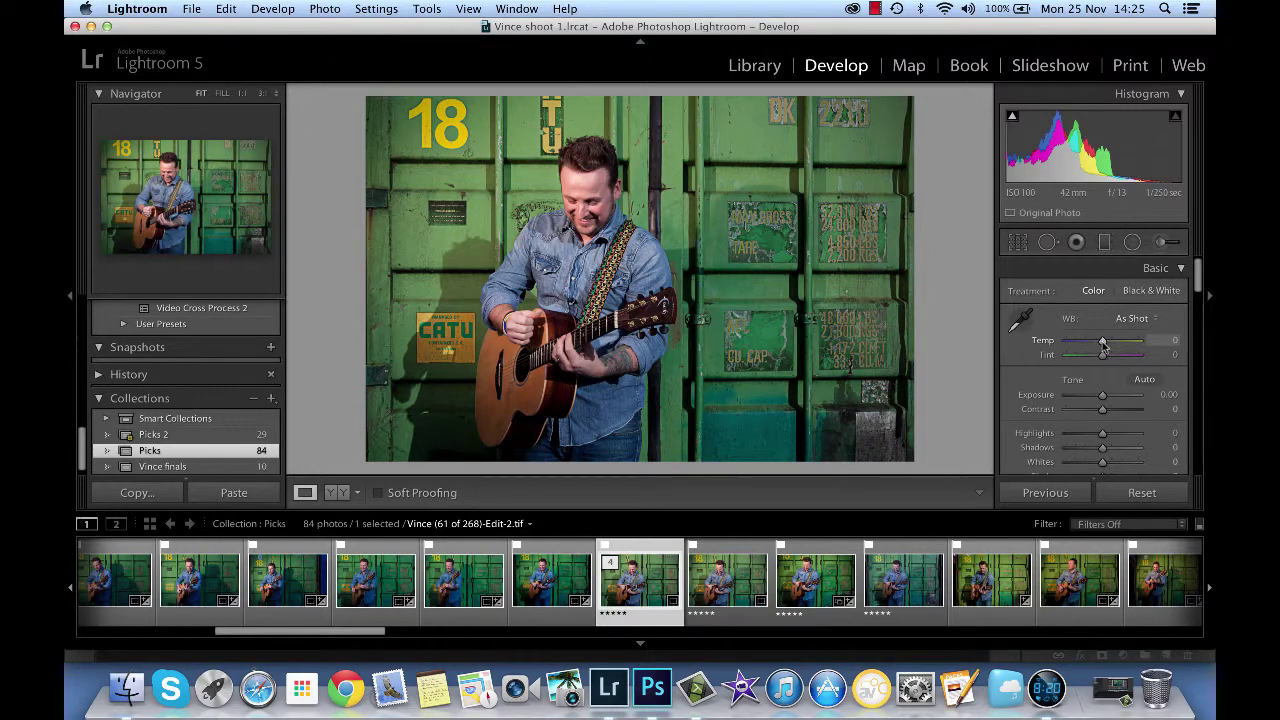
# Set the white balance Temp to -3 and compare the edited photo with the neighbouring original.
pyautogui.moveTo(1103, 345); pyautogui.dragTo(1101, 345)
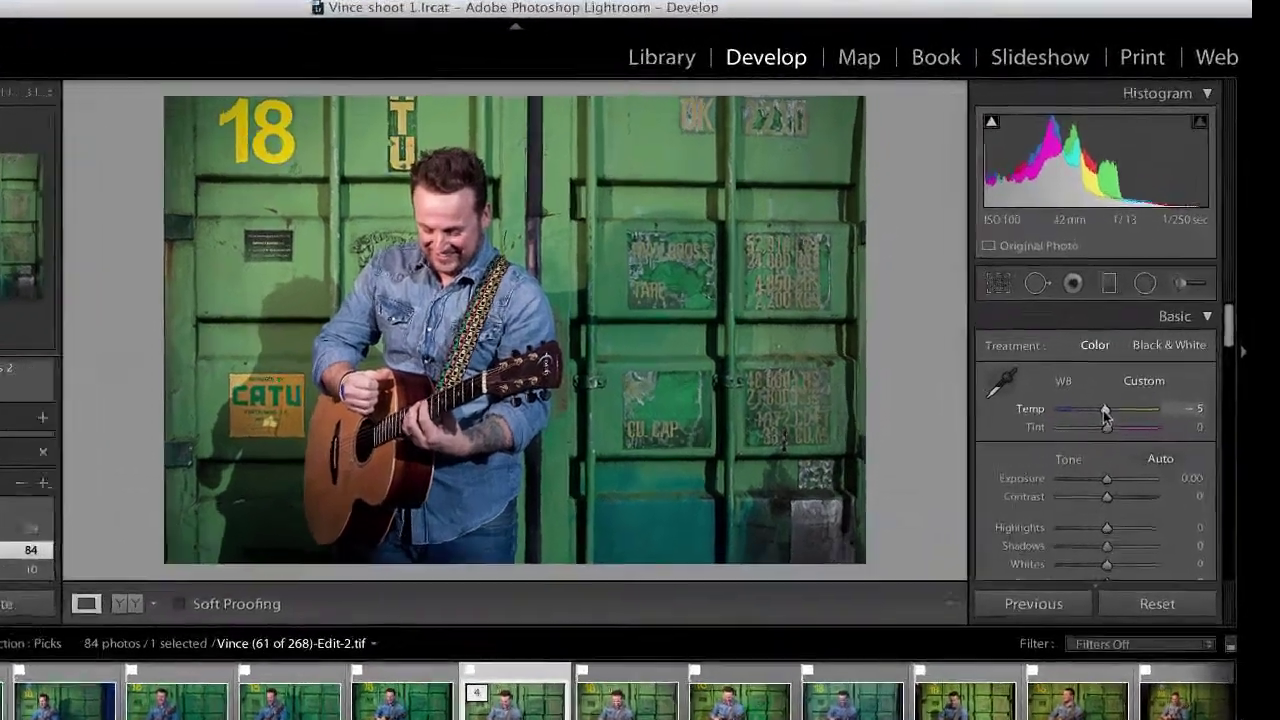
pyautogui.moveTo(1105, 413); pyautogui.dragTo(1106, 415)
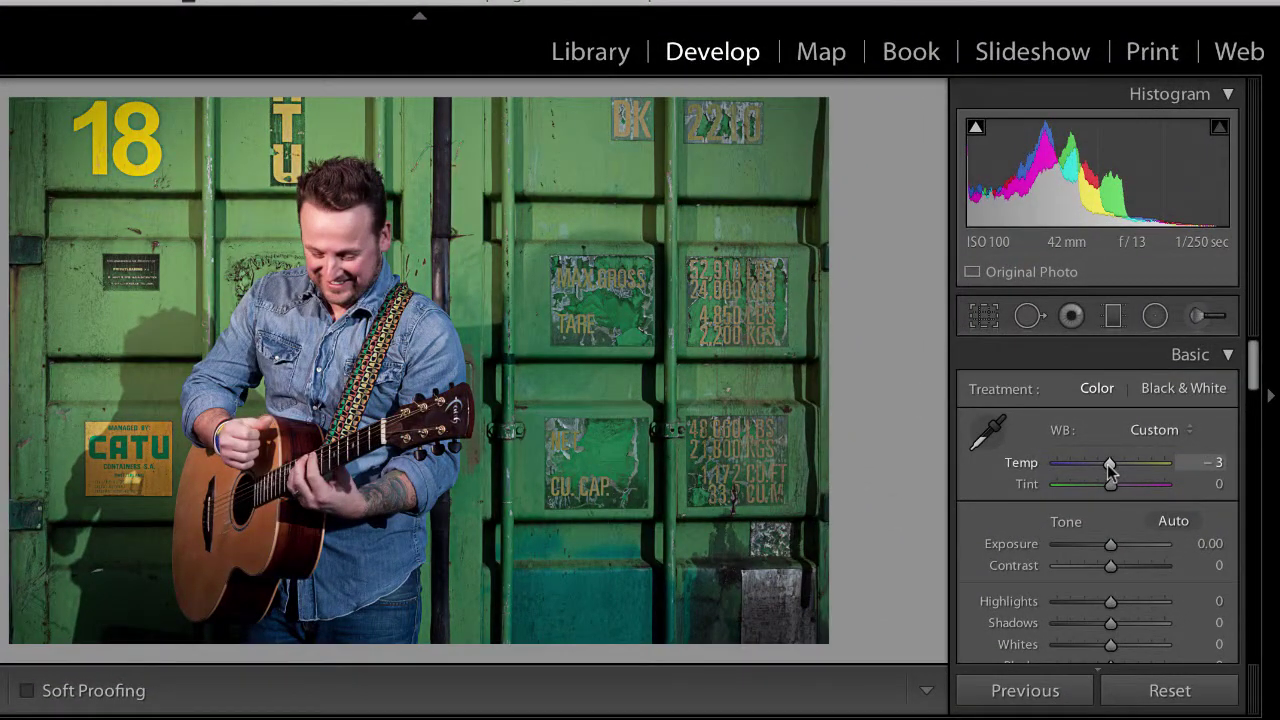
pyautogui.press('Right')
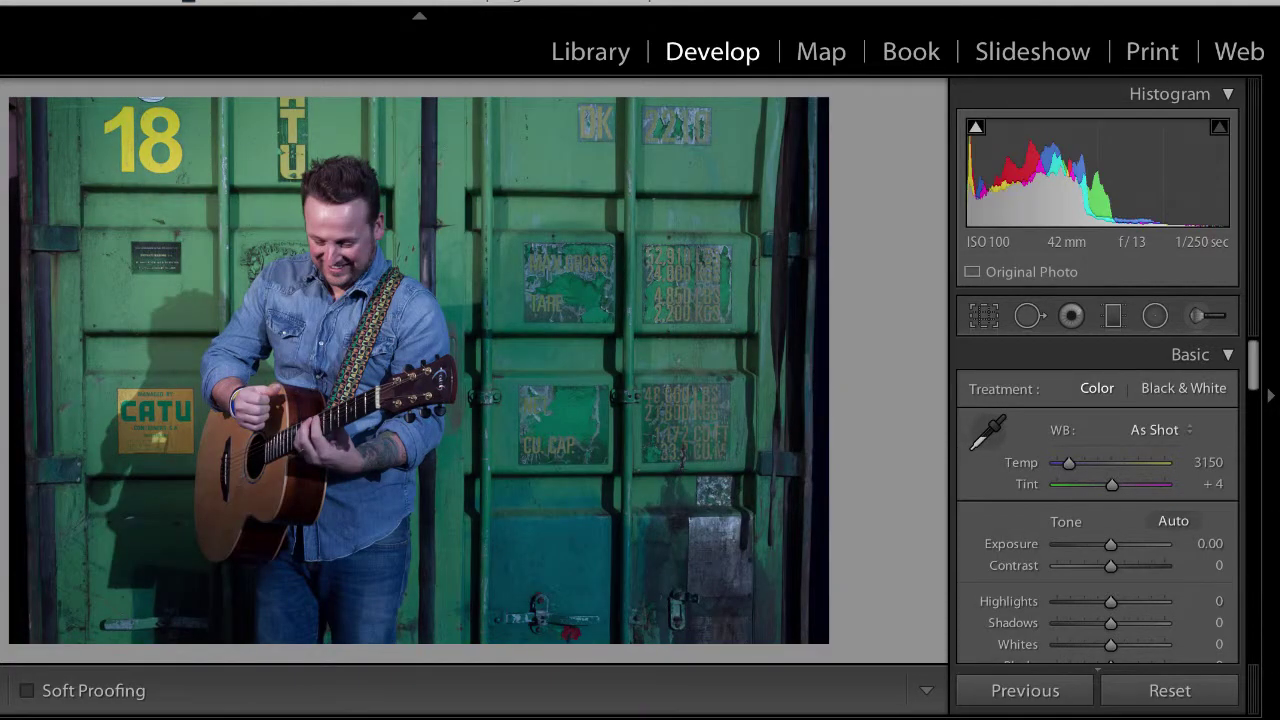
pyautogui.press('Left')
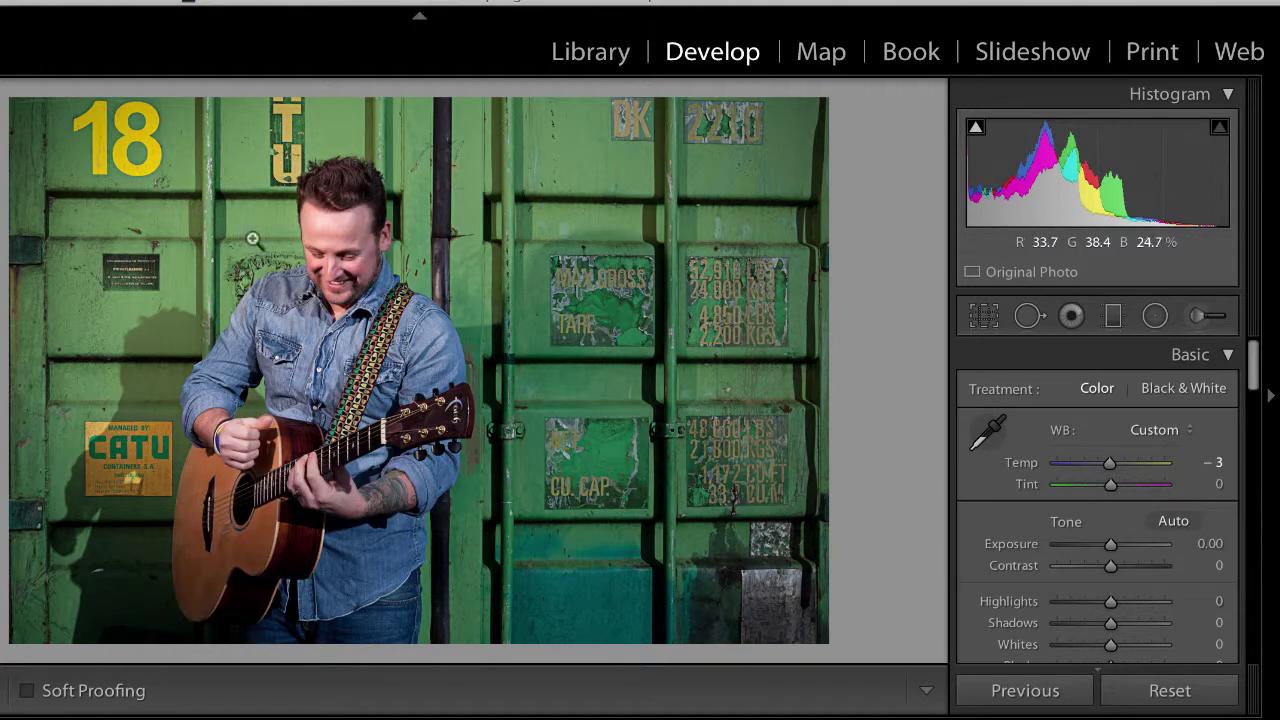
# Sharpen the guitarist's eyes using an Adjustment Brush with Exposure and Shadows reset to 0 and Sharpness 33.
pyautogui.click(312, 214)
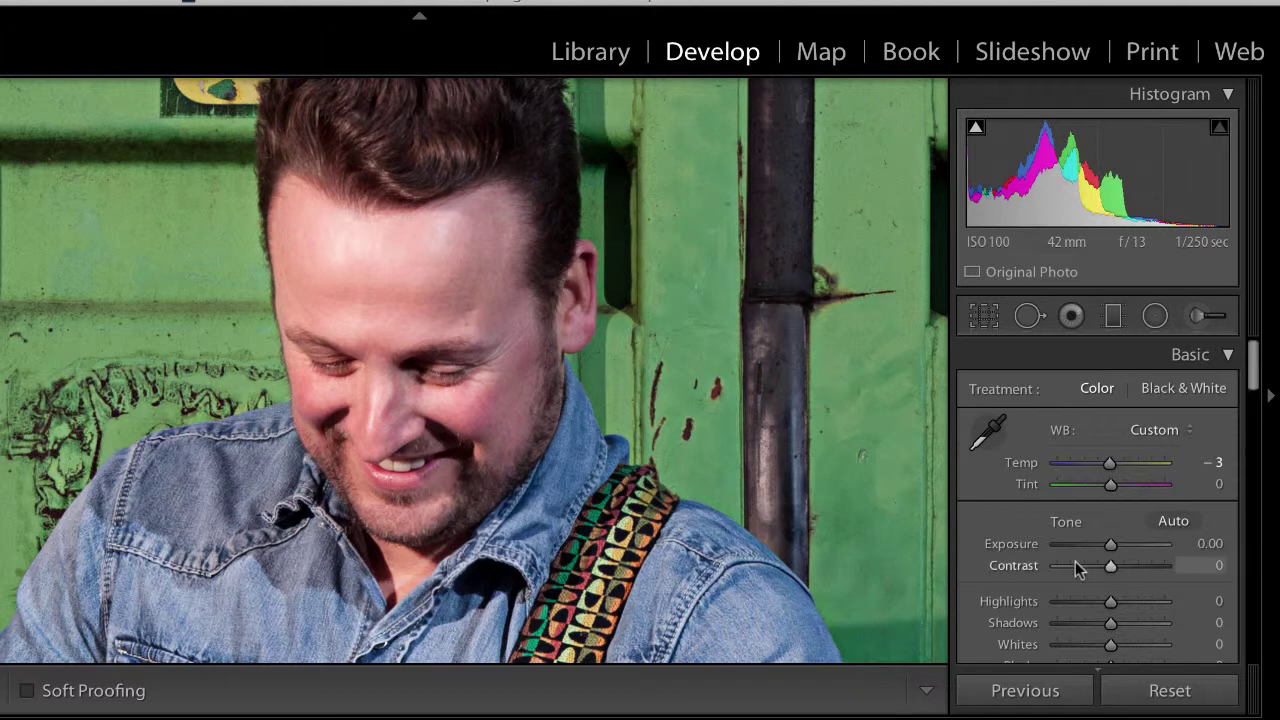
pyautogui.click(1197, 317)
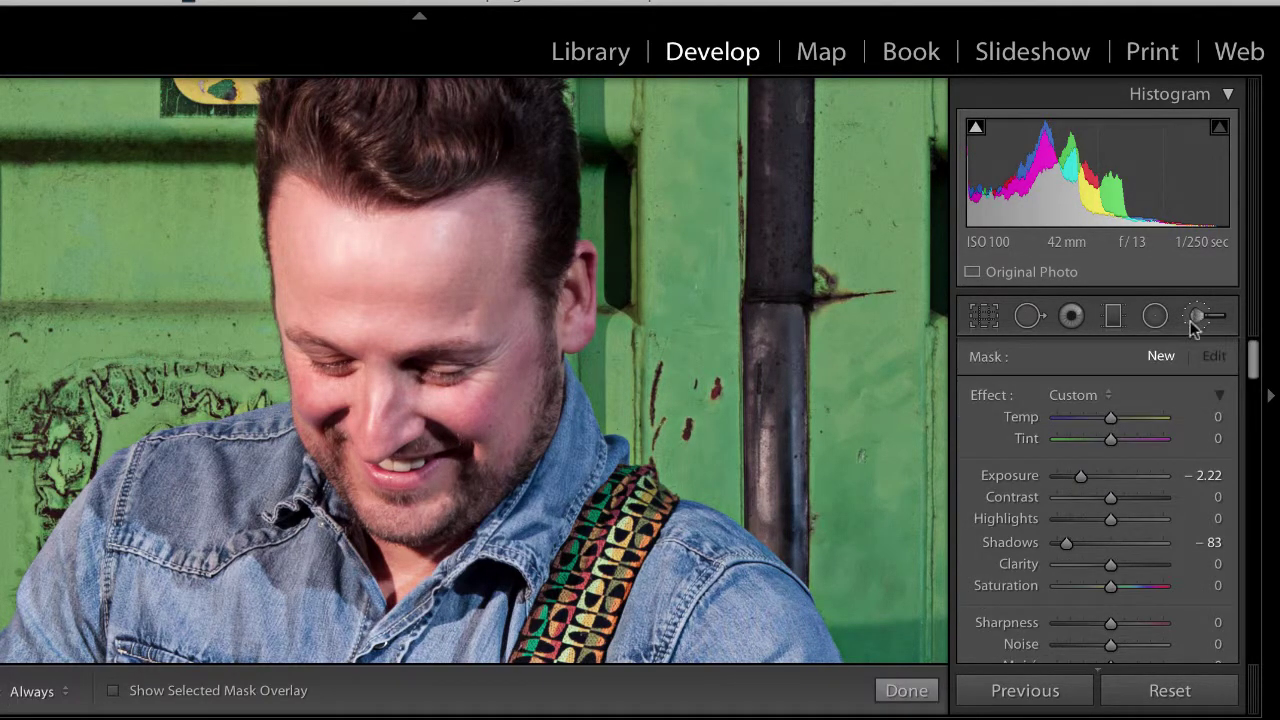
pyautogui.doubleClick(1013, 474)
pyautogui.doubleClick(1016, 539)
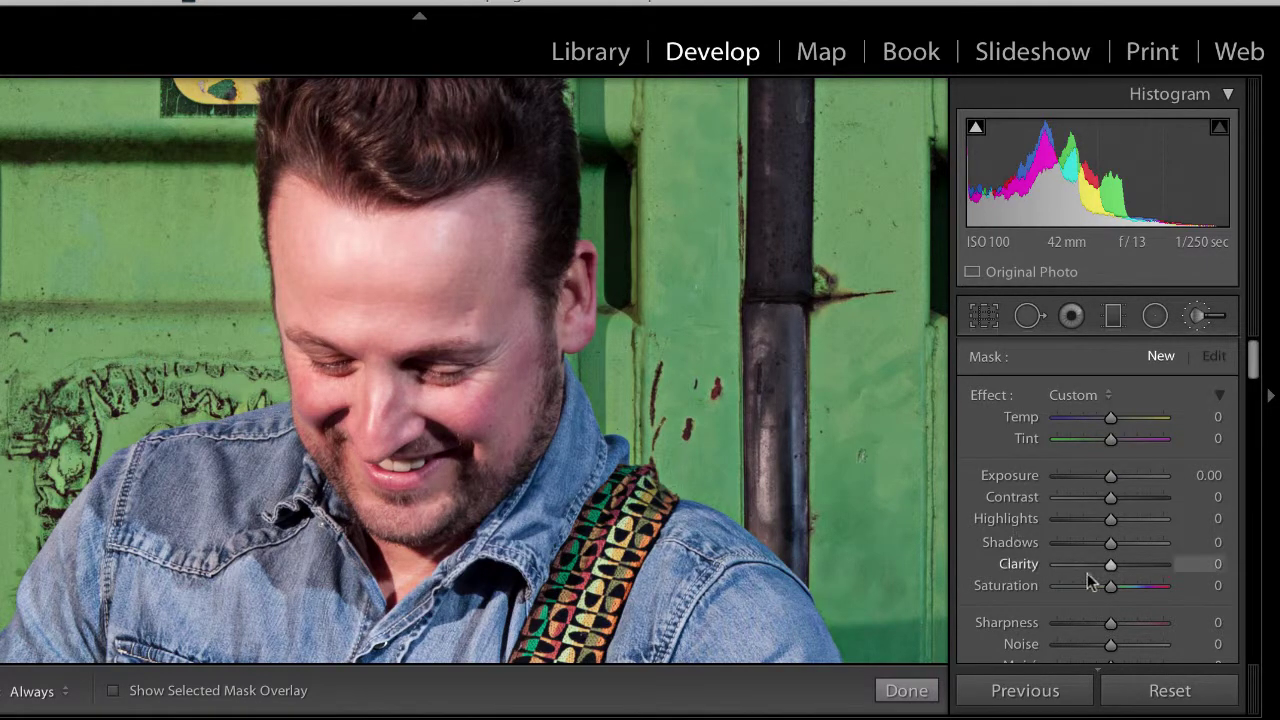
pyautogui.scroll(-2, 1088, 577)
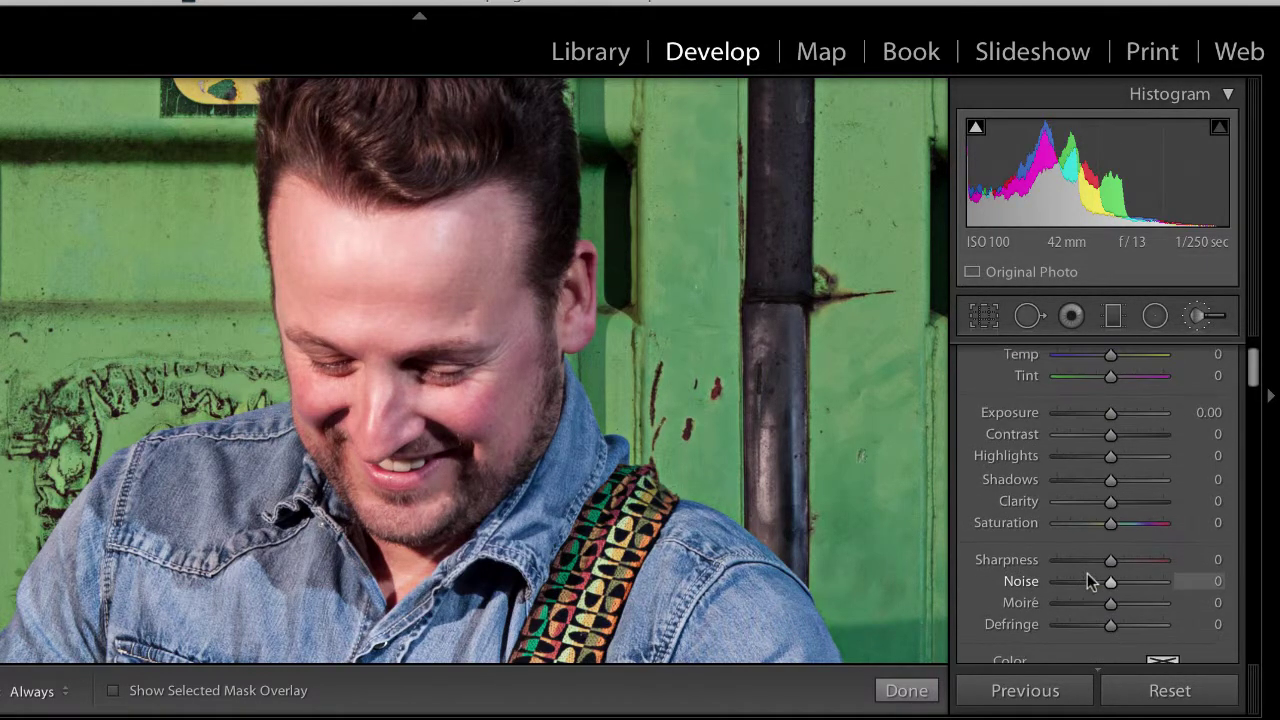
pyautogui.click(1126, 562)
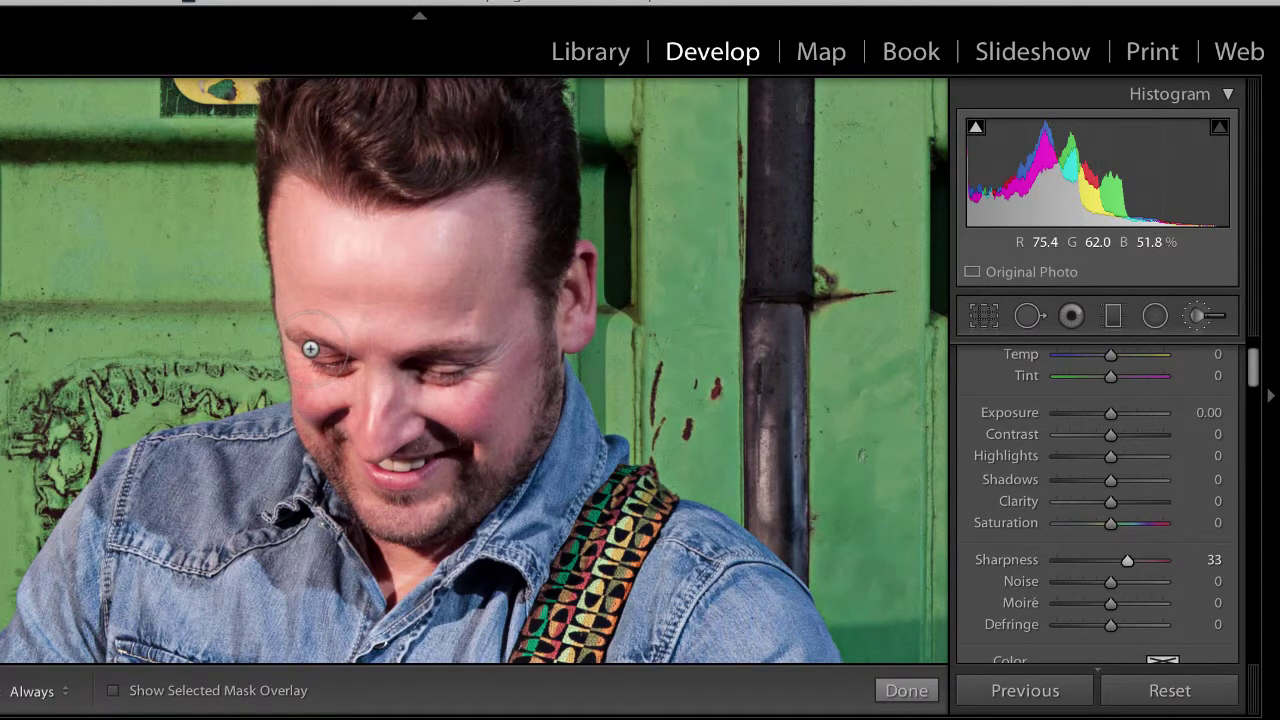
# Inspect the brushed eyes with the edit pin hidden and shown, close the Adjustment Brush and view the whole photo.
pyautogui.press('h')
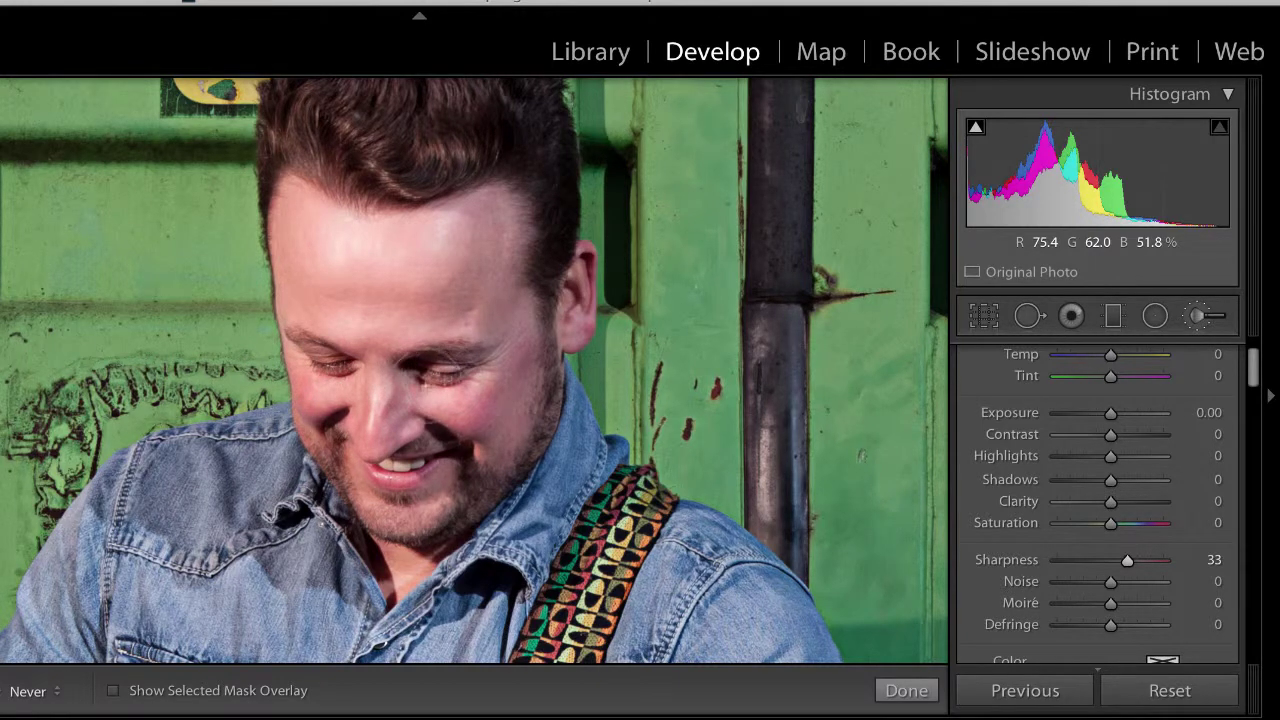
pyautogui.press('h')
pyautogui.press('h')
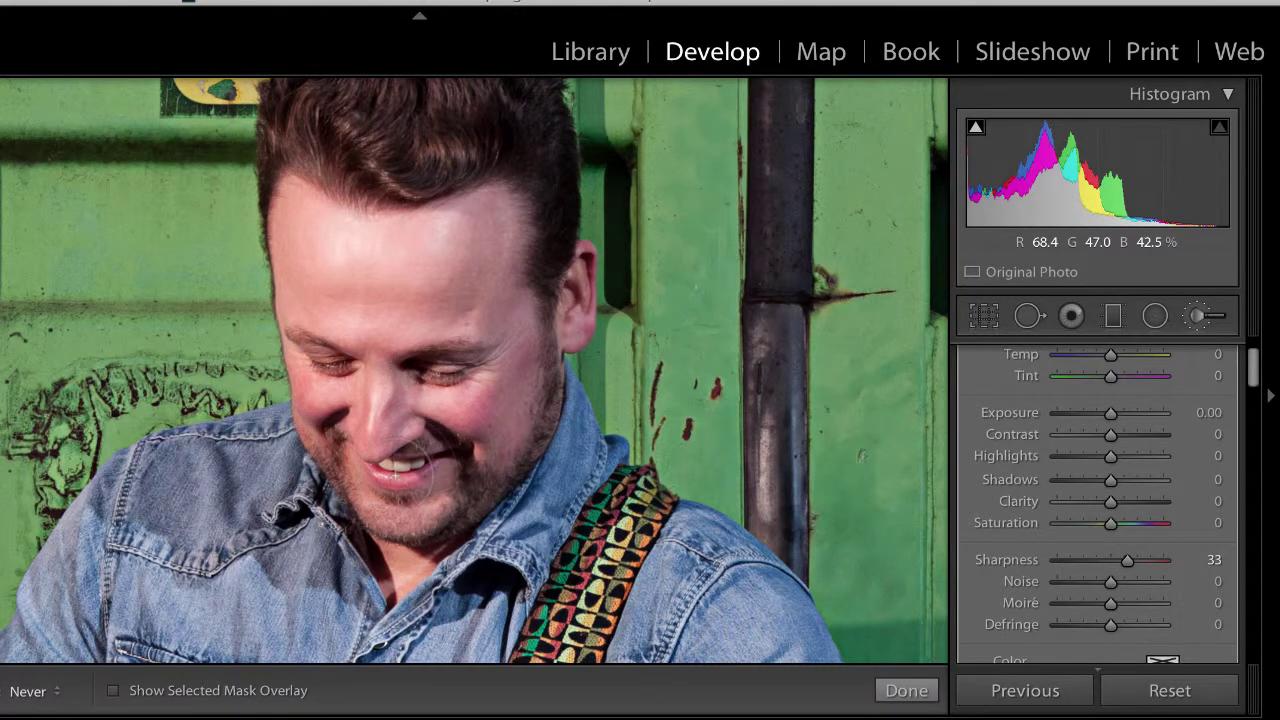
pyautogui.press('h')
pyautogui.press('h')
pyautogui.press('h')
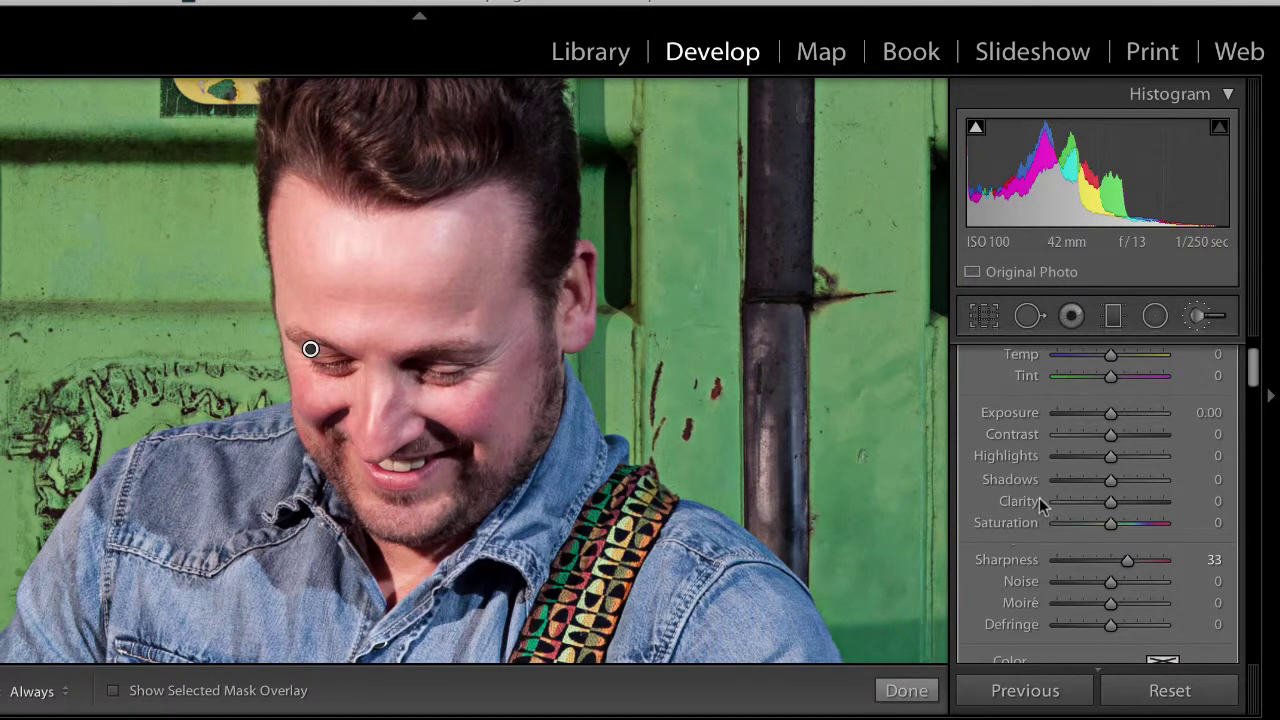
pyautogui.click(1199, 317)
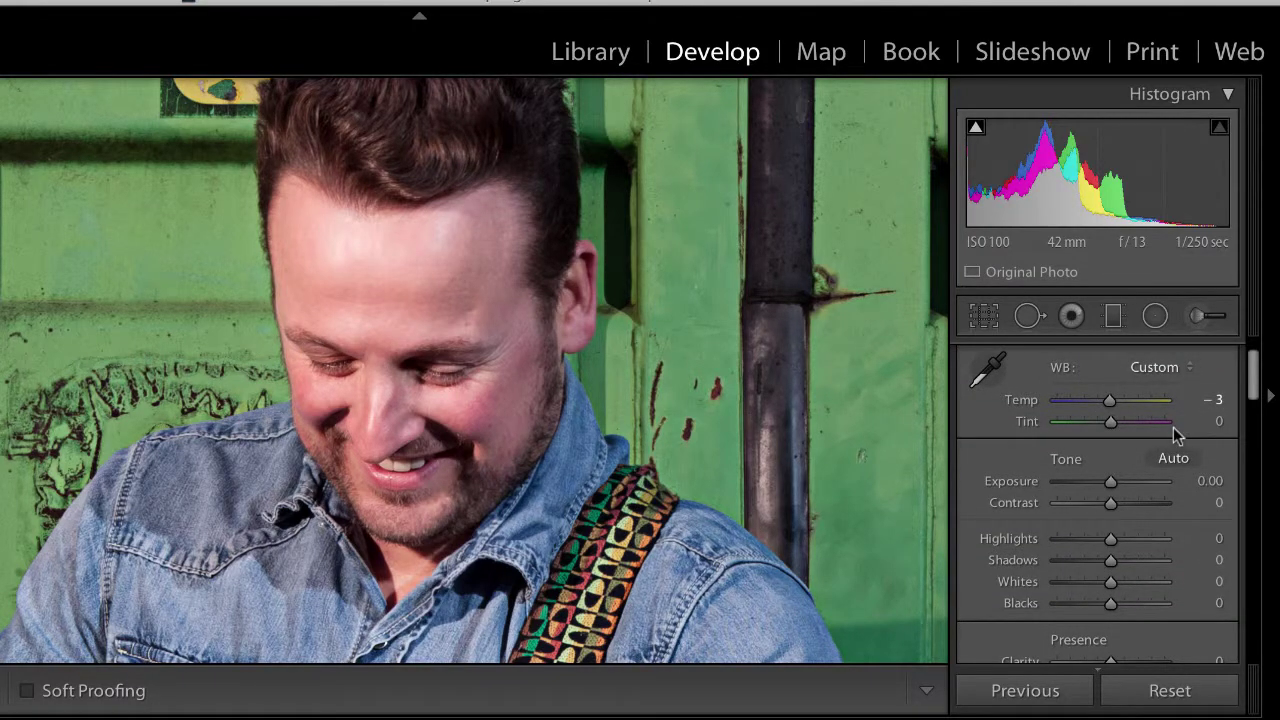
pyautogui.click(603, 413)
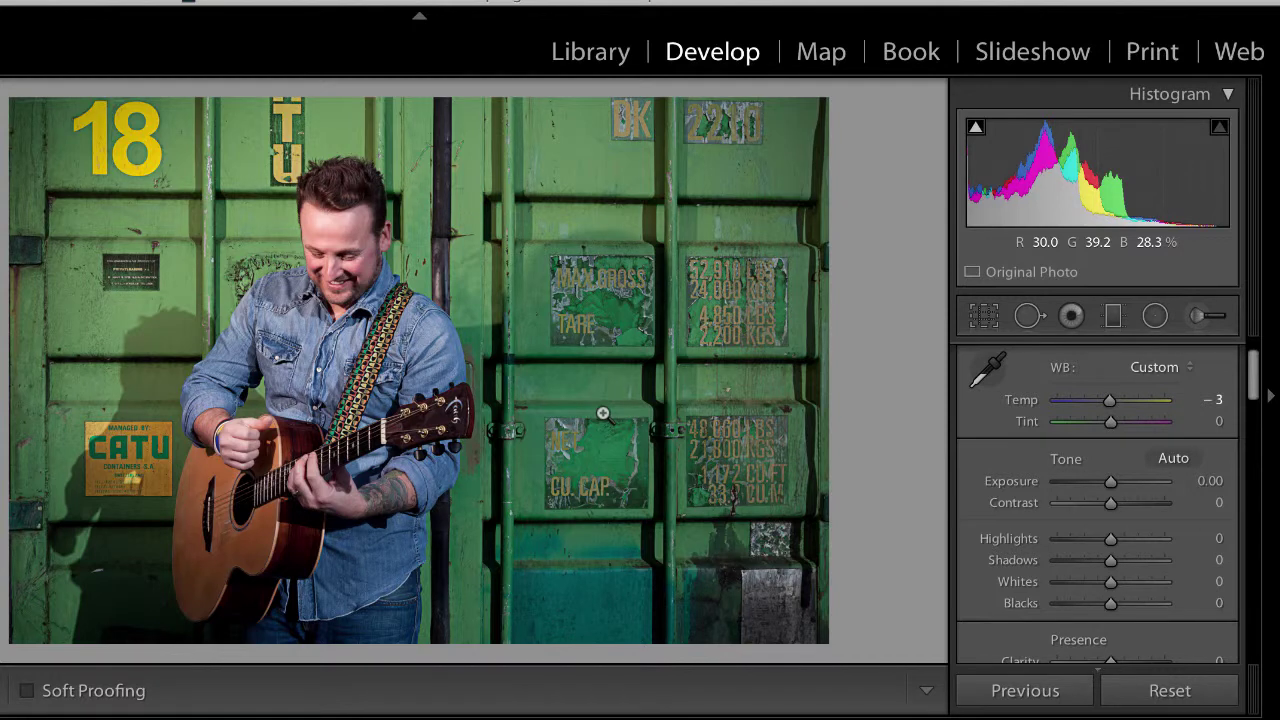